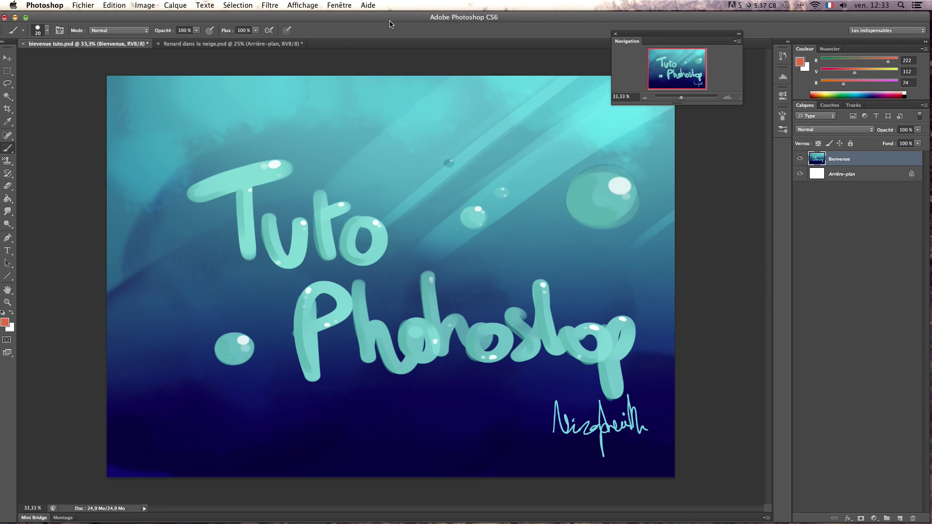
Open the settings for creating a new document
left_click_drag(619, 17, 619, 17)
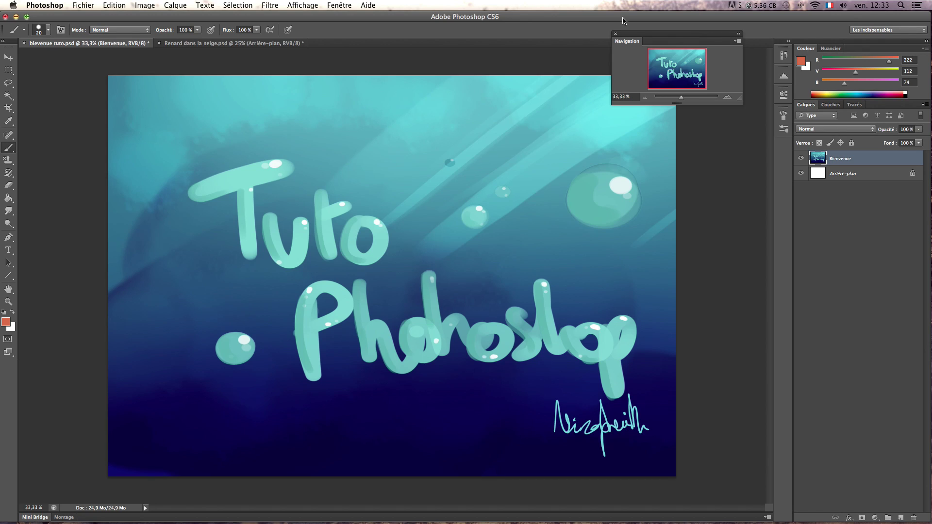
left_click(88, 6)
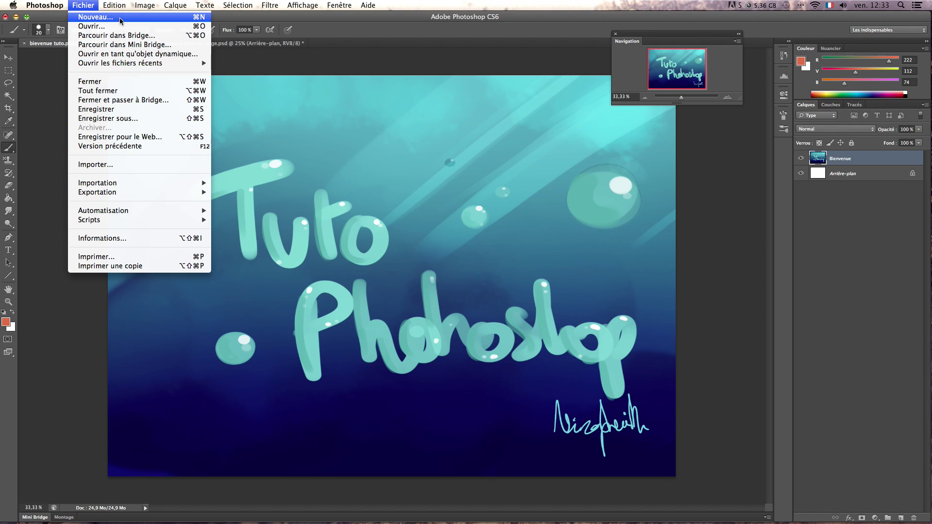
left_click(118, 17)
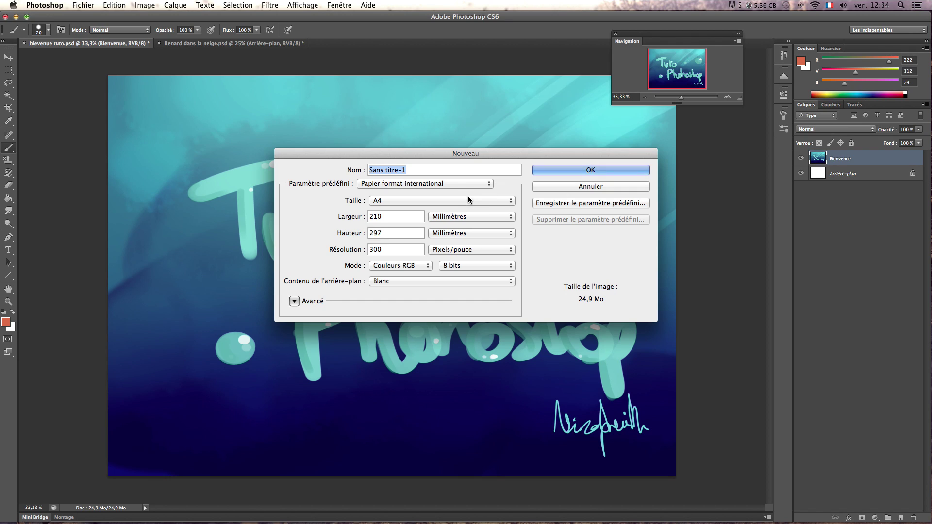
Review the document presets and the paper sizes offered for the international paper format
left_click(473, 183)
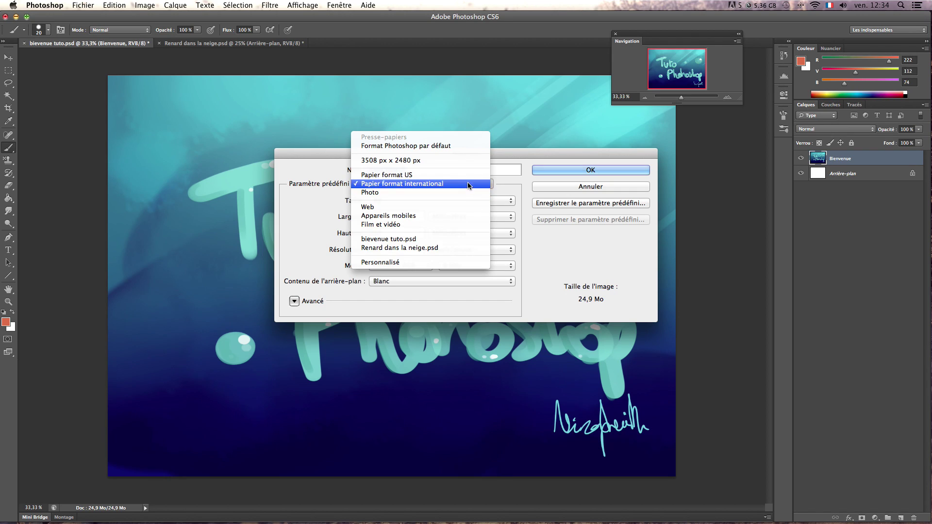
left_click(469, 183)
left_click(476, 185)
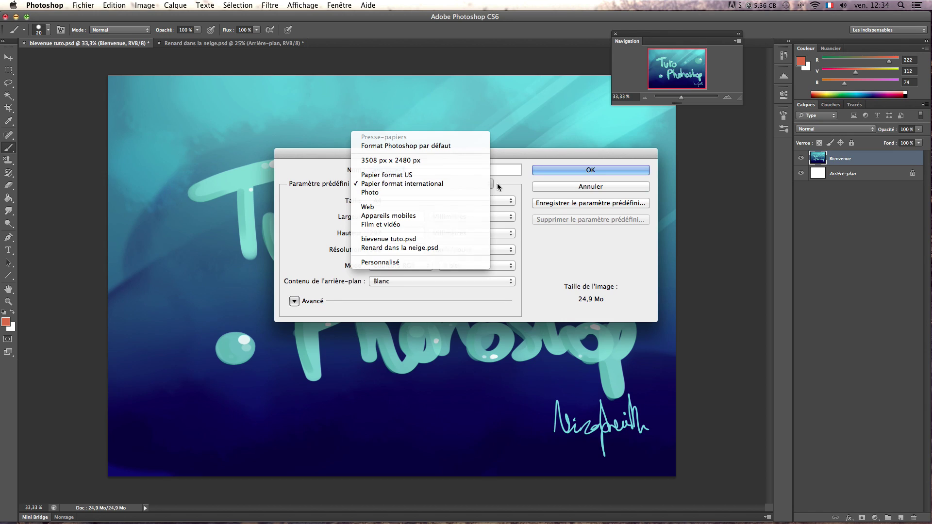
left_click(497, 183)
left_click(494, 200)
left_click(483, 184)
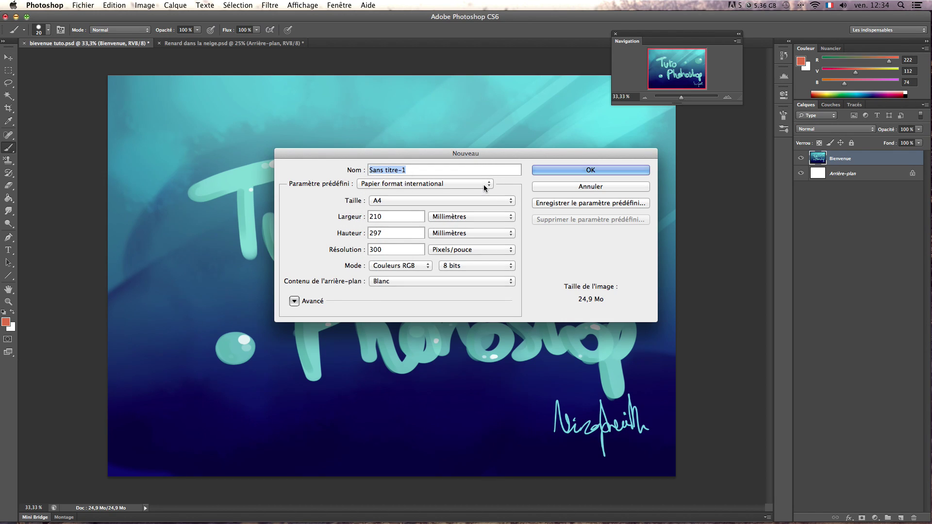
left_click(482, 182)
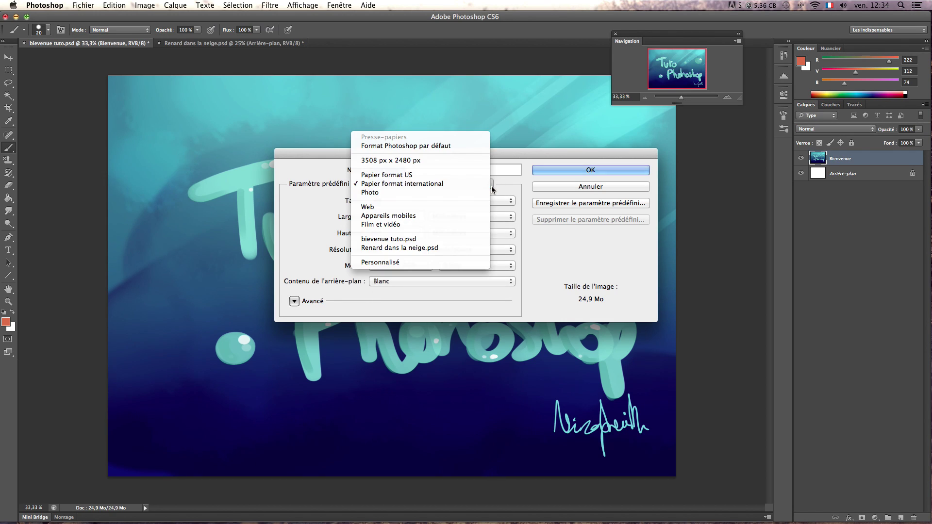
left_click(483, 184)
left_click(491, 199)
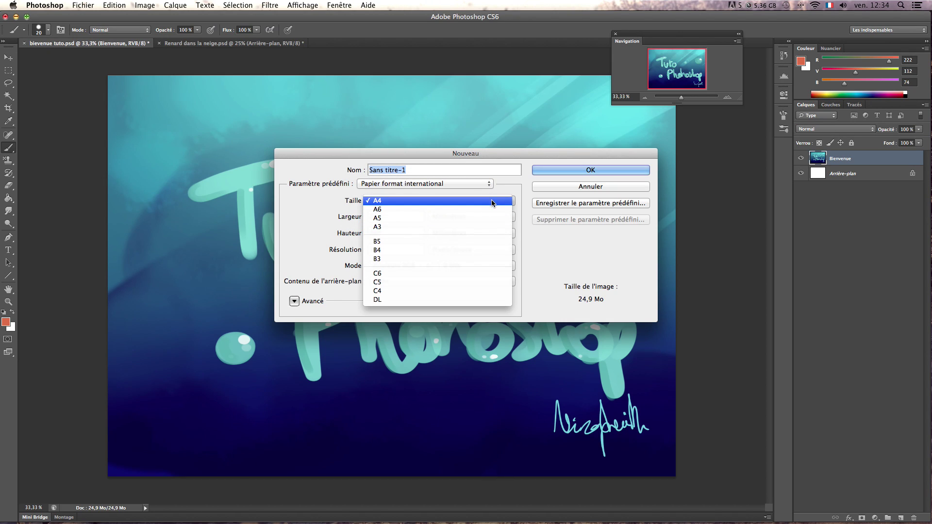
left_click(490, 185)
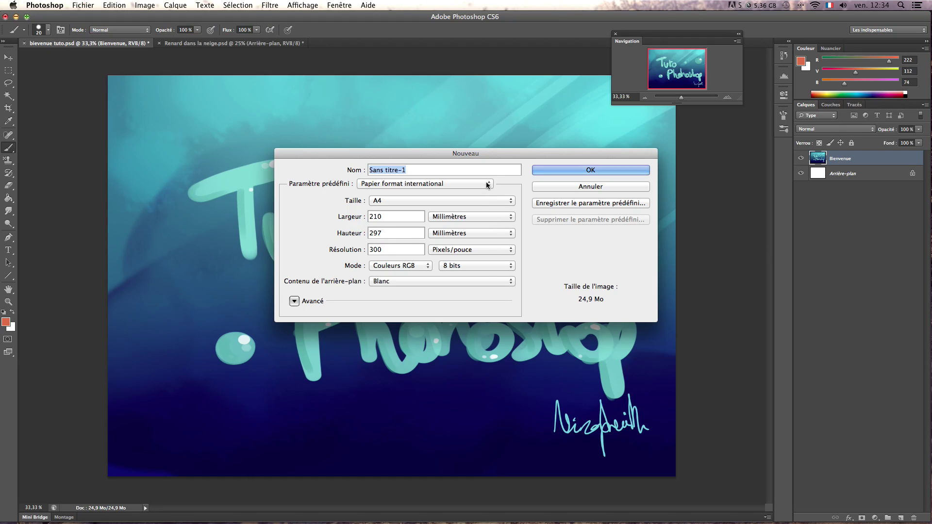
Choose the 3508 px x 2480 px preset for the new document and switch its dimensions to centimetres
left_click(485, 182)
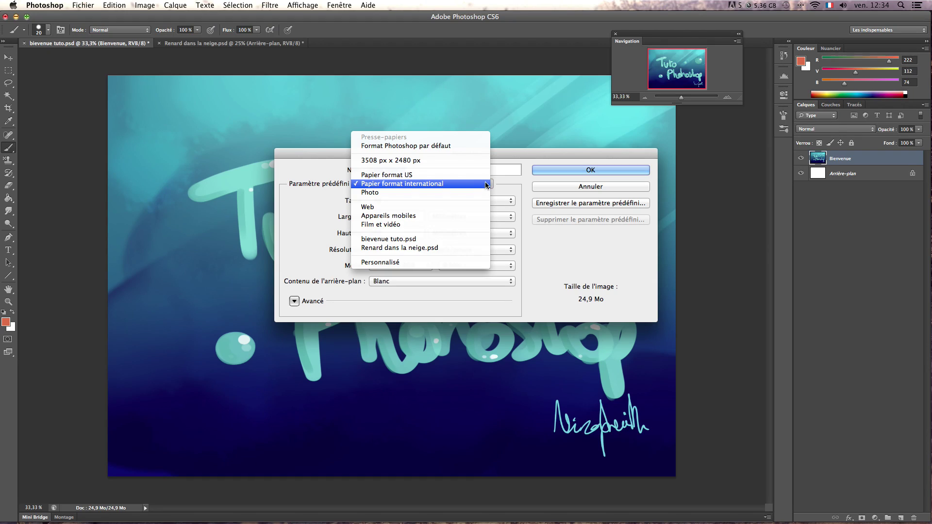
left_click(471, 161)
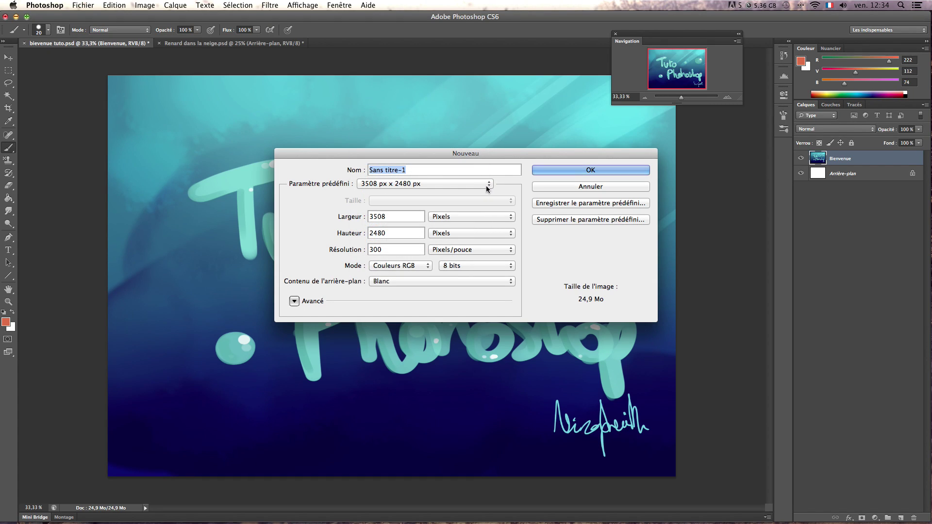
left_click(487, 216)
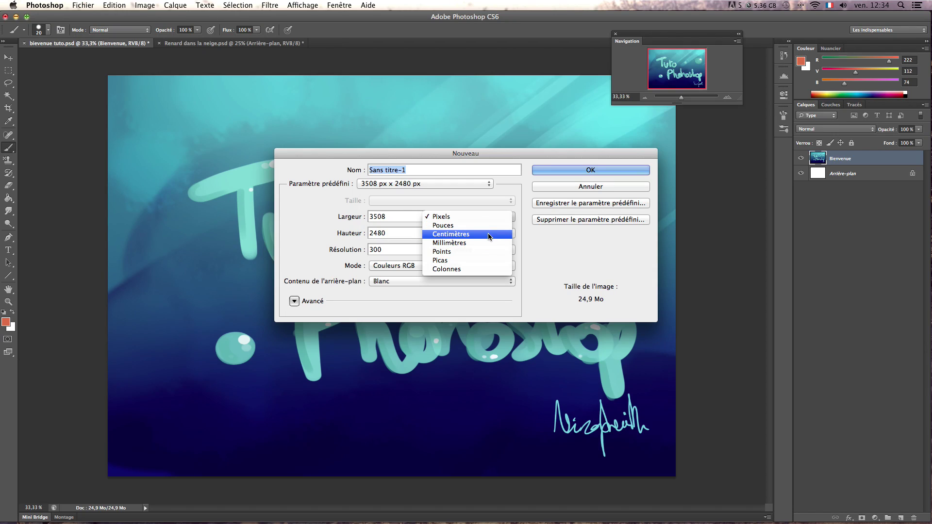
left_click(491, 235)
left_click(389, 219)
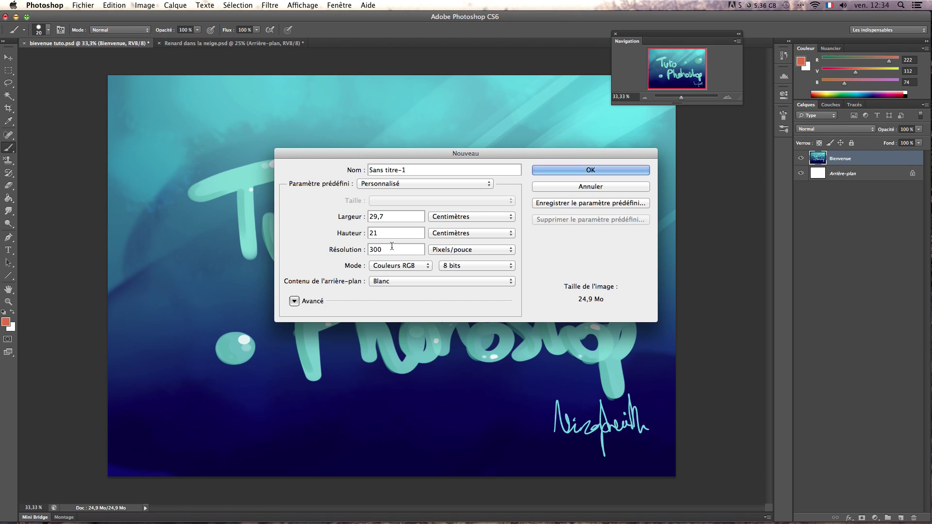
Create the document under the name Tuto with the Couleurs RGB mode and Blanc background contents
left_click(429, 268)
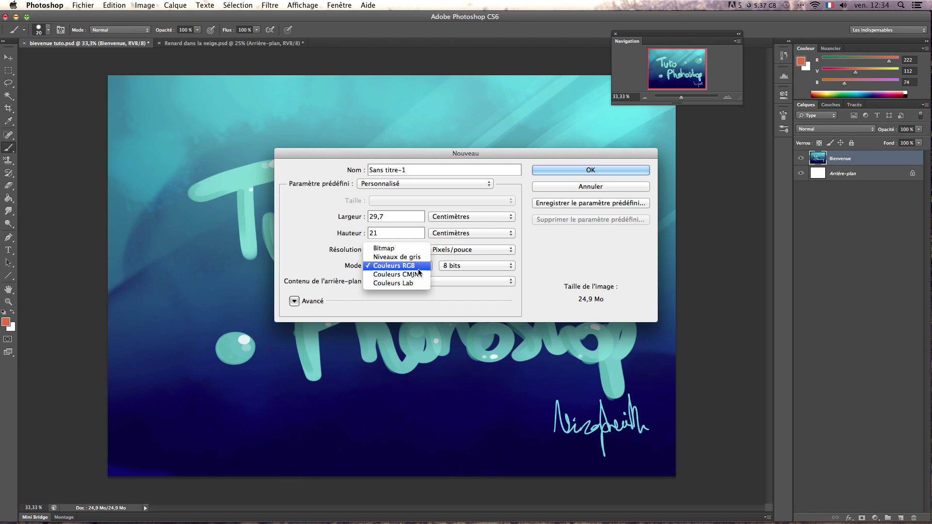
left_click(423, 266)
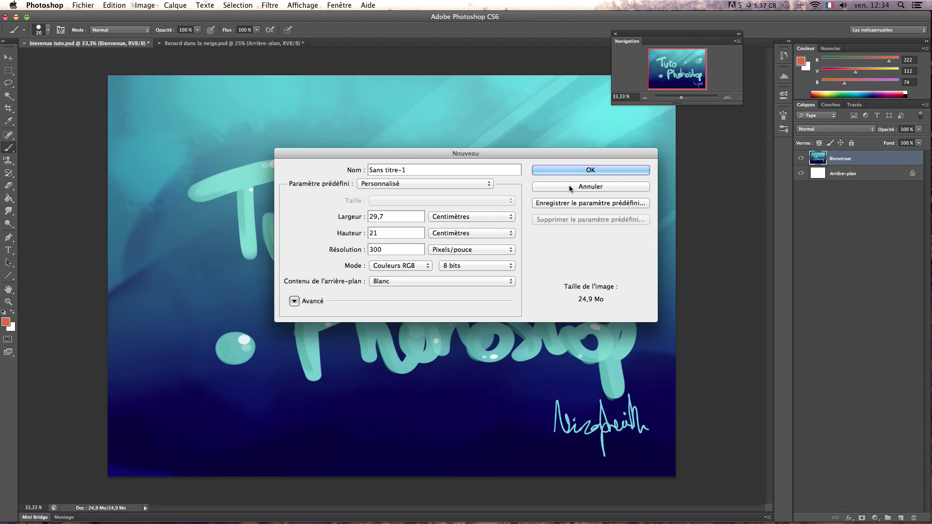
left_click(472, 281)
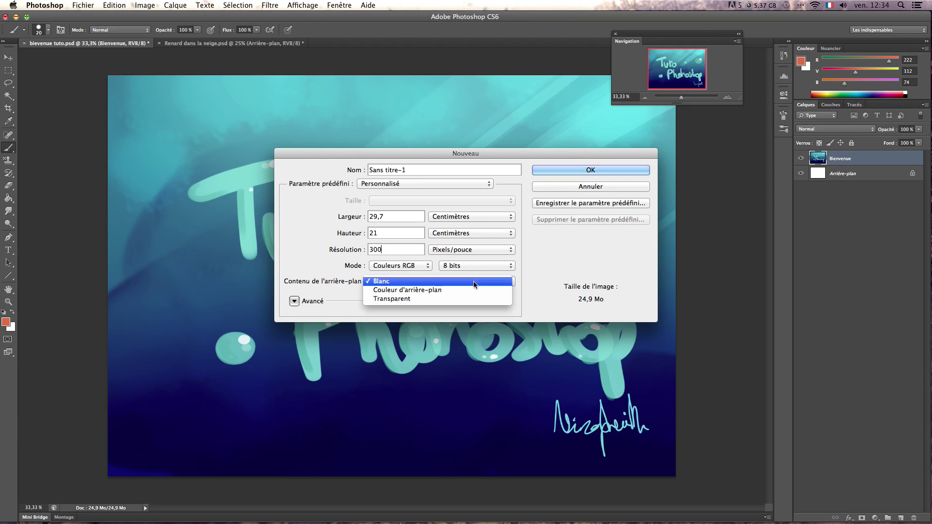
left_click(524, 287)
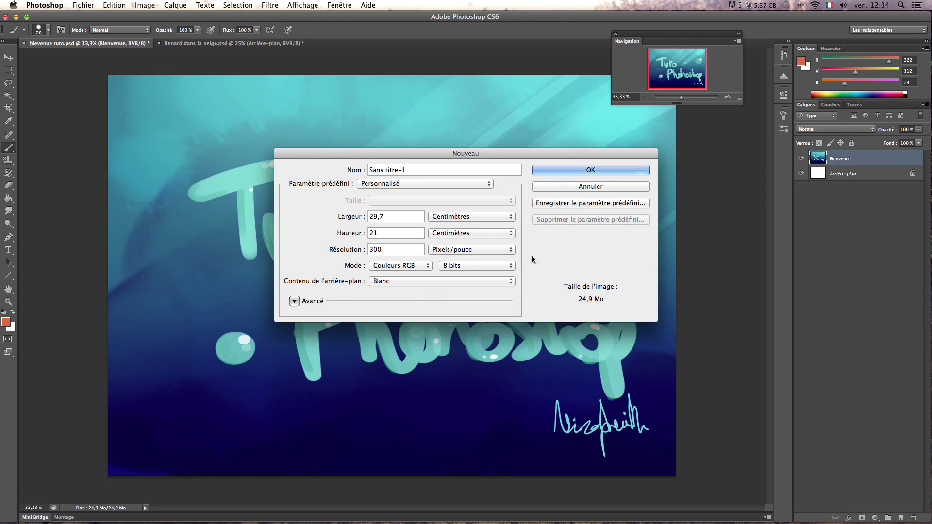
triple_click(459, 170)
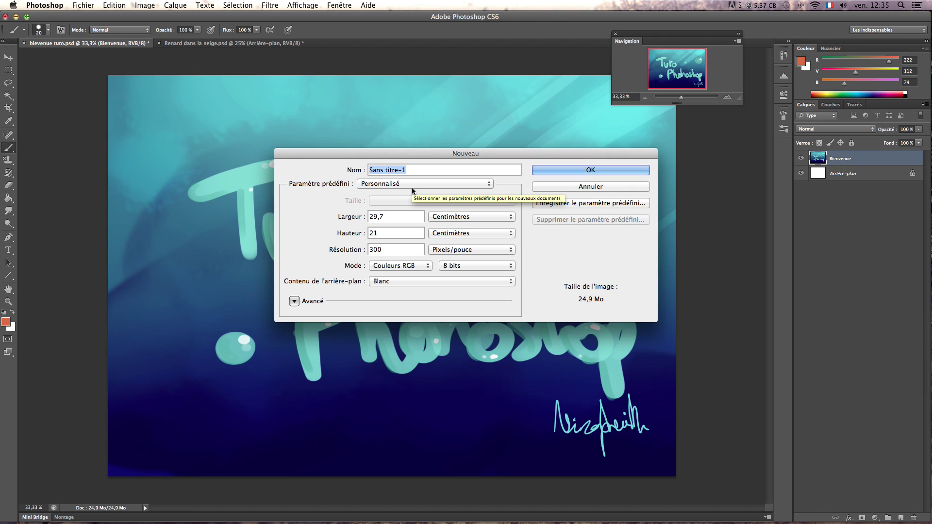
type("Tuto")
left_click(582, 171)
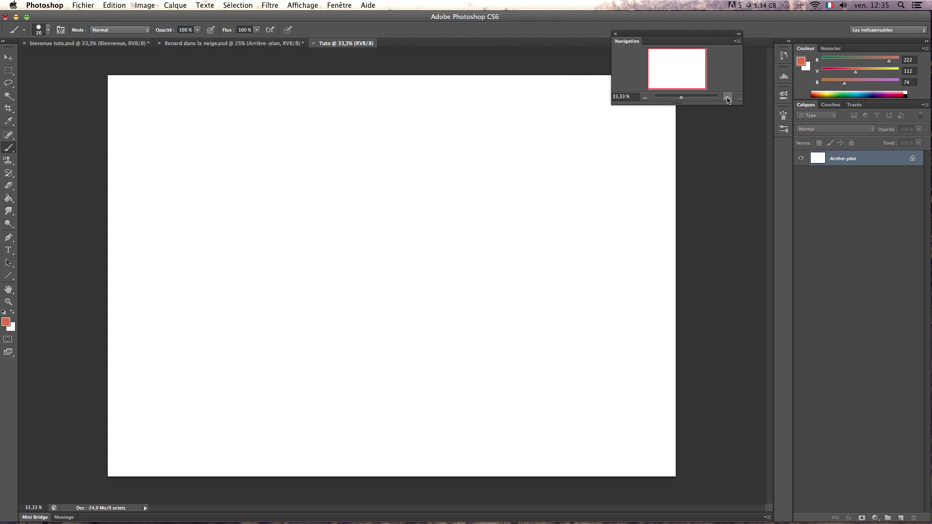
Enlarge the view of the blank canvas to 100% and reposition the floating Navigation panel
mouse_move(688, 37)
left_mouse_down()
mouse_move(825, 44)
mouse_move(689, 44)
left_mouse_up()
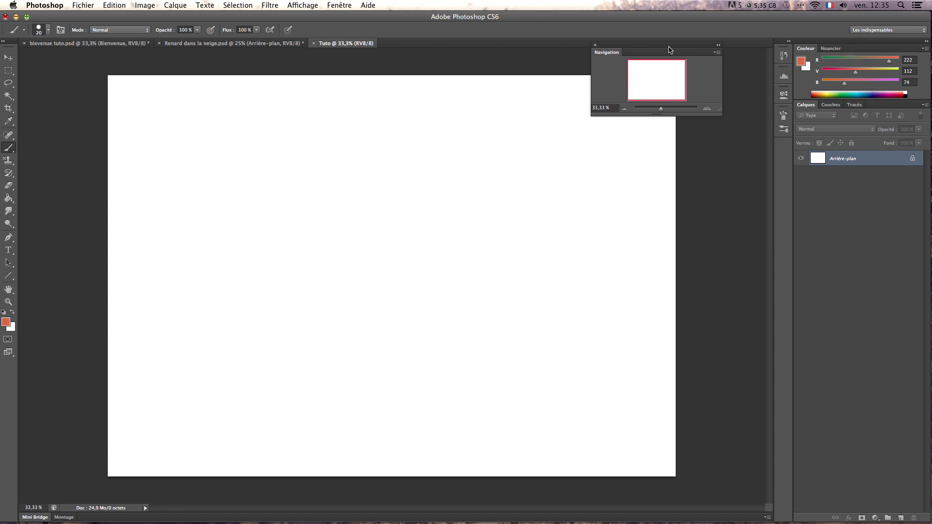
left_click(701, 106)
left_click(701, 105)
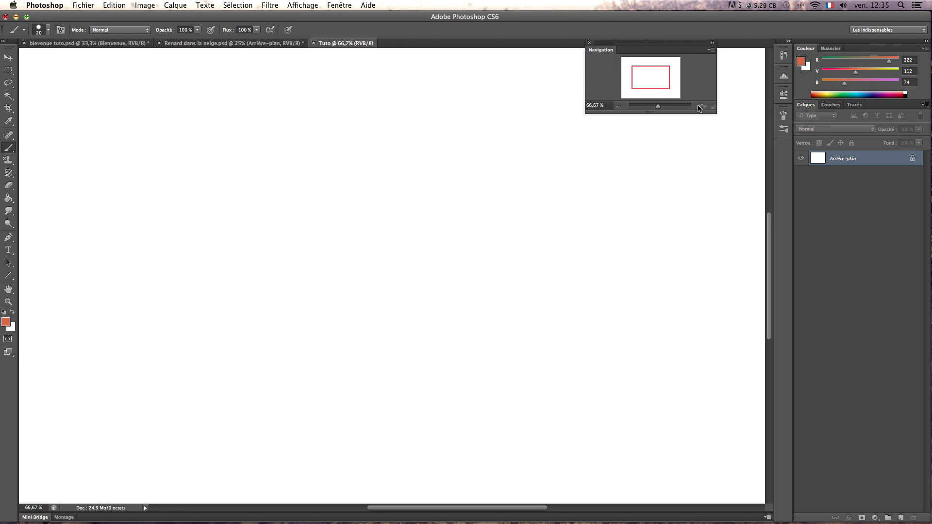
left_click(701, 106)
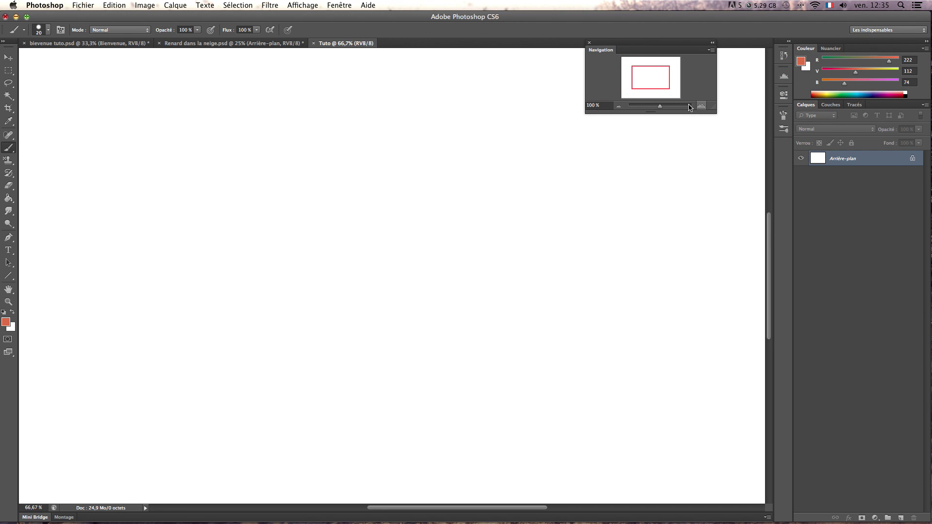
left_click(339, 6)
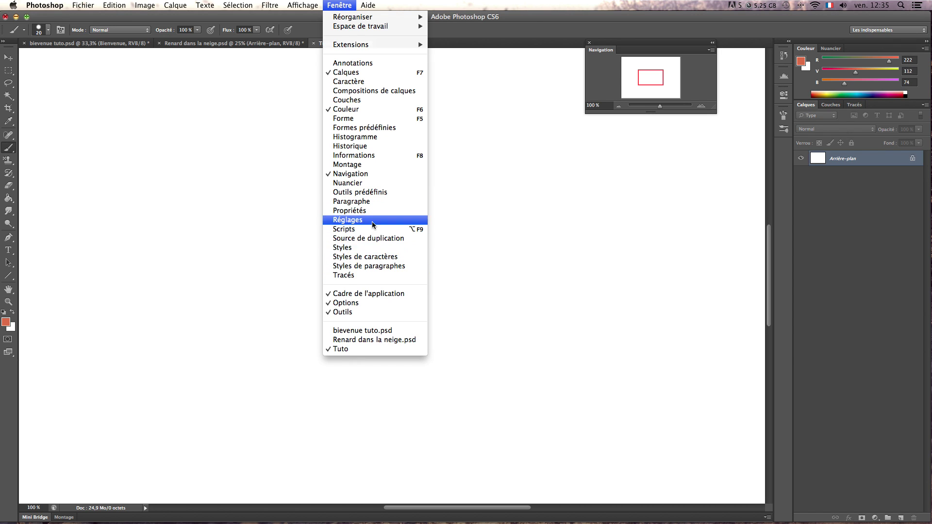
left_click(341, 5)
left_click_drag(645, 42, 655, 61)
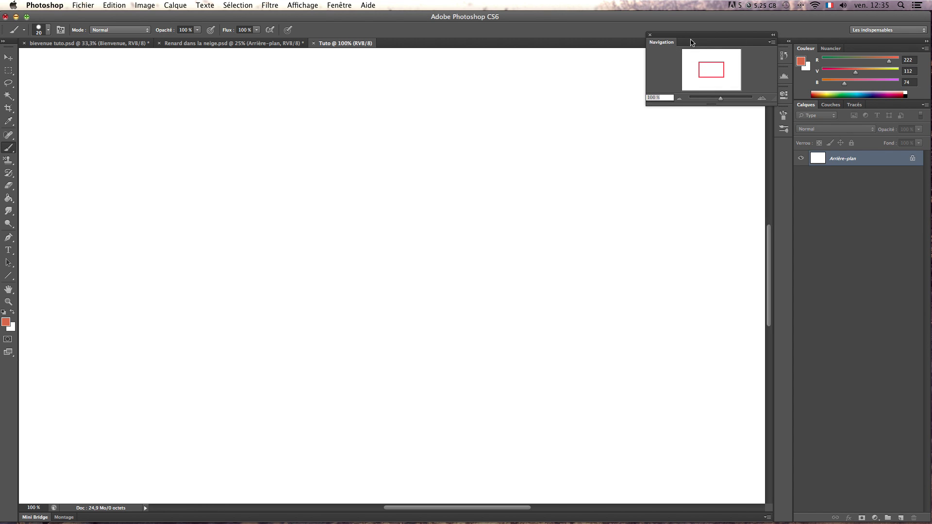
left_click_drag(691, 42, 666, 45)
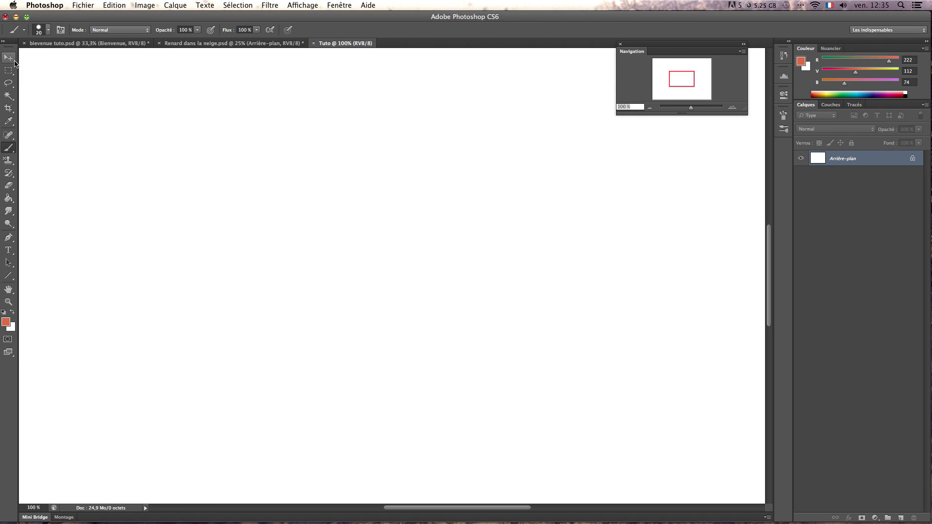
Paint a wavy orange stroke across the upper part of the canvas with the Brush tool (Outil Pinceau)
right_click(14, 153)
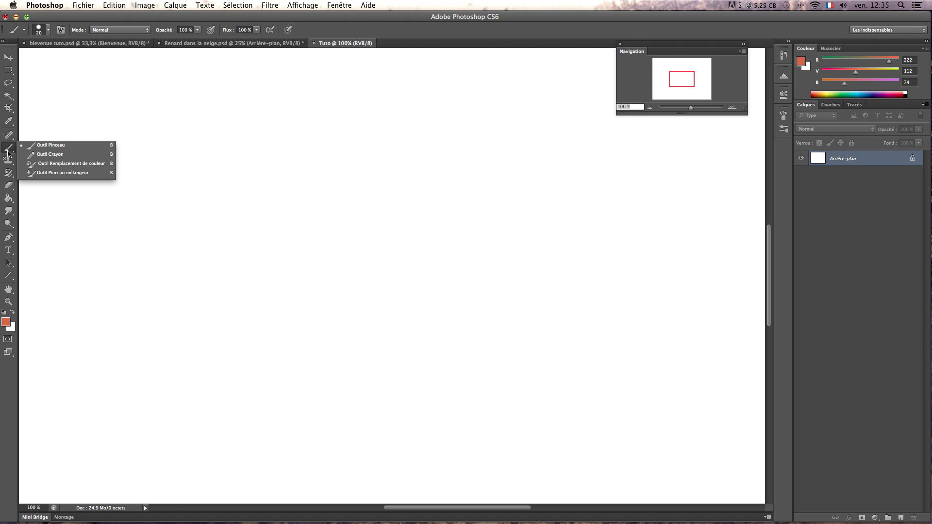
left_click(100, 148)
mouse_move(124, 184)
left_mouse_down()
mouse_move(158, 131)
mouse_move(260, 155)
mouse_move(416, 141)
mouse_move(524, 163)
mouse_move(582, 157)
left_mouse_up()
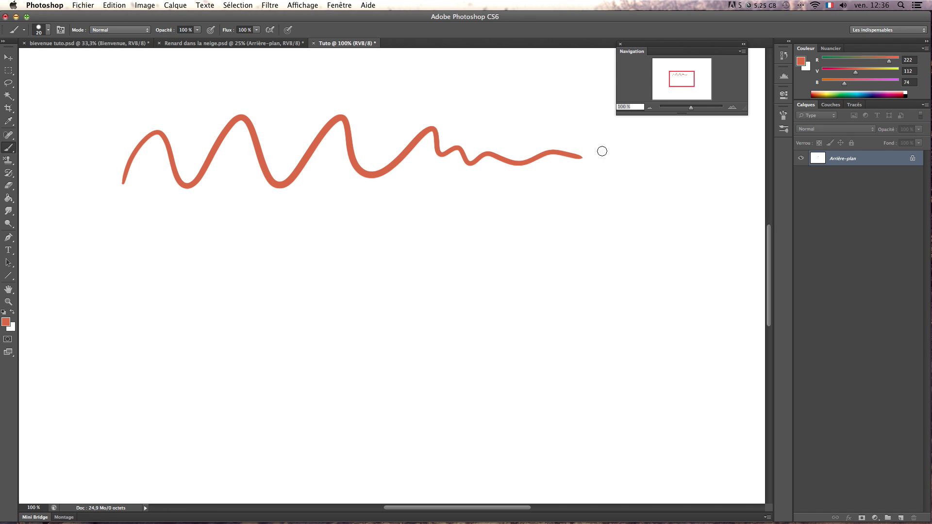
Draw a wavy stroke below the brush stroke with the Pencil tool (Outil Crayon) and add a short one between them
left_click(19, 145)
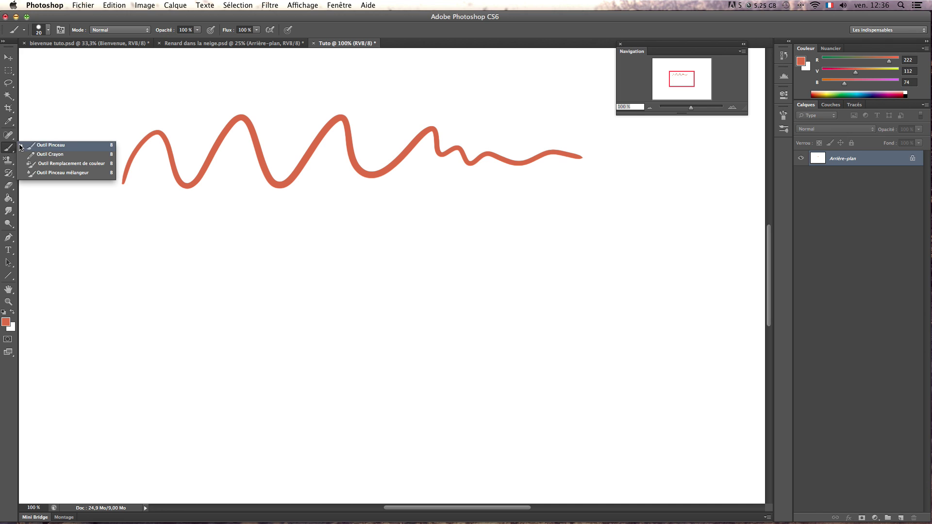
left_click(75, 157)
mouse_move(129, 210)
left_mouse_down()
mouse_move(233, 193)
mouse_move(314, 212)
mouse_move(431, 209)
left_mouse_up()
left_click(732, 106)
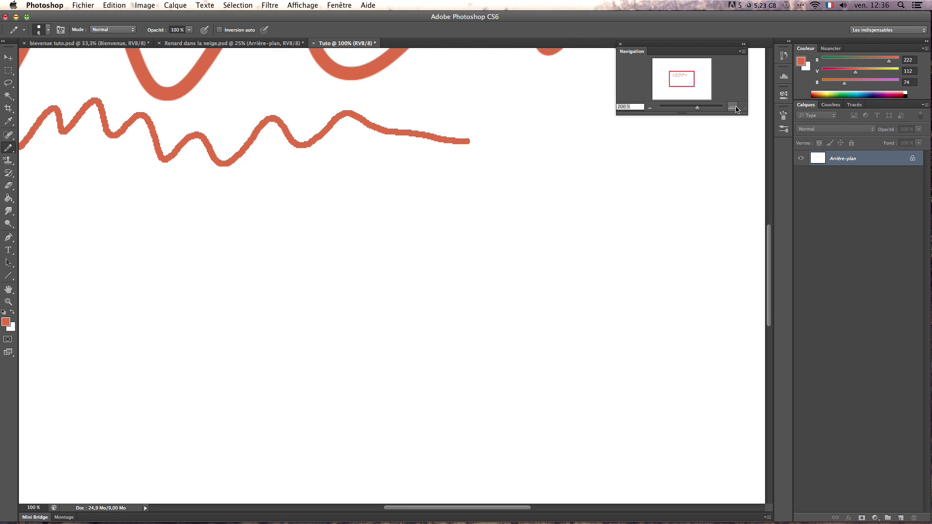
left_click(732, 107)
left_click_drag(682, 77, 676, 74)
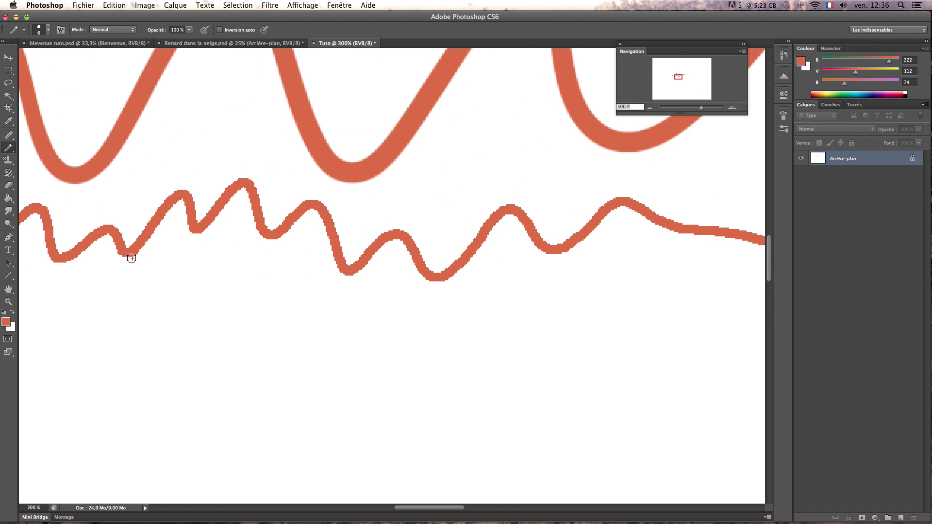
mouse_move(118, 206)
left_mouse_down()
mouse_move(171, 165)
mouse_move(265, 154)
left_mouse_up()
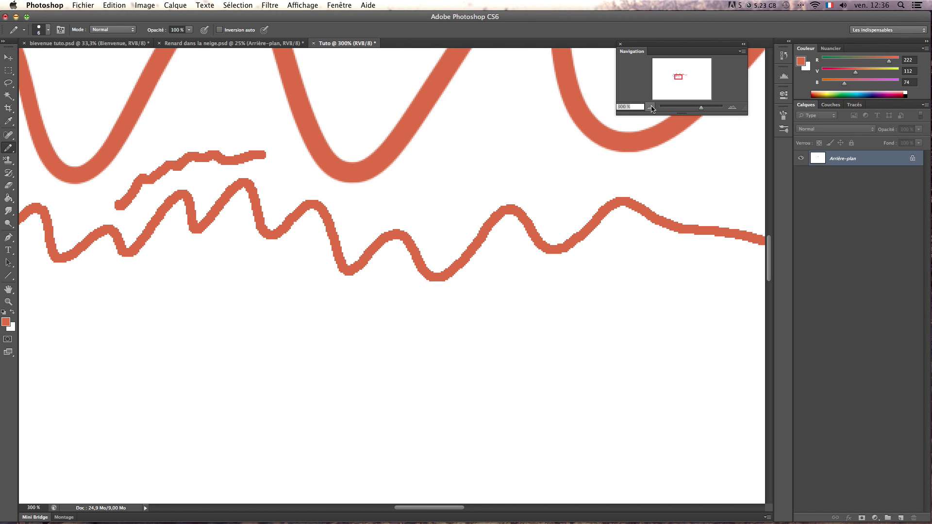
Erase all the test strokes with an enlarged Eraser and return to the Brush tool
left_click(649, 107)
left_click(649, 107)
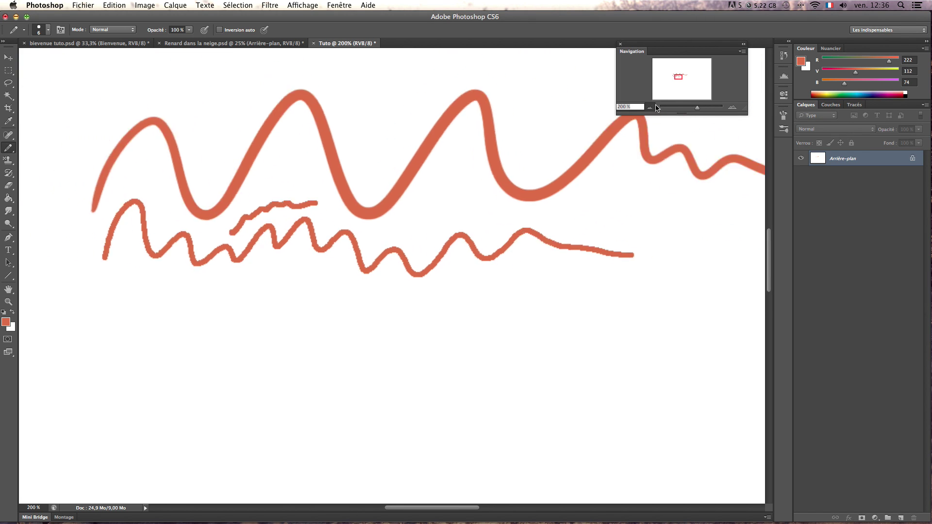
left_click(10, 151)
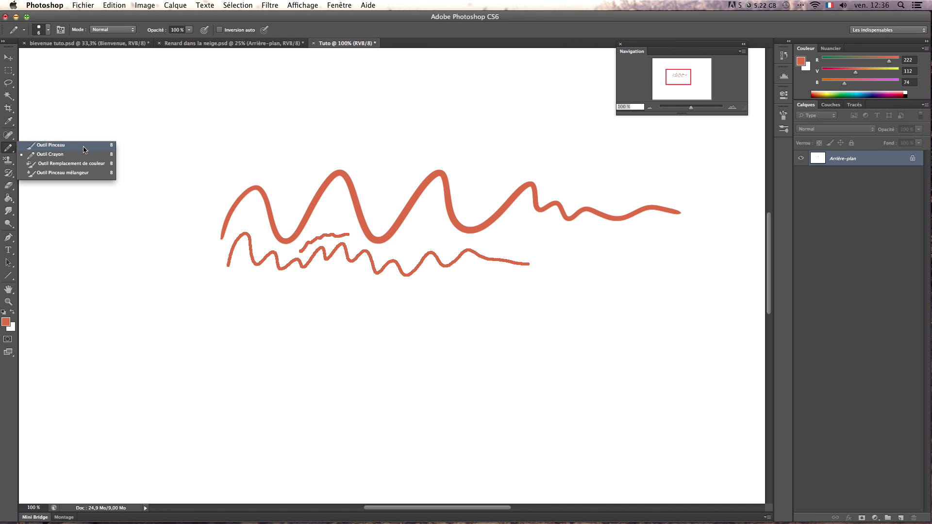
left_click(54, 145)
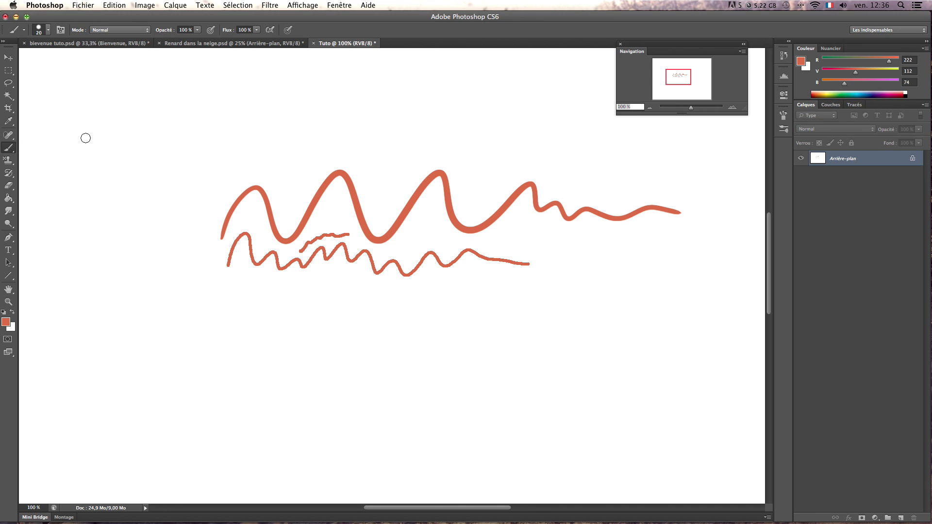
key("e")
key("bracketright")
key("bracketright")
key("bracketright")
key("bracketright")
key("bracketright")
key("bracketright")
key("bracketright")
key("bracketright")
mouse_move(686, 217)
left_mouse_down()
mouse_move(510, 224)
mouse_move(298, 204)
mouse_move(315, 218)
mouse_move(314, 248)
mouse_move(355, 194)
mouse_move(541, 195)
mouse_move(394, 256)
mouse_move(462, 258)
mouse_move(509, 288)
mouse_move(486, 271)
left_mouse_up()
key("b")
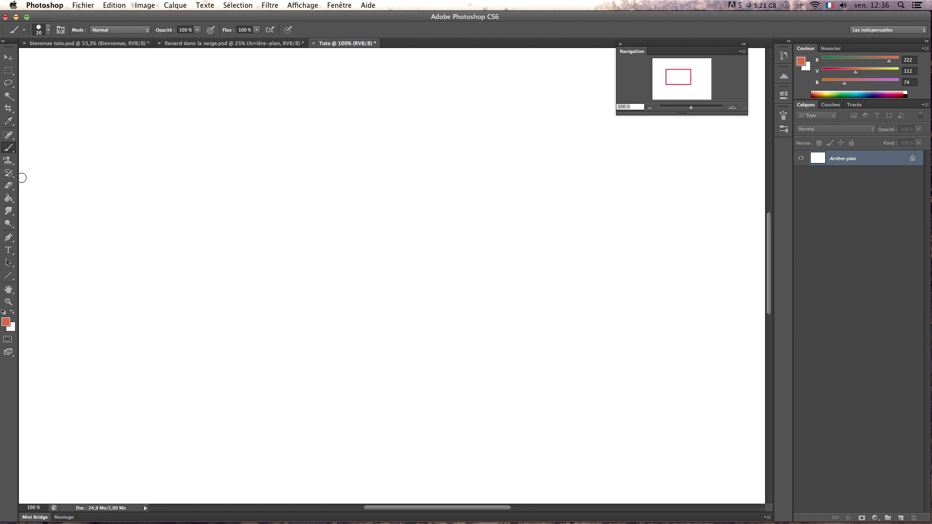
Paint a small orange mark in the canvas's upper-left area with the Brush tool and erase it
left_click(8, 185)
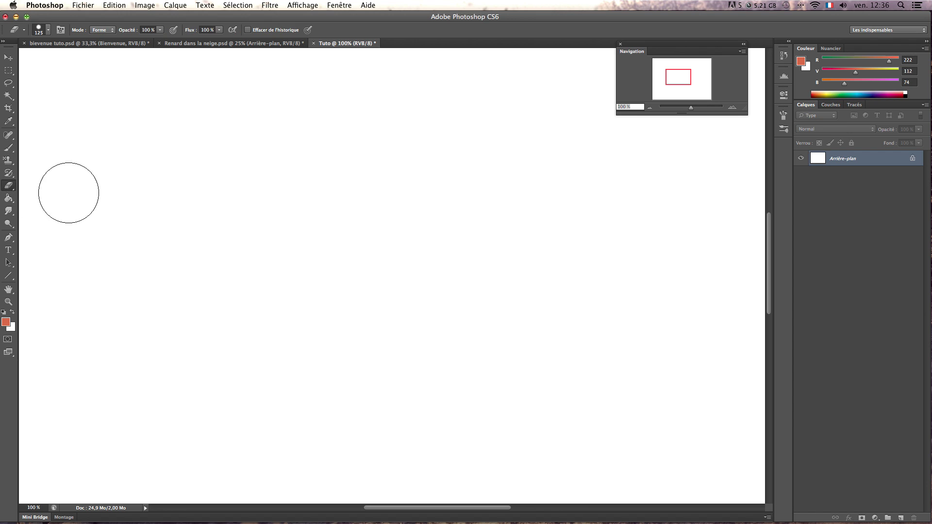
left_click(8, 148)
mouse_move(114, 158)
left_mouse_down()
mouse_move(126, 156)
mouse_move(116, 163)
left_mouse_up()
left_click(8, 184)
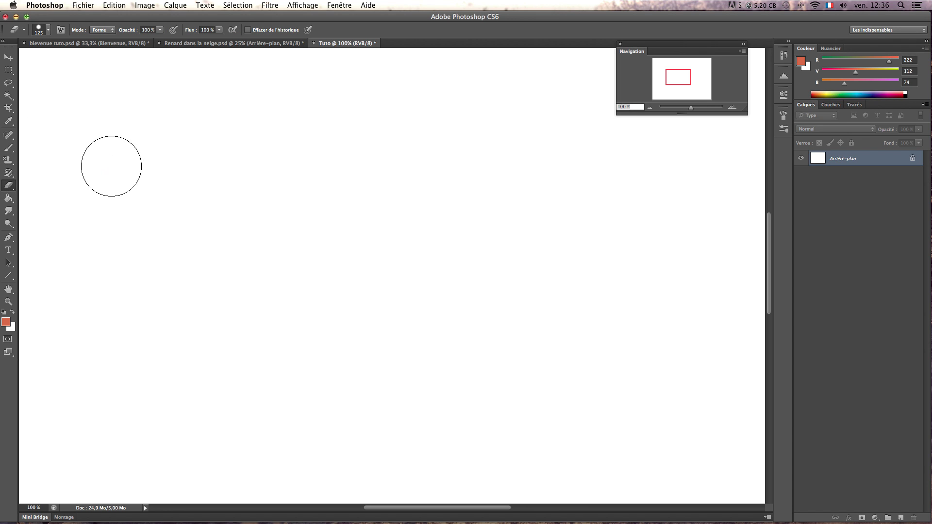
Fill the background with the orange foreground colour using the Paint Bucket tool and undo the fill
left_click(9, 198)
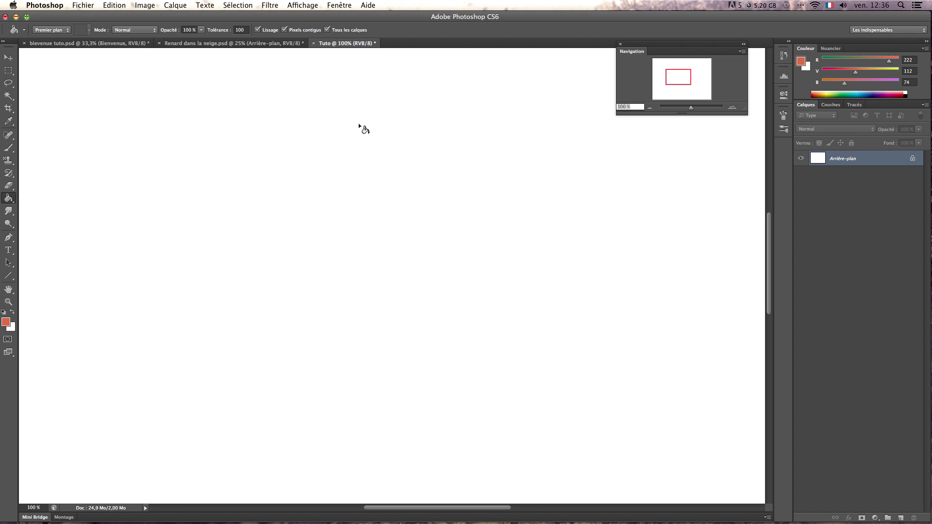
left_click(334, 214)
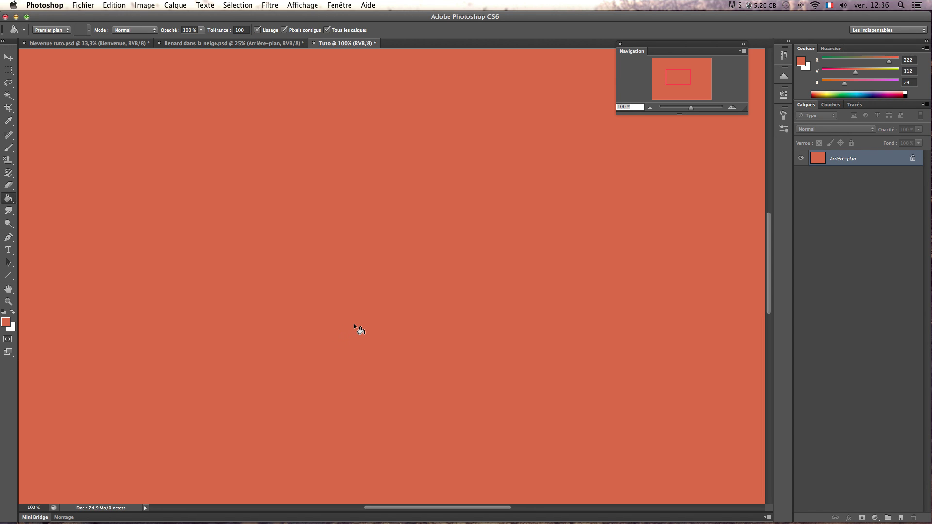
key("super+z")
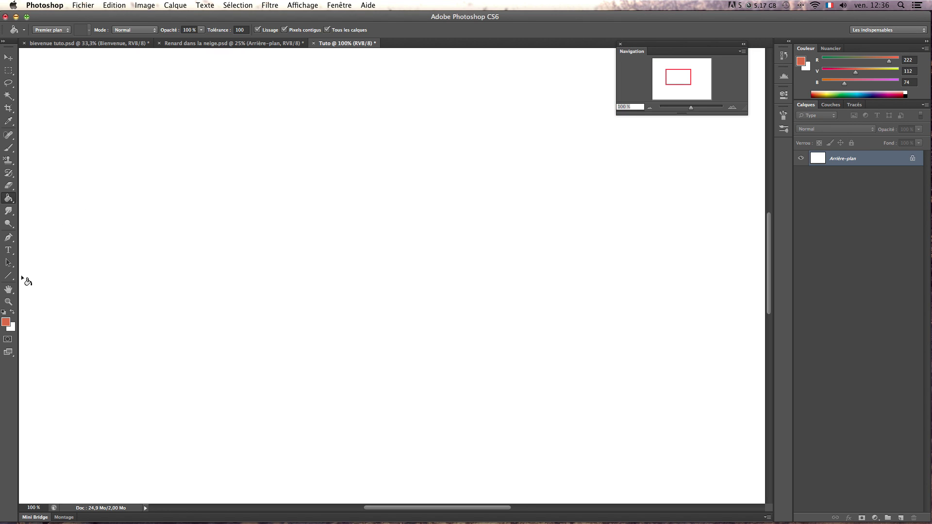
Pan the canvas with the Hand tool and reduce the view to 33.33% to show the whole page
left_click(8, 289)
left_click_drag(291, 160, 187, 122)
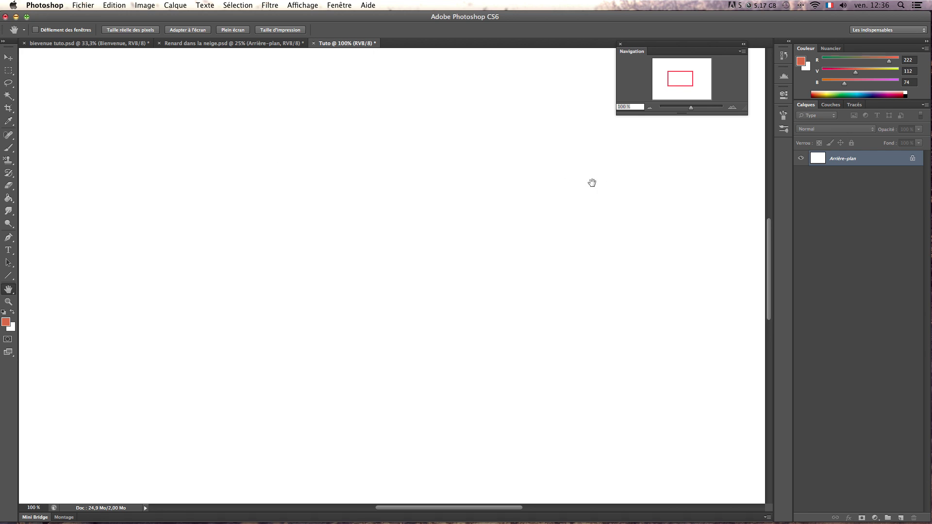
left_click(649, 107)
left_click(649, 107)
left_click(649, 107)
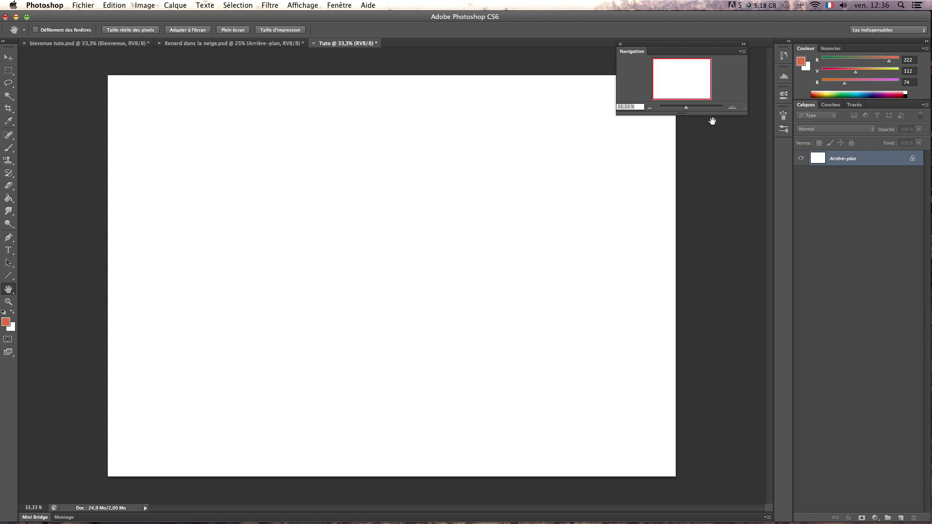
Create a new layer and paint a large looping orange stroke on it with the Brush tool
key("super+shift+n")
key("Return")
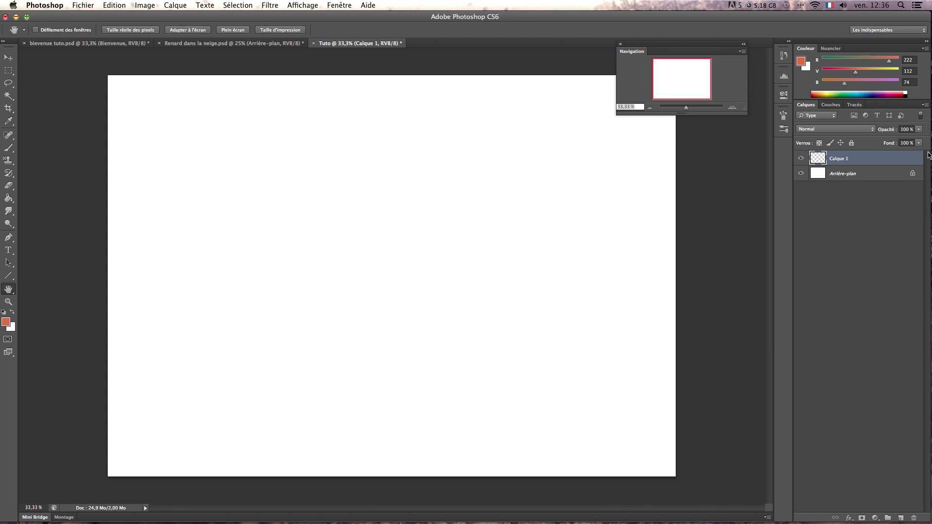
key("b")
mouse_move(561, 113)
left_mouse_down()
mouse_move(286, 353)
mouse_move(250, 268)
left_mouse_up()
Enlarge the view to 100% and inspect different parts of the looping stroke with the Hand tool
left_click(734, 107)
left_click(734, 107)
left_click(734, 108)
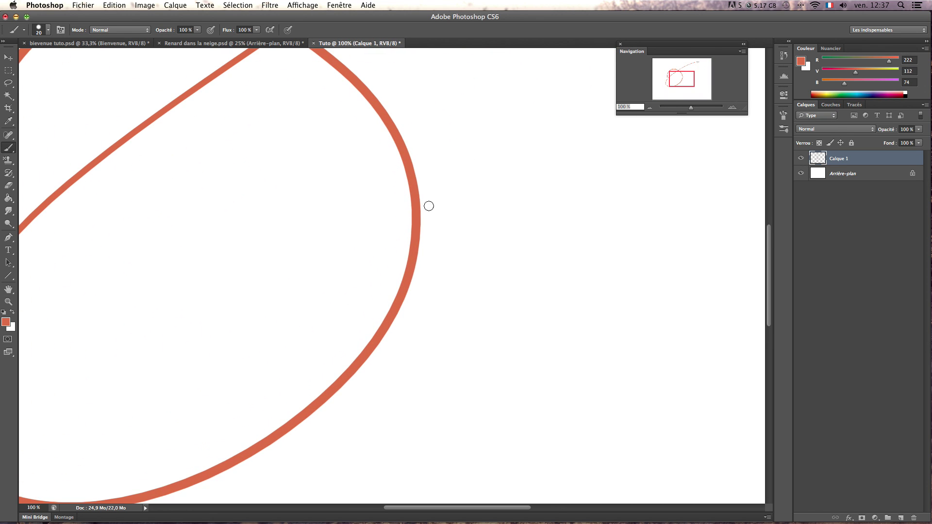
left_click(8, 289)
mouse_move(87, 284)
left_mouse_down()
mouse_move(337, 277)
mouse_move(449, 333)
mouse_move(278, 391)
mouse_move(389, 439)
left_mouse_up()
left_click_drag(423, 332, 325, 257)
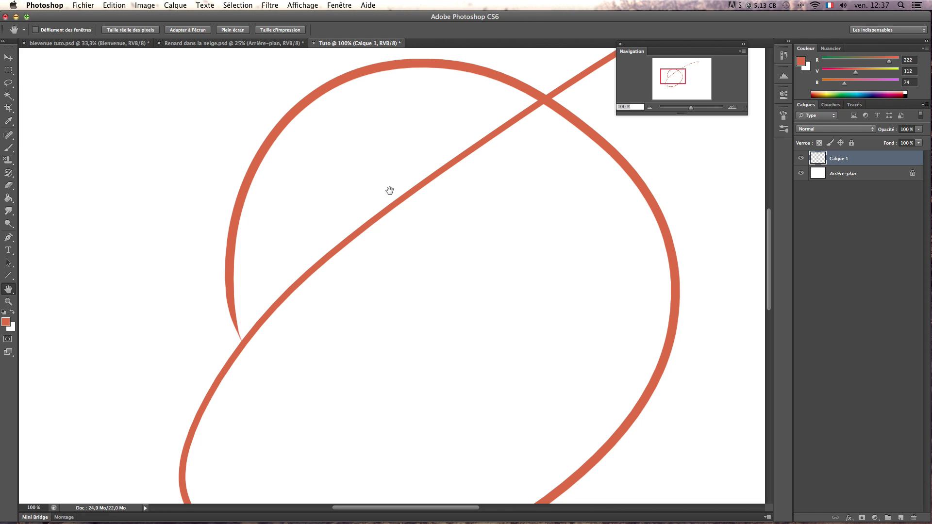
Delete the layer holding the looping stroke and return the view to 33.33%
key("super+e")
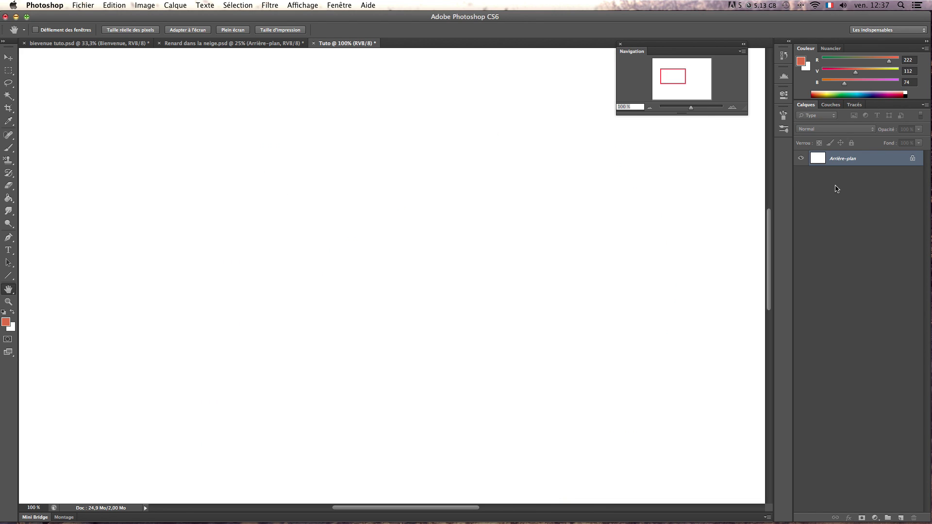
left_click(649, 108)
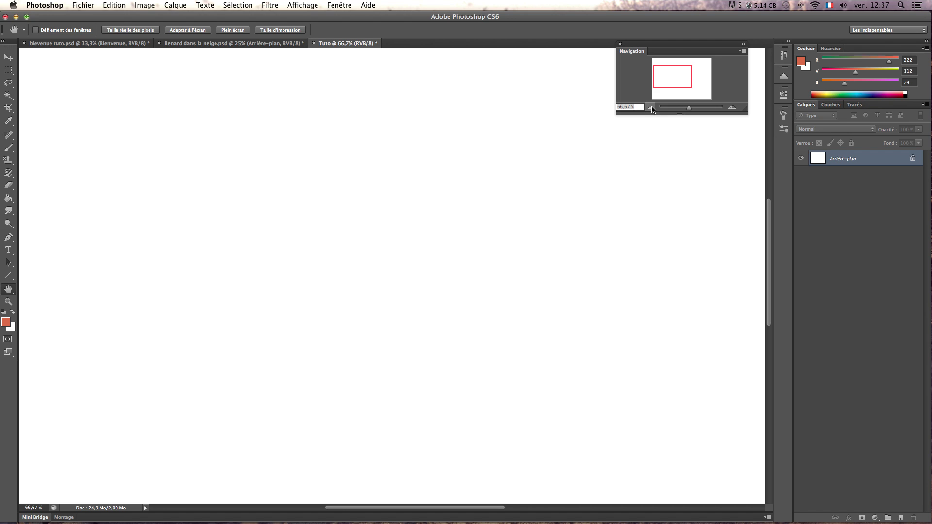
left_click(649, 107)
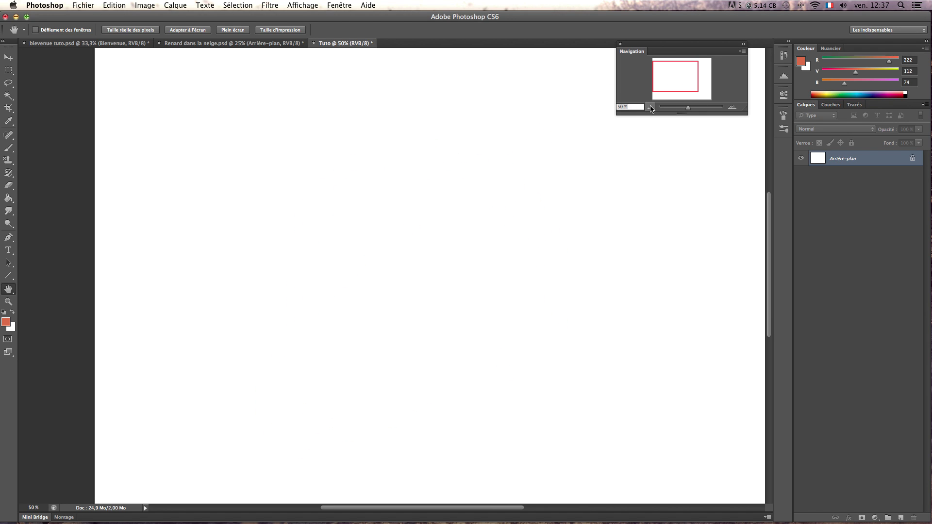
left_click(649, 107)
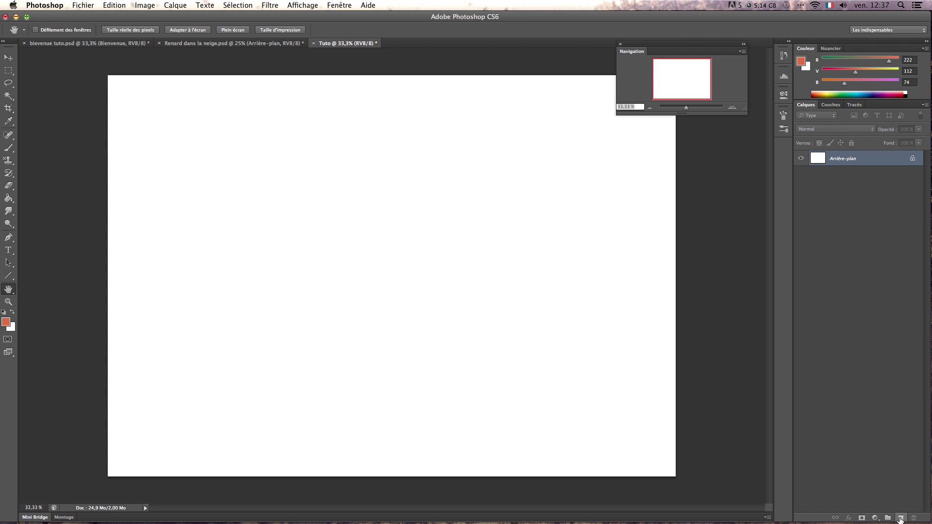
Add a new layer above Arrière-plan, toggle the background's visibility off and on, and make the new layer active
left_click(900, 519)
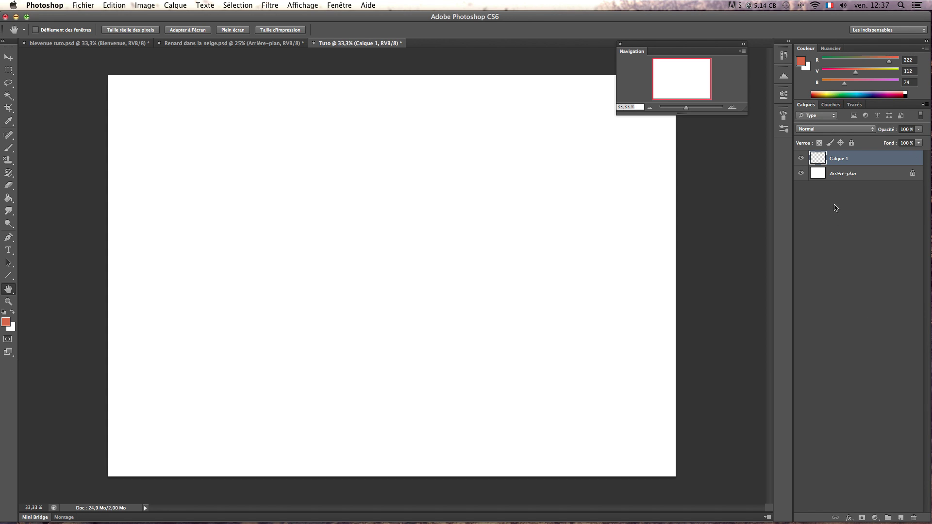
left_click(835, 174)
left_click(801, 173)
left_click(801, 173)
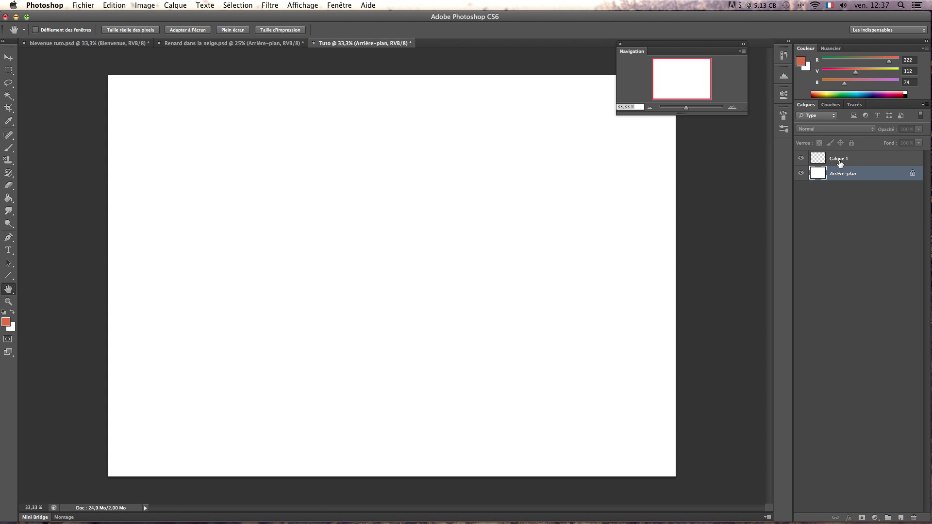
left_click(841, 160)
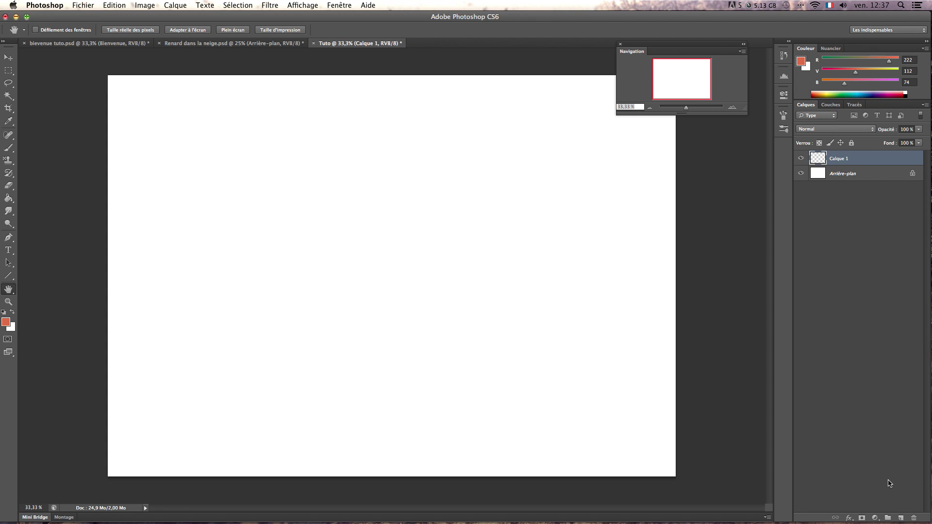
Choose a hard round brush, enlarge it and stamp a solid orange disc in the page's upper-left area
key("b")
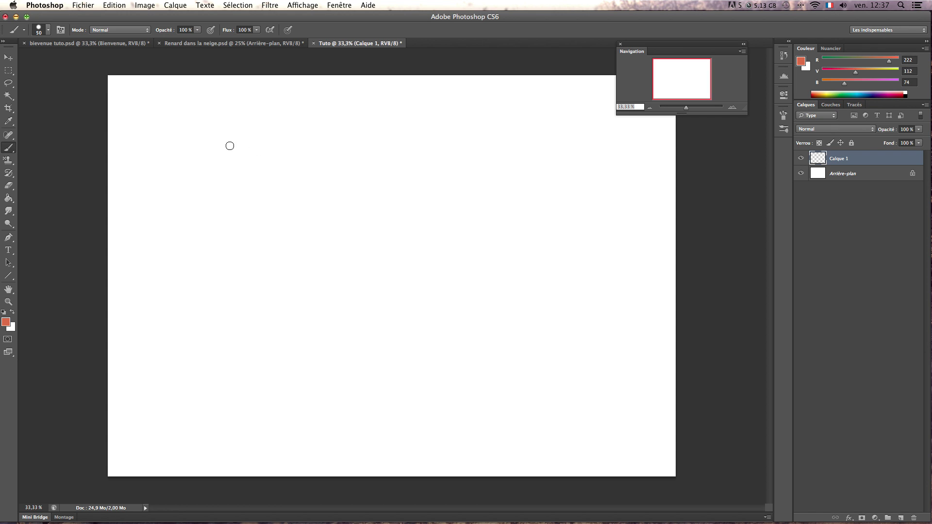
right_click(262, 164)
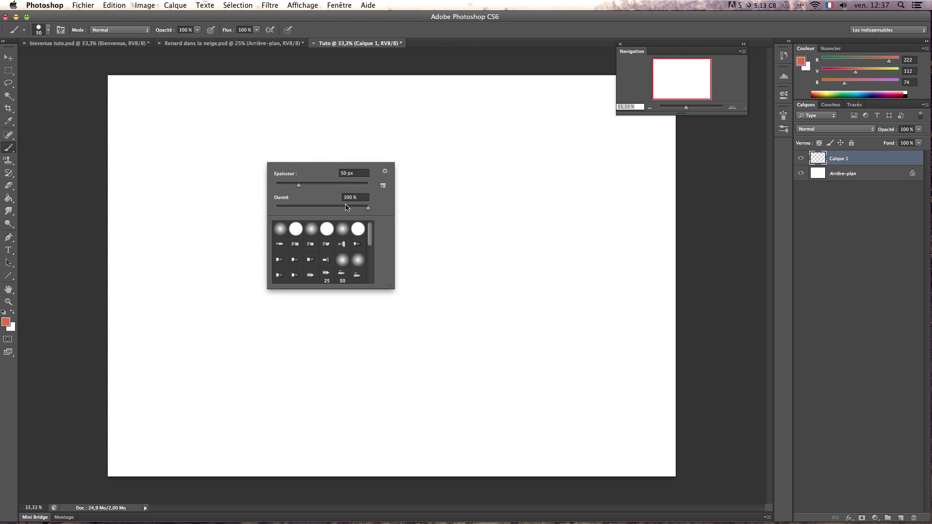
scroll(370, 242, "down", 3)
double_click(361, 248)
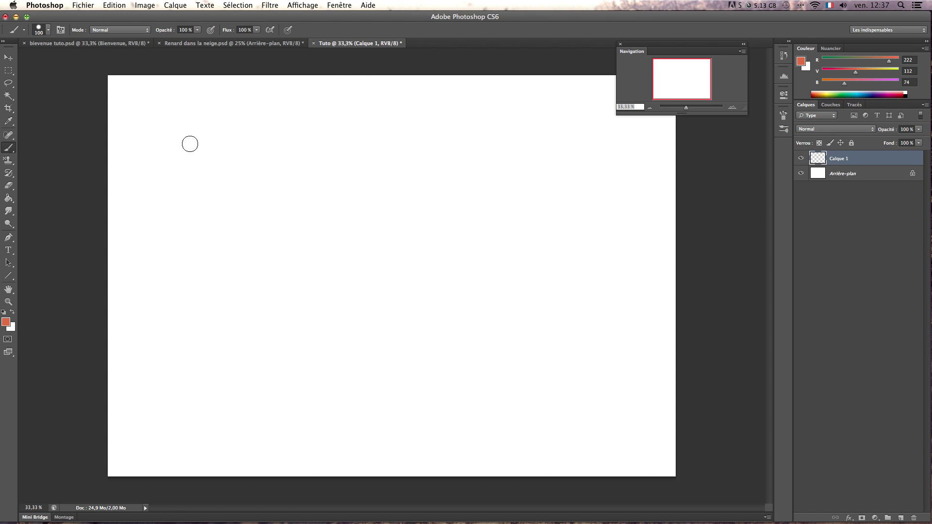
key("bracketright")
key("bracketright")
key("bracketright")
key("bracketright")
key("bracketright")
left_click(213, 151)
Reduce the hard brush to 35 px and paint a wavy stroke beside the solid disc
key("bracketleft")
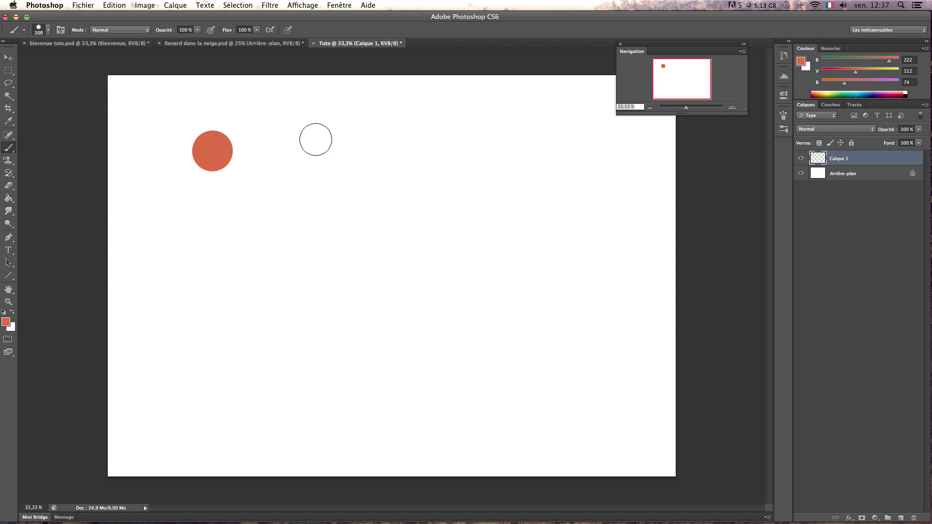
key("bracketleft")
key("bracketleft")
key("bracketleft")
key("bracketleft")
key("bracketleft")
key("bracketleft")
key("bracketleft")
key("bracketleft")
key("bracketleft")
key("bracketleft")
key("bracketleft")
key("bracketleft")
mouse_move(284, 155)
left_mouse_down()
mouse_move(379, 148)
mouse_move(455, 119)
mouse_move(551, 113)
mouse_move(630, 157)
left_mouse_up()
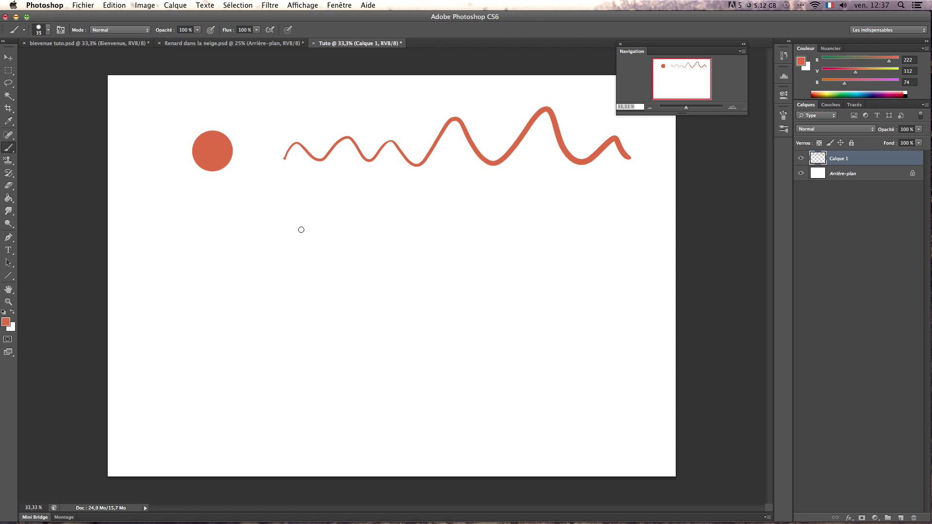
Choose a soft round brush with 0% hardness, enlarge it and stamp a blurred dot below the solid disc
right_click(260, 247)
scroll(311, 349, "up", 3)
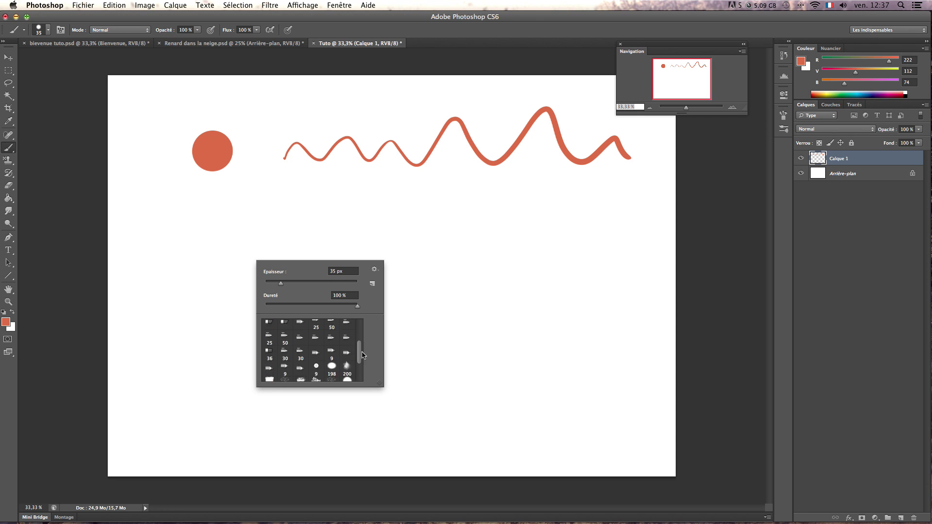
left_click(442, 36)
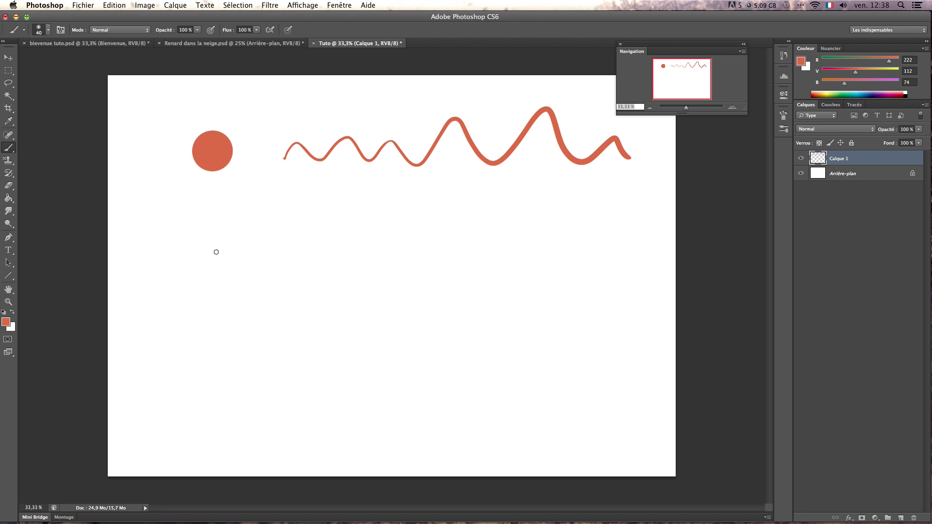
key("bracketright")
key("bracketright")
key("bracketright")
key("bracketright")
key("bracketright")
key("bracketright")
key("bracketright")
key("bracketright")
key("bracketright")
key("bracketright")
key("bracketright")
key("bracketright")
key("bracketright")
key("bracketright")
left_click(214, 250)
Reduce the soft brush to 100 px and paint a wavy stroke beside the blurred dot
key("bracketleft")
key("bracketleft")
key("bracketleft")
key("bracketleft")
key("bracketleft")
key("bracketleft")
key("bracketleft")
key("bracketleft")
key("bracketleft")
key("bracketleft")
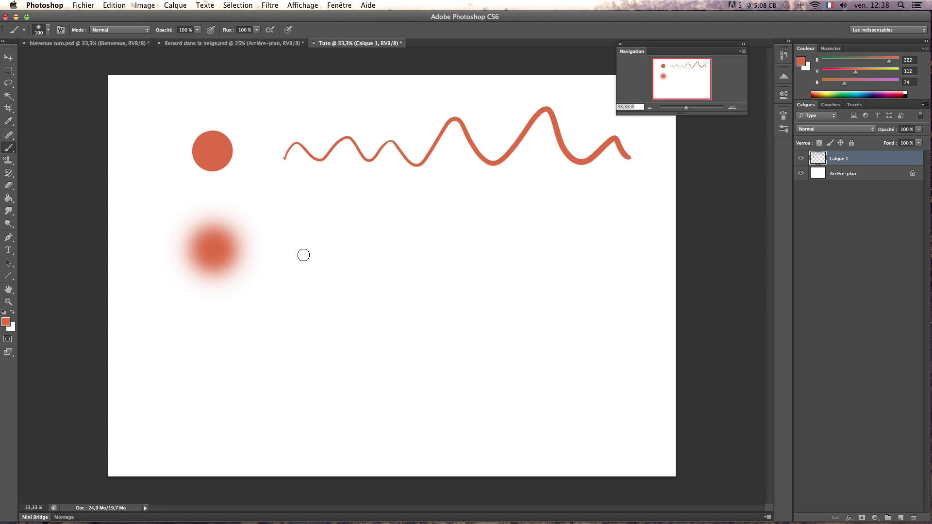
mouse_move(303, 254)
left_mouse_down()
mouse_move(592, 233)
mouse_move(631, 238)
left_mouse_up()
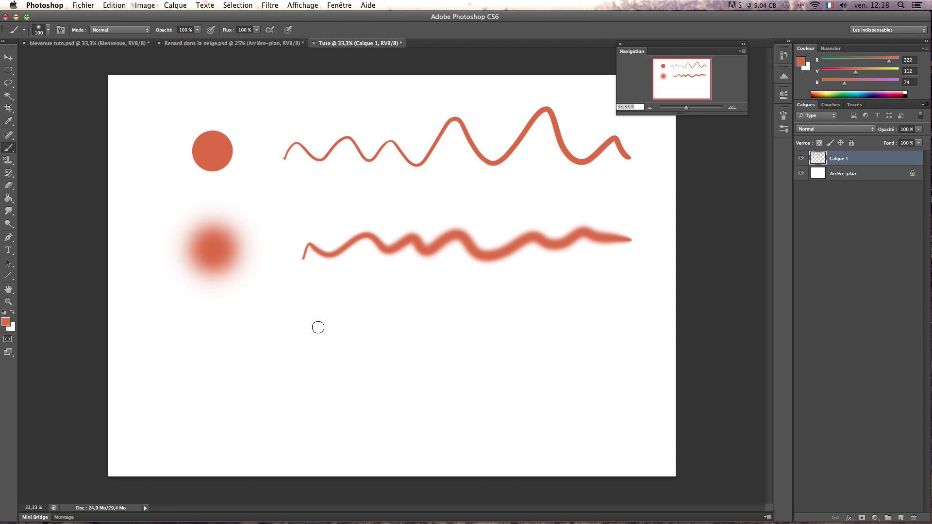
Choose the 198 px oval brush preset and paint a dot and overlapping translucent strokes across the lower part of the page
right_click(310, 325)
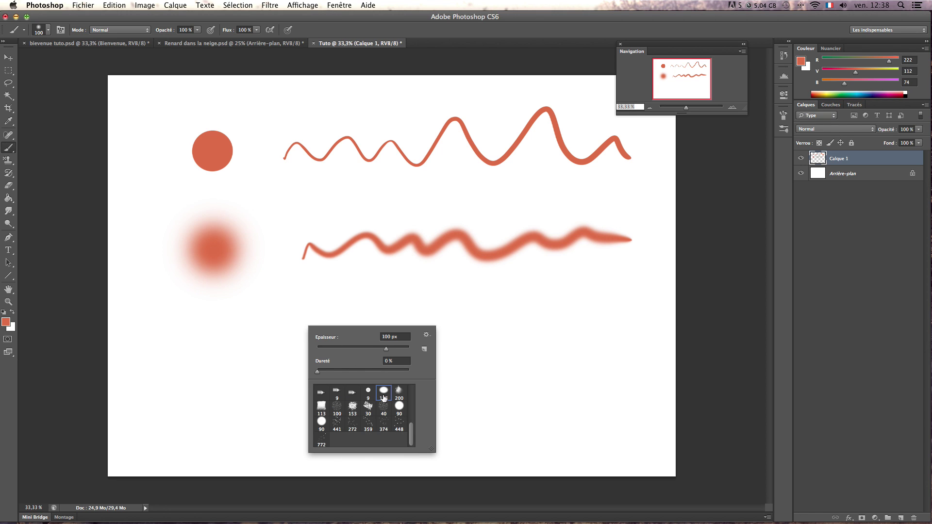
left_click(383, 398)
left_click(208, 390)
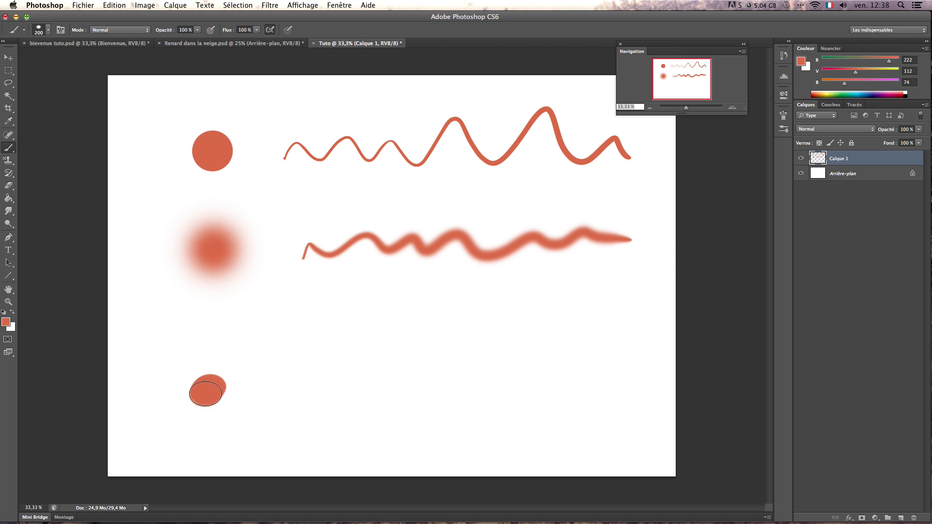
mouse_move(291, 400)
left_mouse_down()
mouse_move(303, 386)
mouse_move(490, 385)
mouse_move(590, 395)
mouse_move(588, 379)
mouse_move(524, 359)
mouse_move(468, 363)
mouse_move(524, 418)
left_mouse_up()
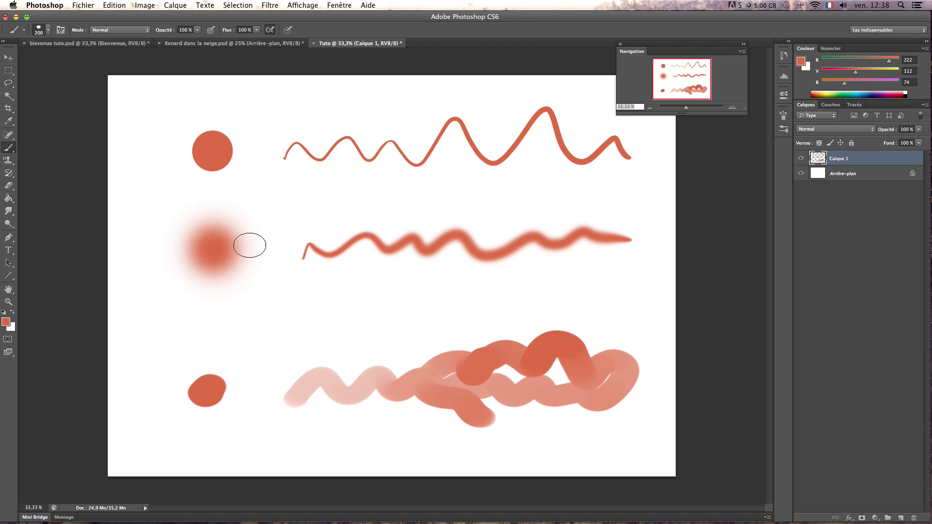
Add an oval dot and a curved translucent stroke along the page's left edge, and delete the Calque 1 layer
left_click(137, 254)
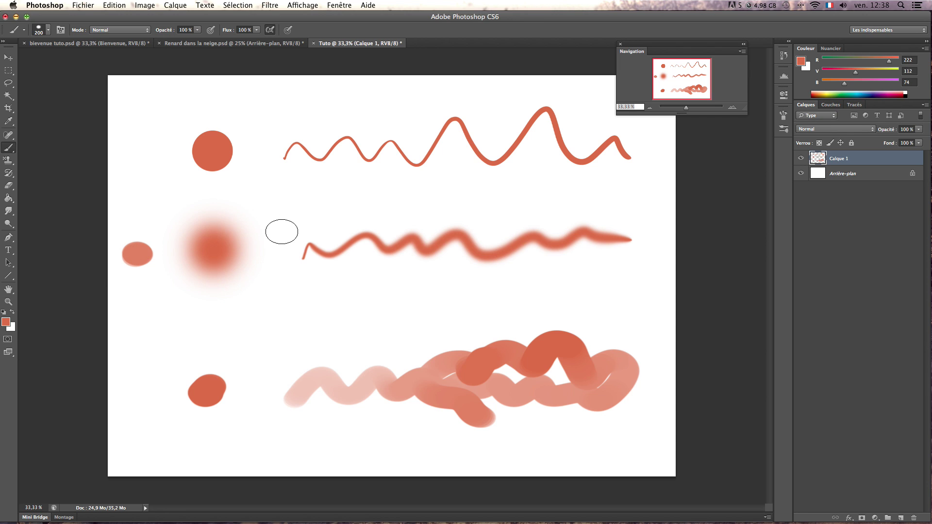
mouse_move(136, 369)
left_mouse_down()
mouse_move(143, 382)
mouse_move(125, 427)
left_mouse_up()
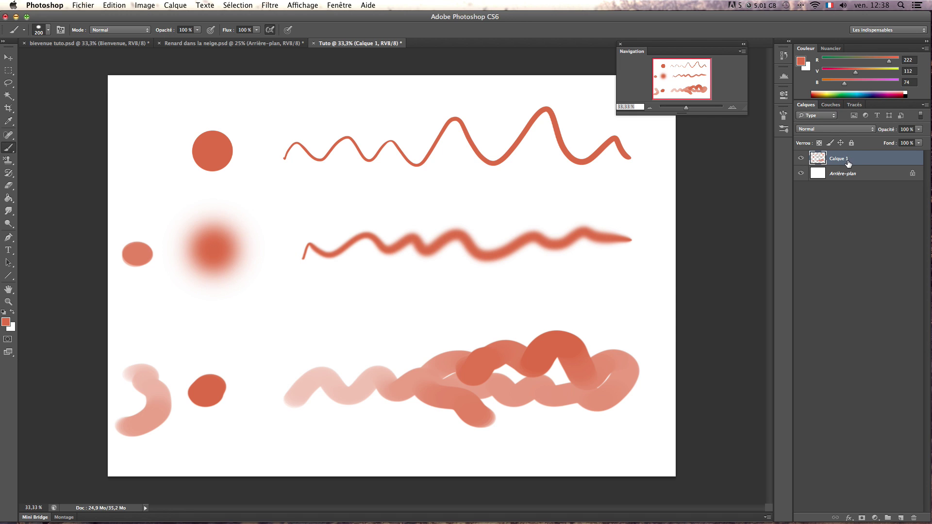
key("BackSpace")
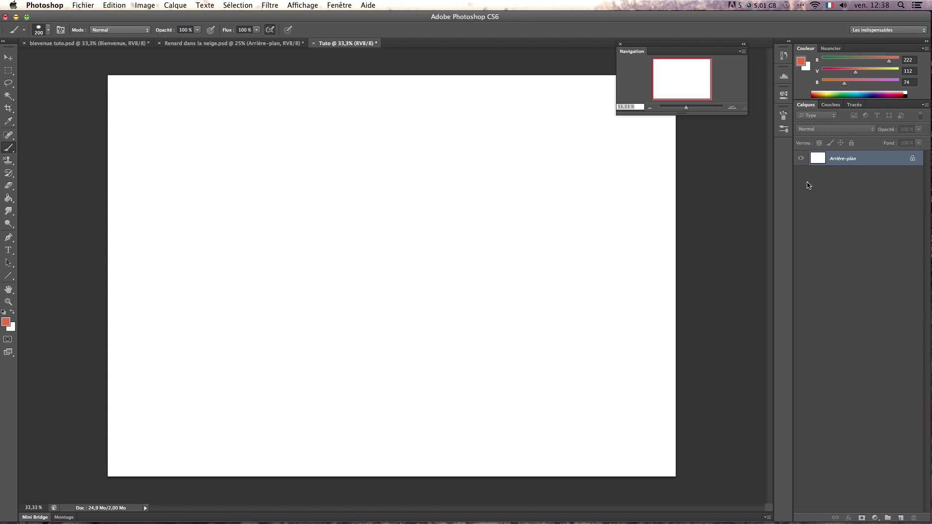
Switch to the Renard dans la neige.psd document and hide its LIGNE layer
left_click(259, 43)
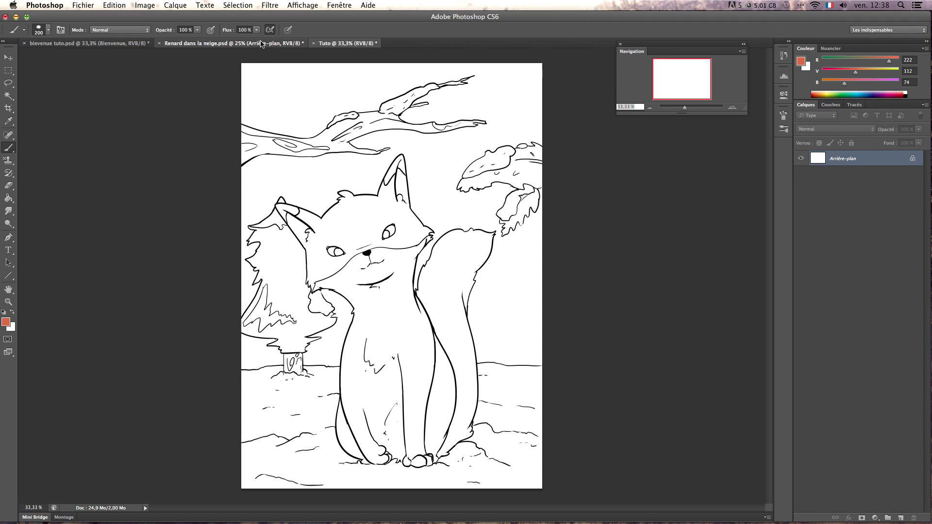
left_click(833, 164)
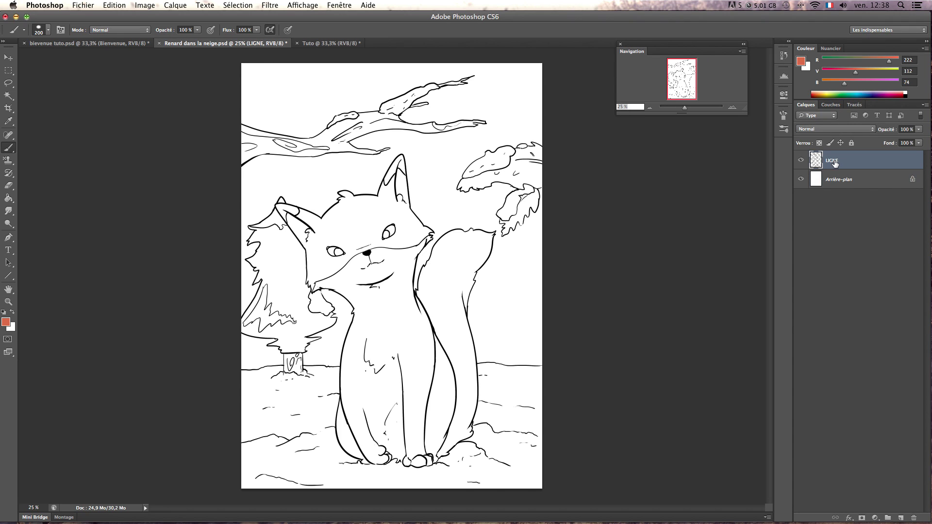
left_click(801, 161)
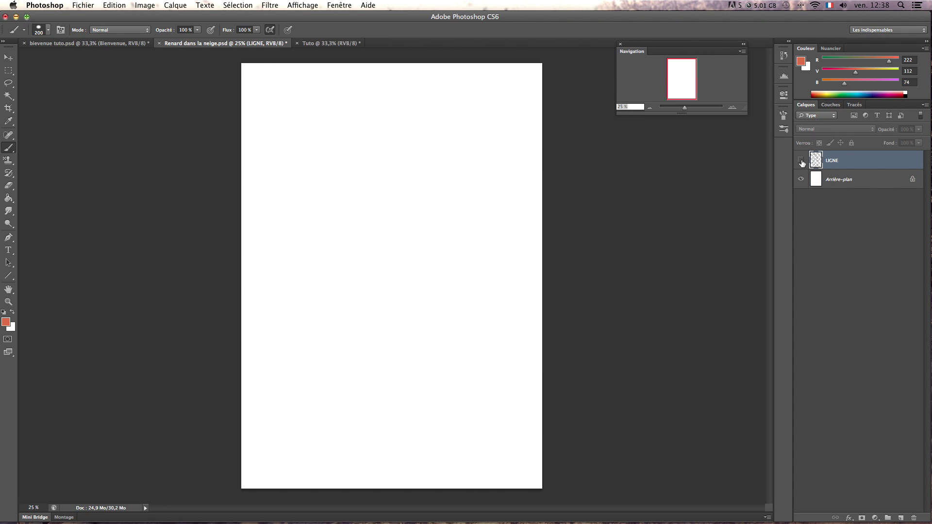
Show the LIGNE layer again and set the foreground colour to black (000000)
left_click(802, 161)
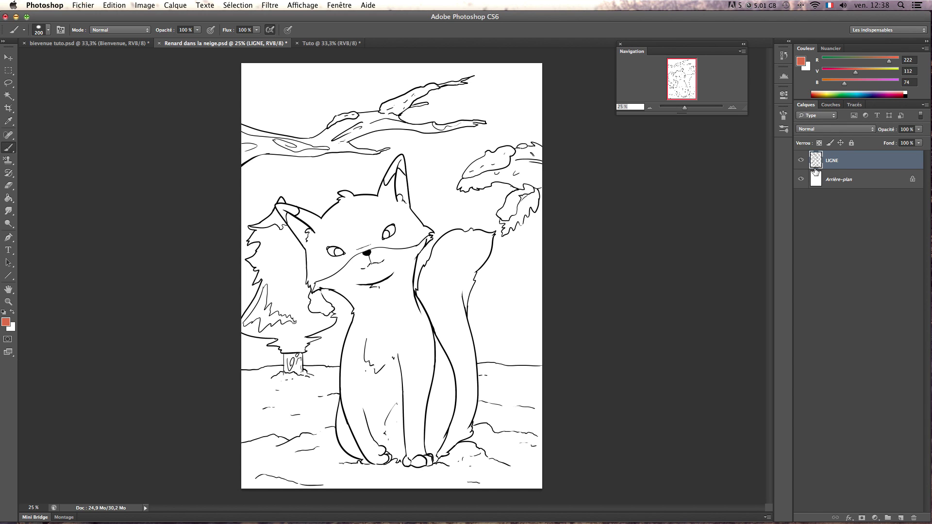
left_click(13, 312)
left_click(6, 321)
left_click(276, 271)
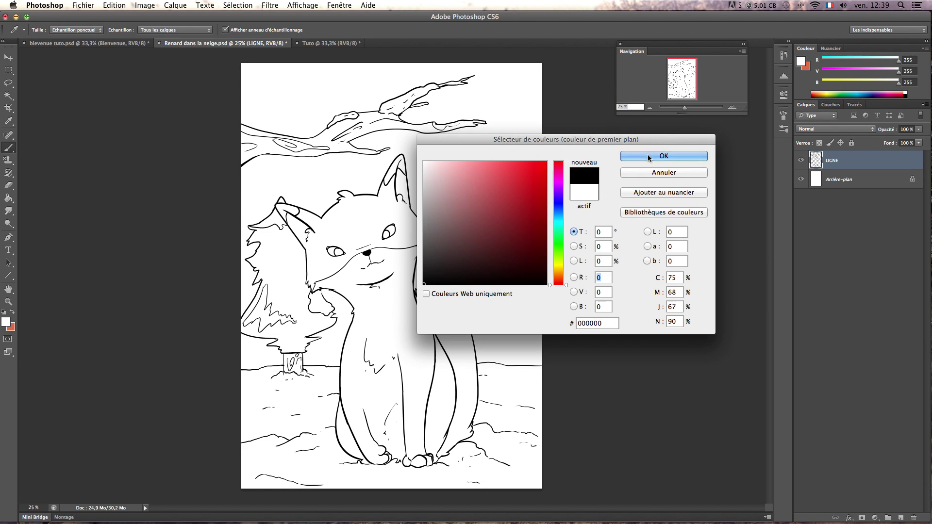
left_click(647, 156)
Reduce the brush size to 20 px and hide and show the LIGNE layer once
right_click(517, 283)
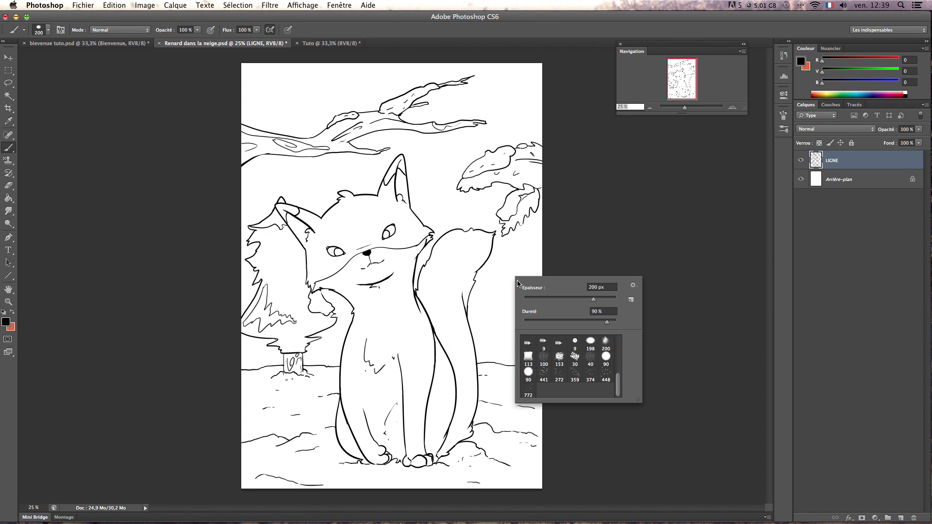
left_click(610, 366)
left_click(584, 119)
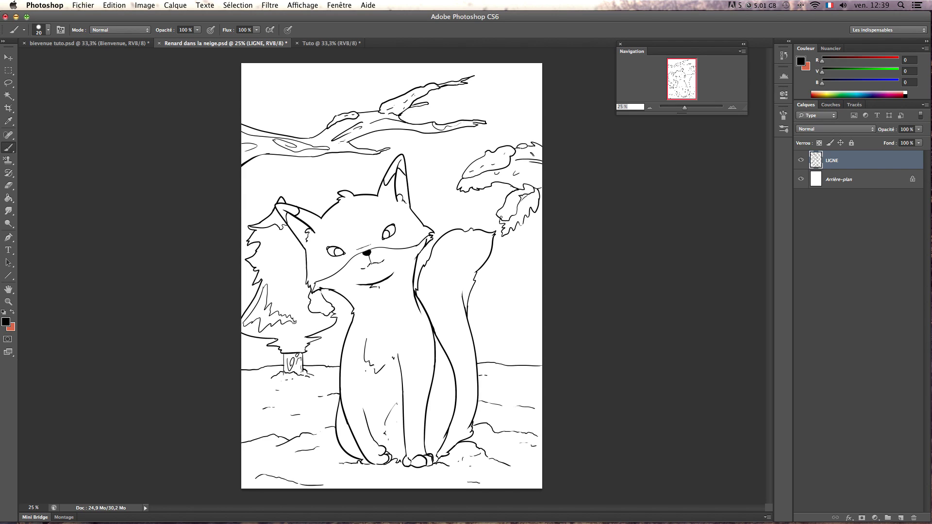
left_click(801, 159)
left_click(801, 160)
Add a new layer above LIGNE and outline a fir tree behind the fox's tail with the 15 px black brush
key("e")
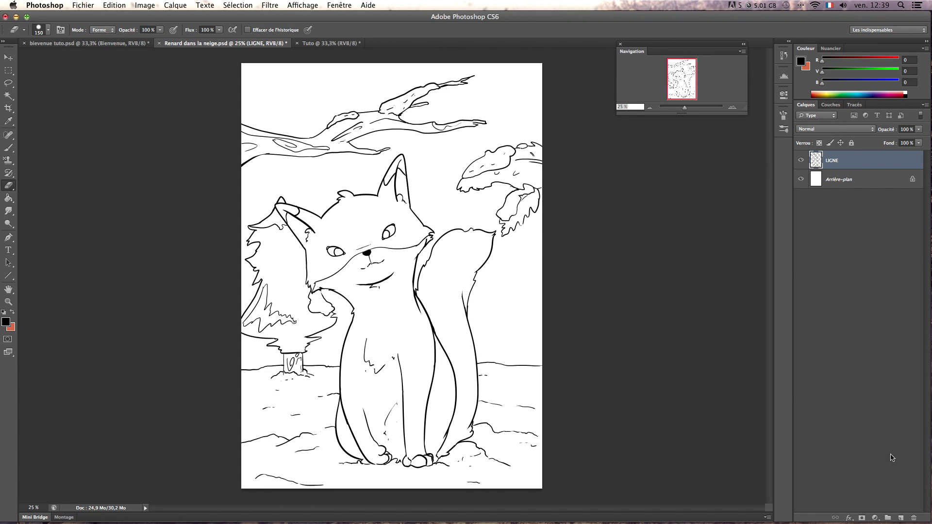
left_click(900, 518)
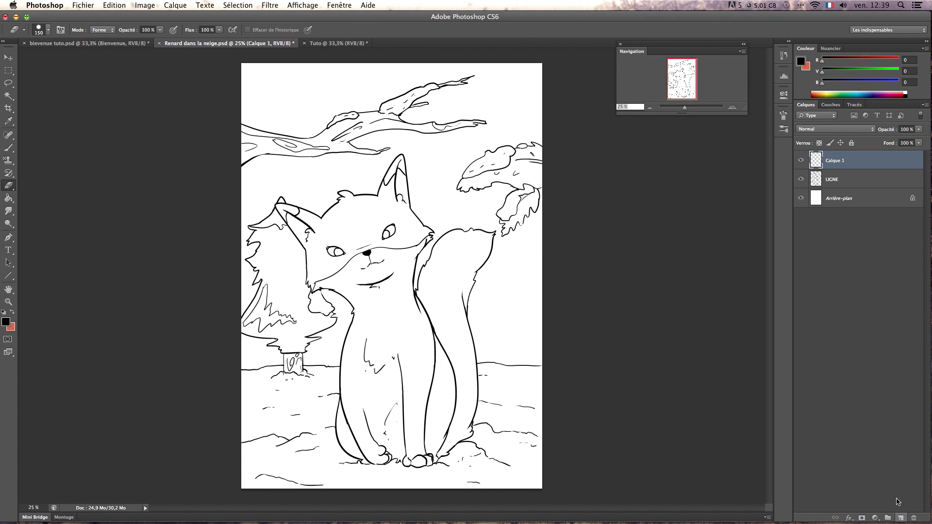
left_click(840, 180)
left_click(841, 163)
key("b")
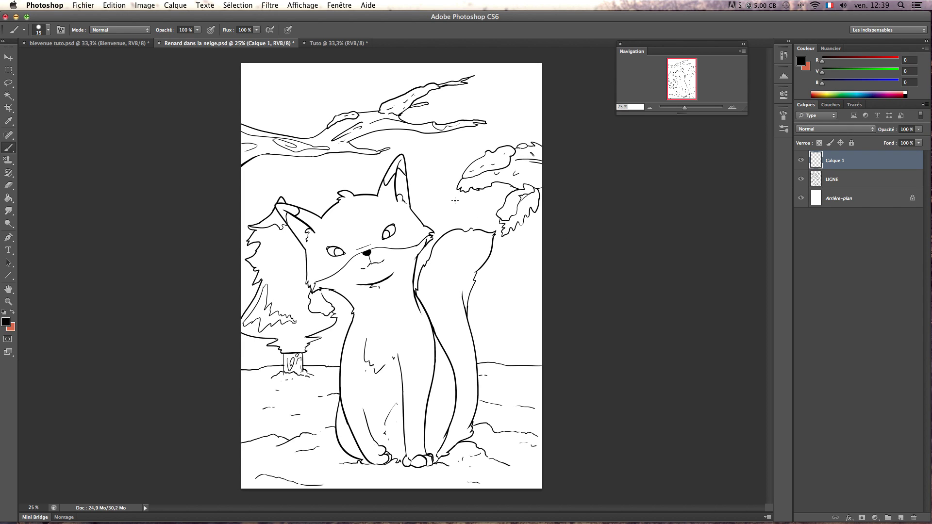
mouse_move(455, 199)
left_mouse_down()
mouse_move(383, 299)
mouse_move(428, 336)
mouse_move(450, 359)
left_mouse_up()
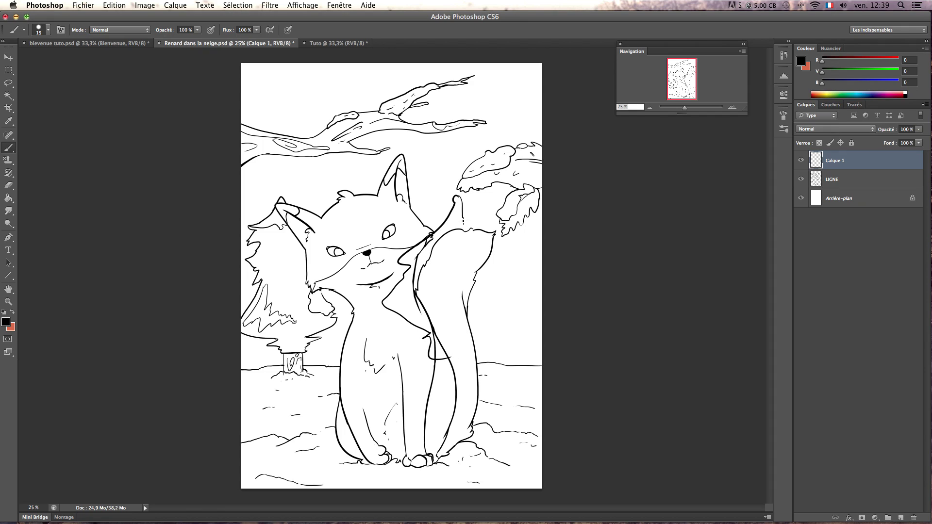
mouse_move(463, 221)
left_mouse_down()
mouse_move(521, 284)
mouse_move(495, 318)
mouse_move(416, 345)
mouse_move(450, 362)
left_mouse_up()
On the Calque 1 layer, erase the tree lines that overlap the fox's body and tail with the 150 px eraser
key("e")
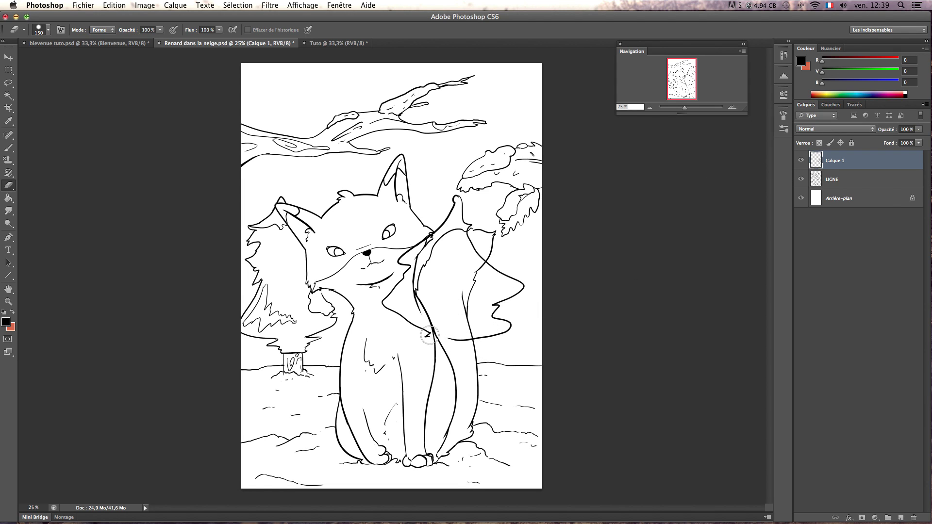
left_click_drag(429, 335, 427, 333)
left_click(833, 182)
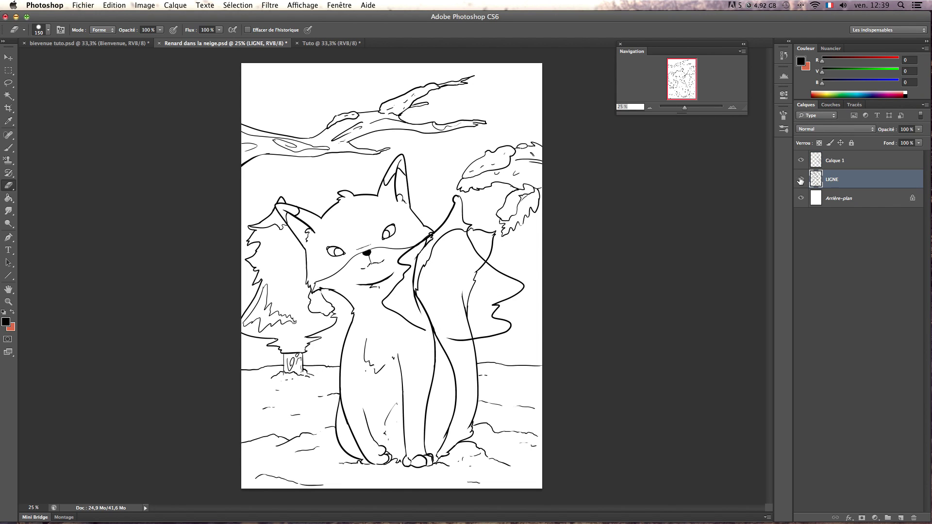
left_click(834, 161)
mouse_move(439, 316)
left_mouse_down()
mouse_move(427, 328)
mouse_move(402, 315)
mouse_move(410, 246)
mouse_move(420, 235)
mouse_move(402, 275)
mouse_move(425, 238)
mouse_move(471, 243)
mouse_move(483, 255)
left_mouse_up()
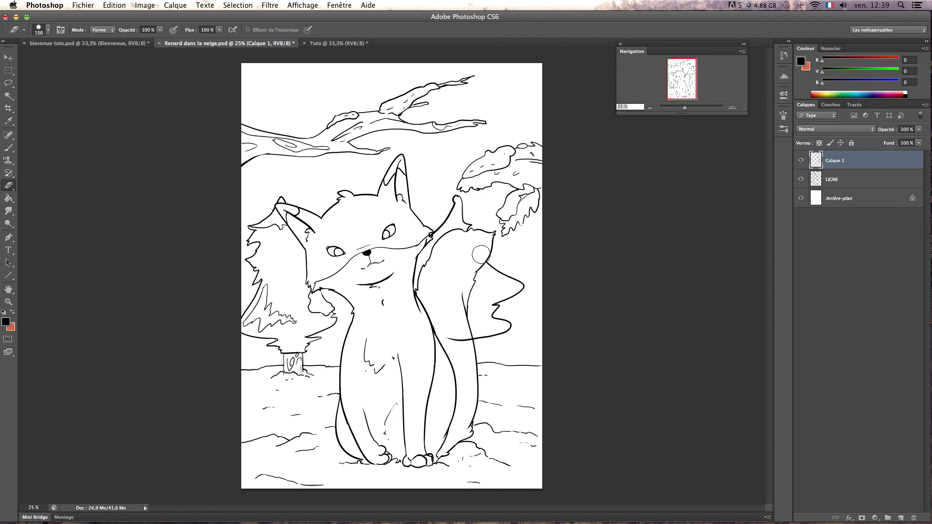
left_click_drag(453, 348, 461, 340)
Refine the tree behind the tail with foliage details, alternating between the brush and the eraser at 10 px
key("bracketleft")
key("bracketleft")
key("bracketleft")
key("bracketleft")
key("bracketleft")
key("bracketleft")
key("b")
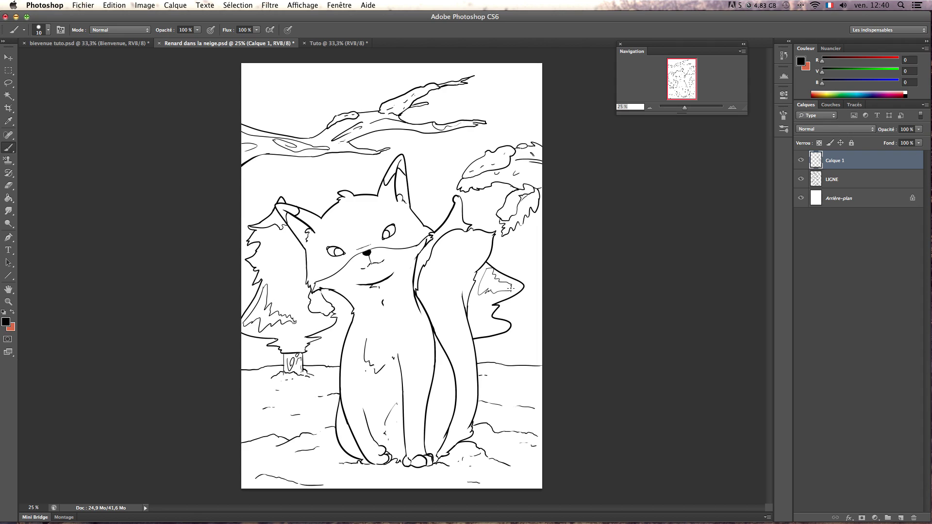
key("e")
key("b")
key("e")
key("b")
key("e")
key("b")
key("e")
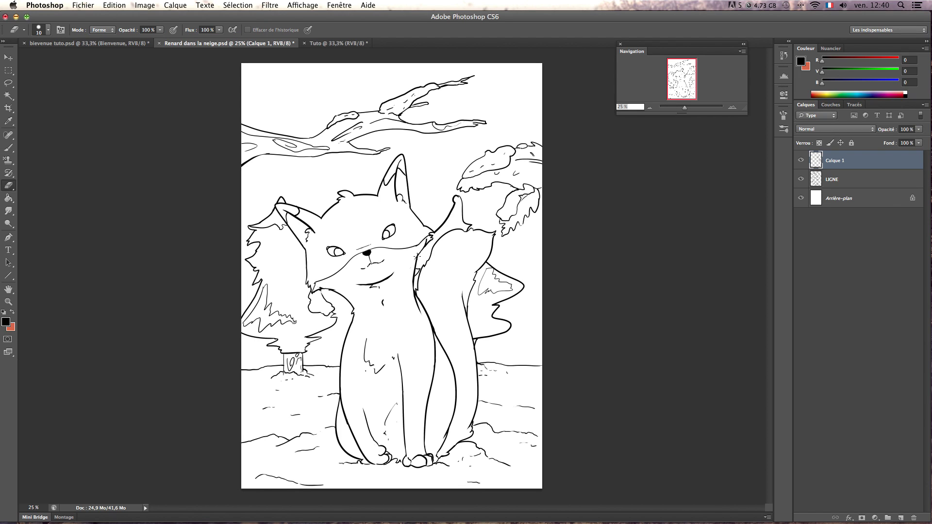
Select the Calque 1 and LIGNE layers together and merge them into one layer
left_click(832, 180)
left_click(838, 163)
left_click(833, 181)
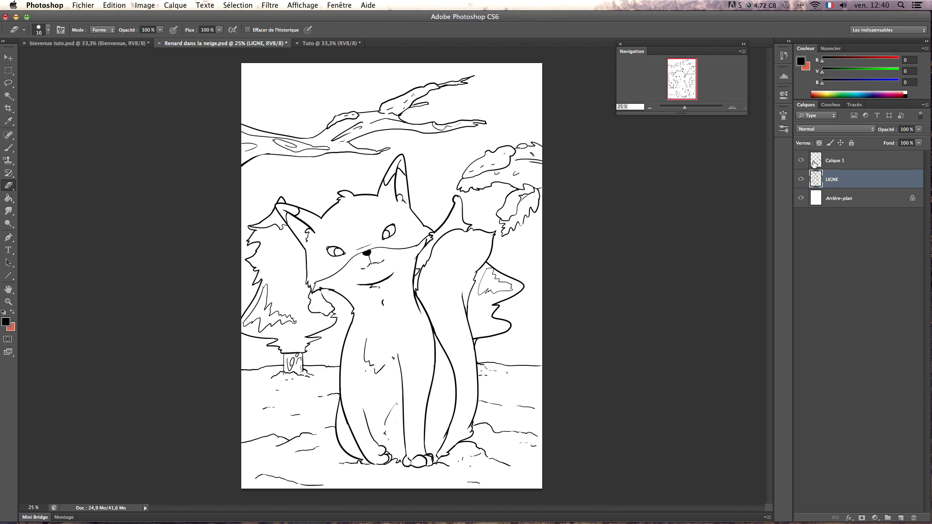
left_click(838, 163)
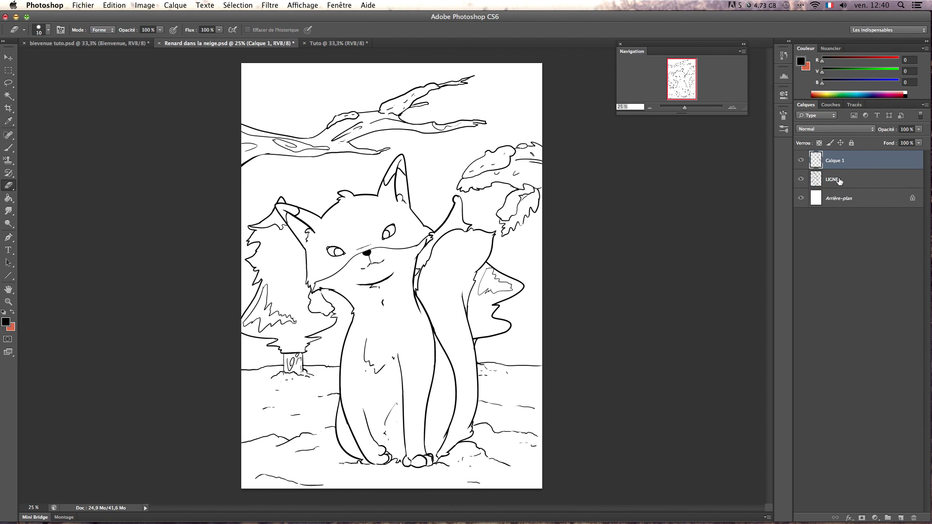
left_click(841, 181)
left_click(845, 162)
left_click(836, 182, "shift")
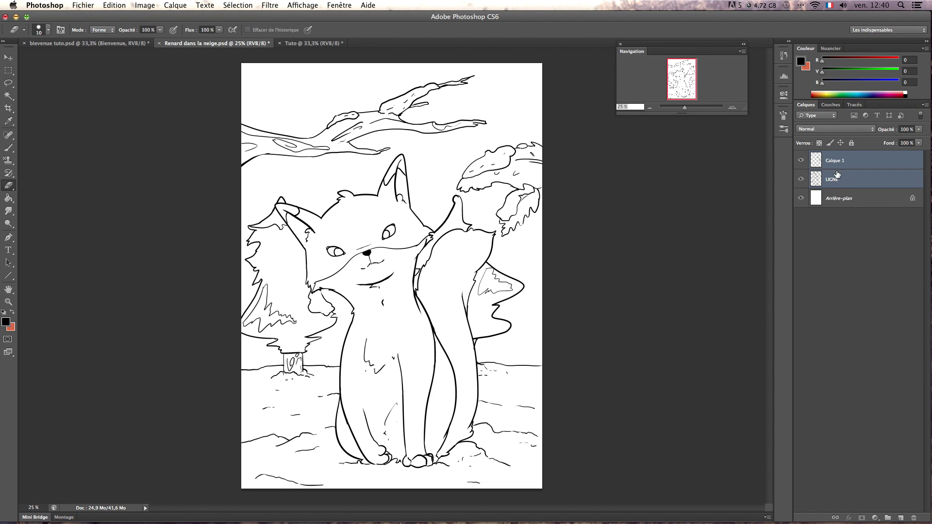
right_click(838, 179)
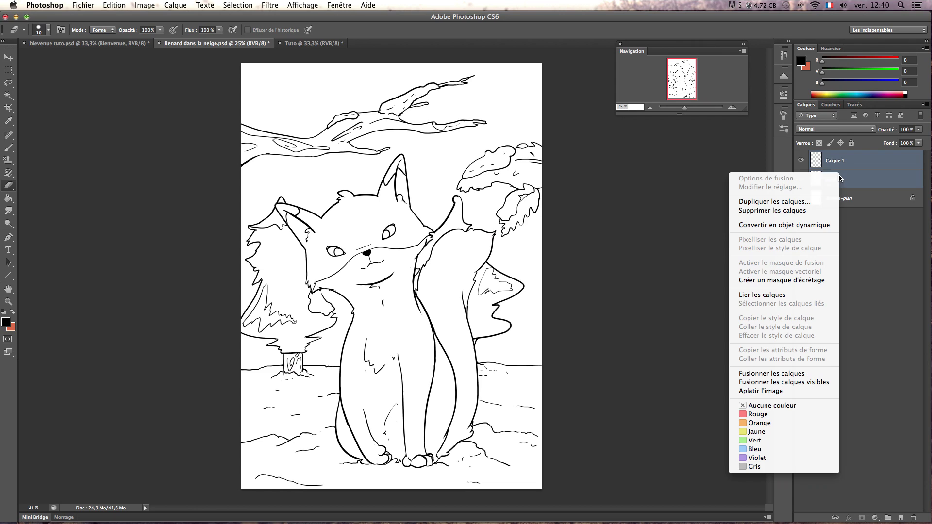
left_click(818, 374)
Toggle the merged layer's visibility to check the combined drawing and rename the layer Ligne
left_click(801, 160)
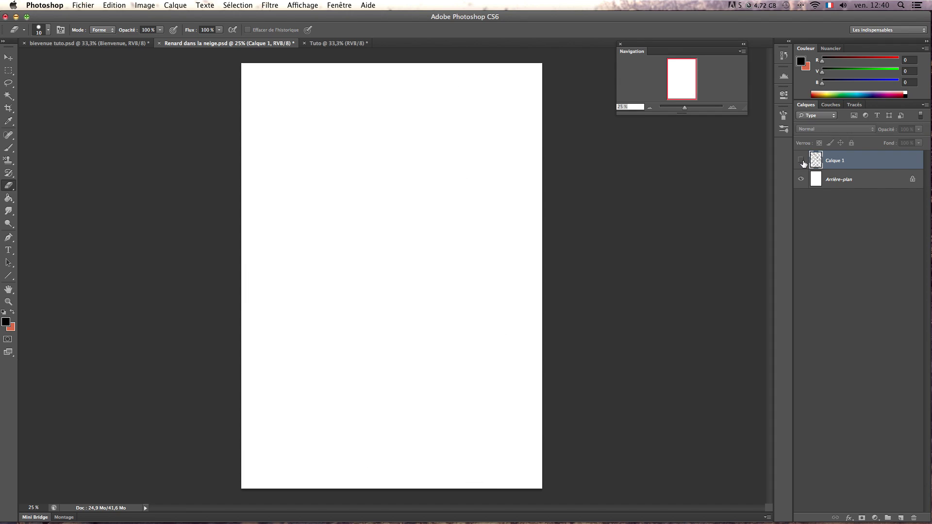
left_click(801, 161)
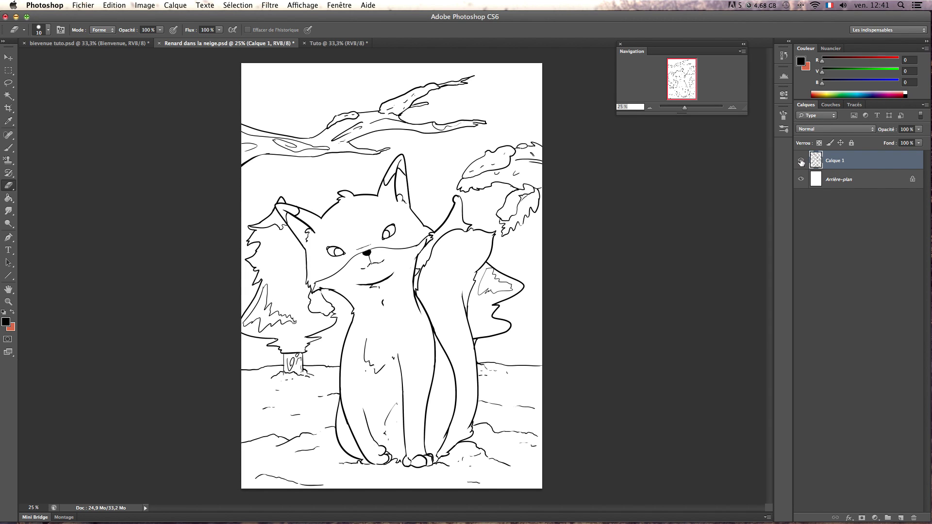
left_click(800, 161)
left_click(801, 161)
double_click(836, 160)
type("Ligne")
key("Return")
left_click(800, 160)
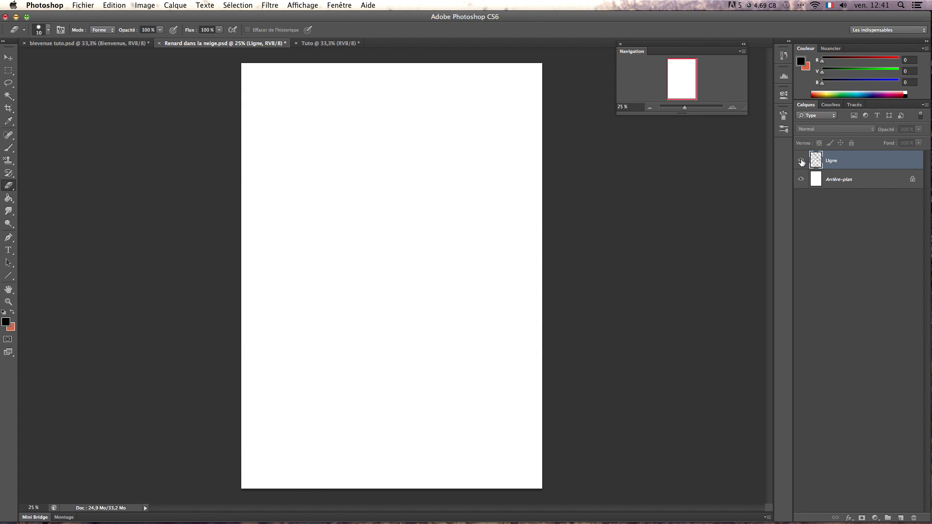
left_click(800, 160)
Add a new layer directly above Arrière-plan and set the Brush tool's foreground colour to orange
left_click(845, 175)
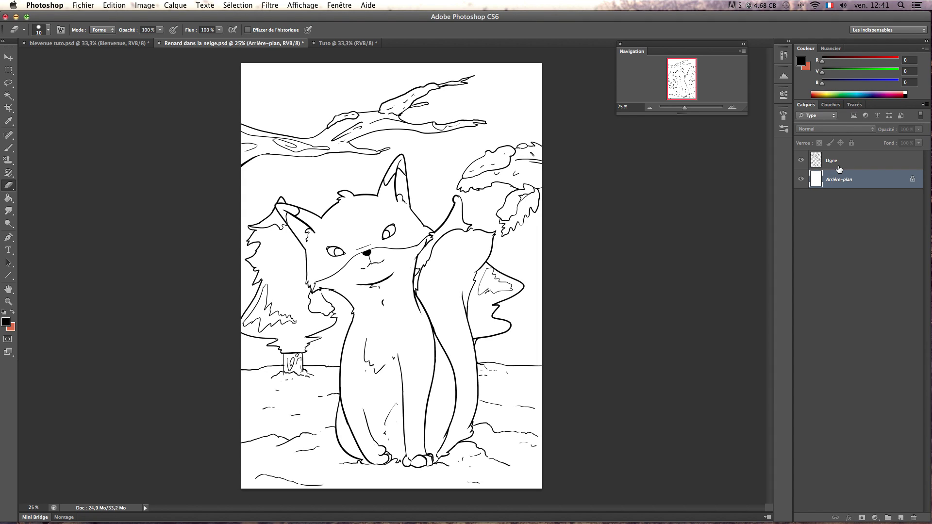
left_click(900, 518)
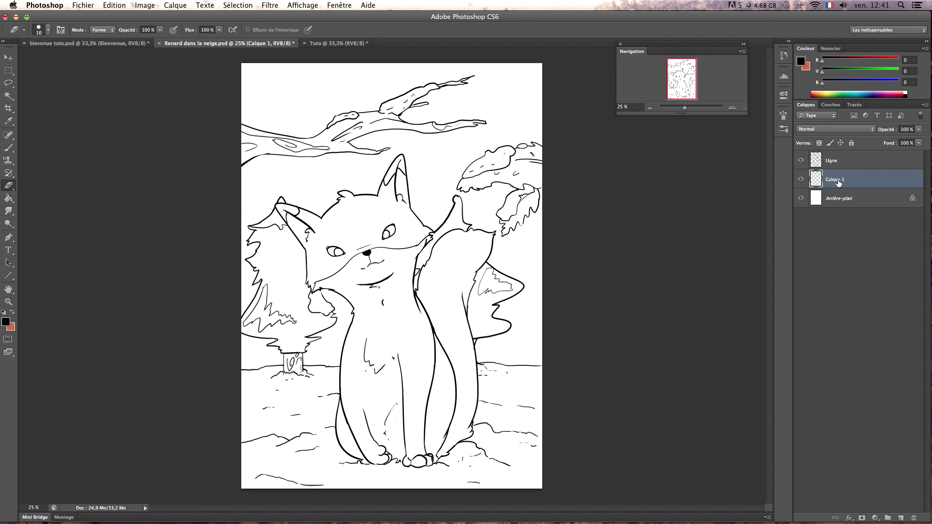
left_click(8, 148)
left_click(12, 313)
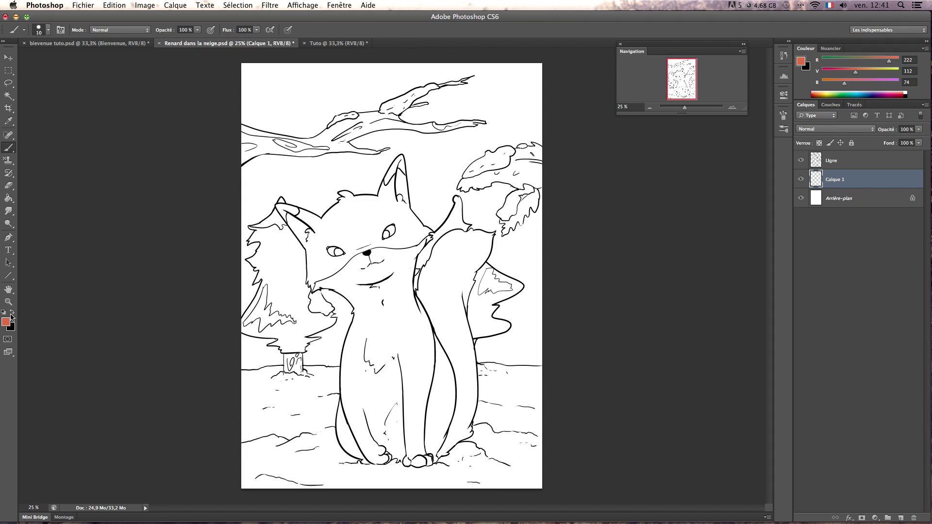
left_click(13, 313)
left_click(12, 313)
left_click(11, 313)
Move the Calque 1 layer above the Ligne layer and keep it selected for painting
left_click_drag(836, 181, 841, 160)
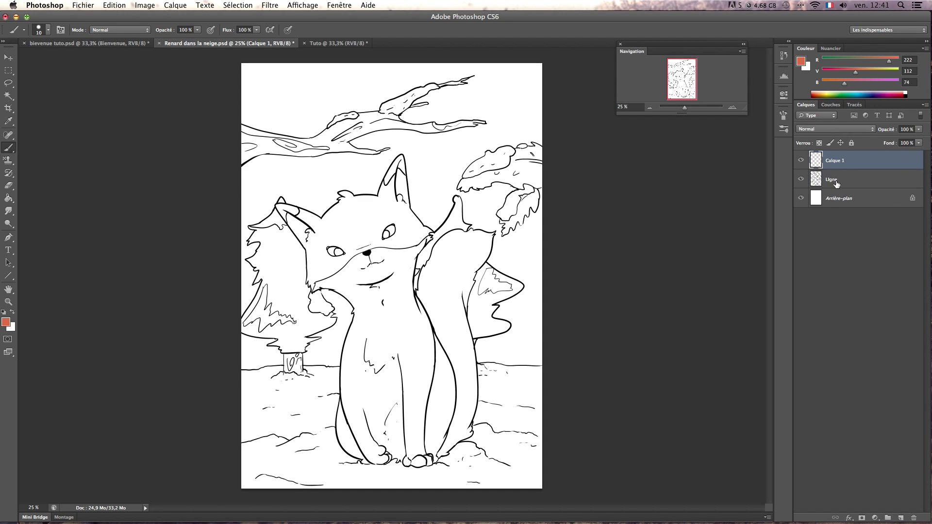
left_click(836, 182)
left_click(839, 168)
left_click(833, 181)
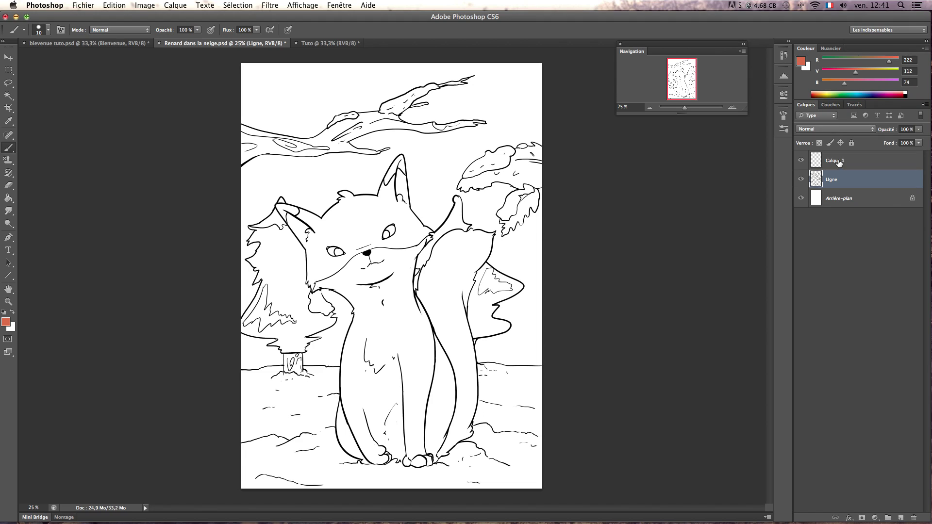
left_click(839, 165)
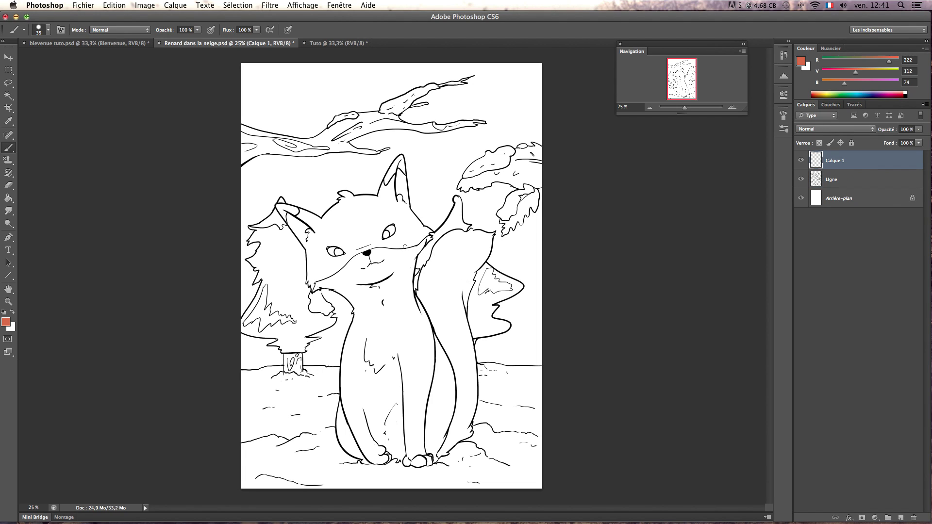
Enlarge the brush to 125 px and paint a long diagonal orange stroke across the fox
key("bracketright")
key("bracketright")
key("bracketright")
left_click_drag(457, 151, 326, 417)
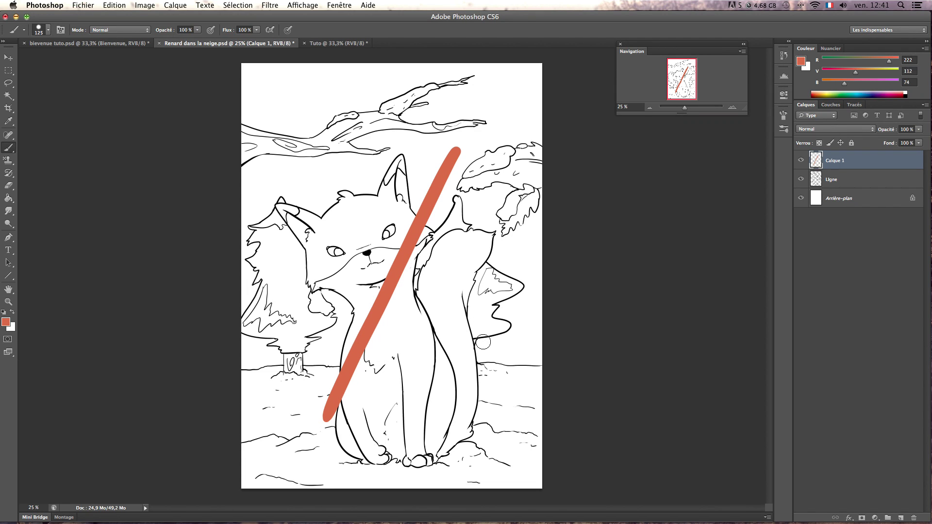
Add a new layer above Calque 1 and set the foreground colour to purple (704ade)
left_click(838, 181)
left_click(841, 164)
left_click(900, 513)
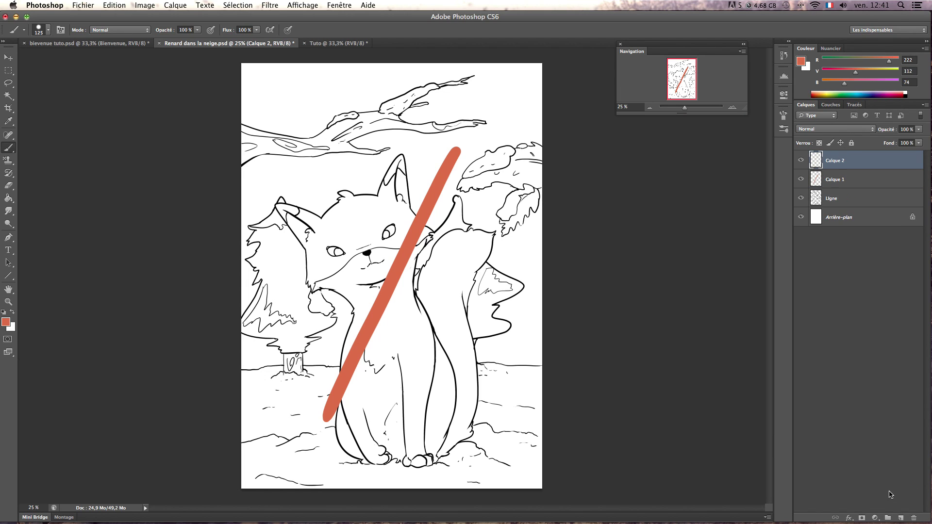
left_click(6, 322)
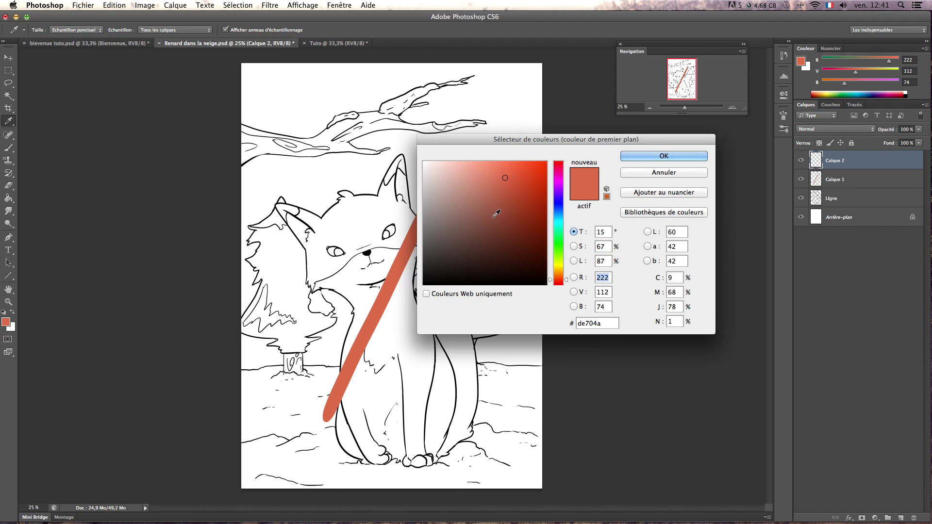
left_click_drag(558, 206, 558, 199)
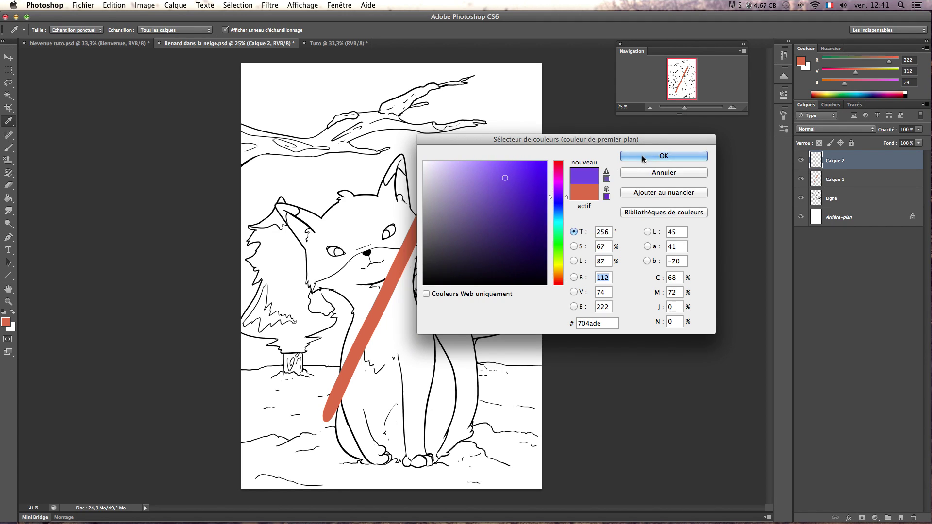
left_click(635, 156)
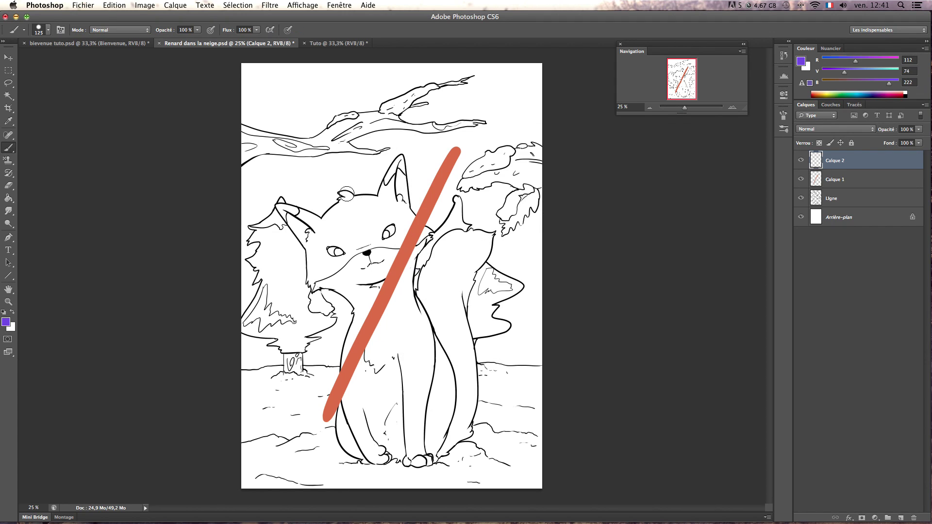
Paint a purple diagonal stroke crossing the orange one on the Calque 2 layer, and delete that layer
left_click_drag(343, 175, 444, 365)
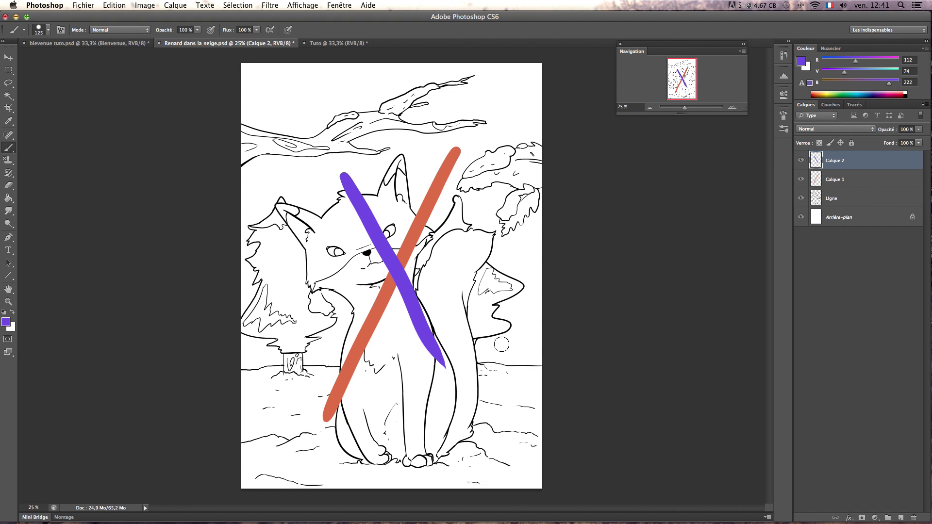
key("BackSpace")
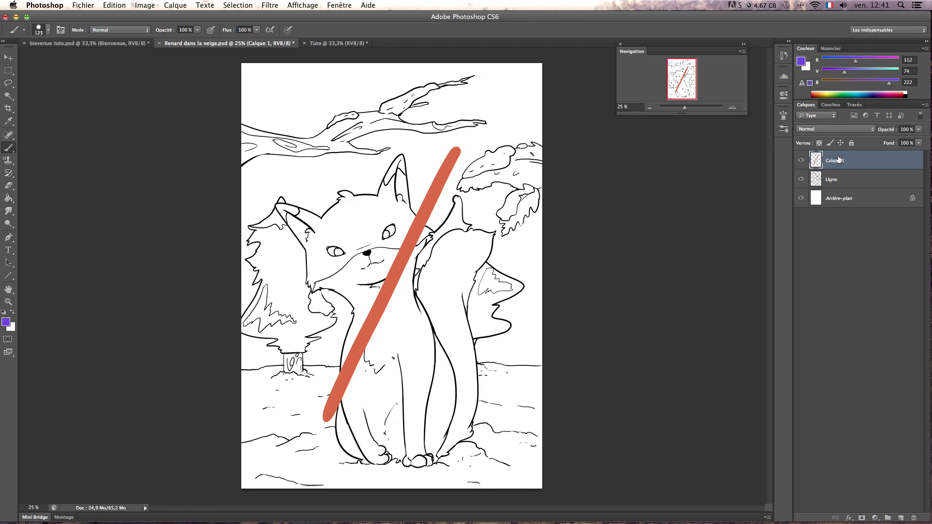
Rename the Calque 1 layer Orange, move it below the Ligne layer and select Ligne
left_click(835, 179)
left_click(839, 168)
double_click(837, 160)
type("Orange")
key("Return")
left_click_drag(841, 166, 844, 186)
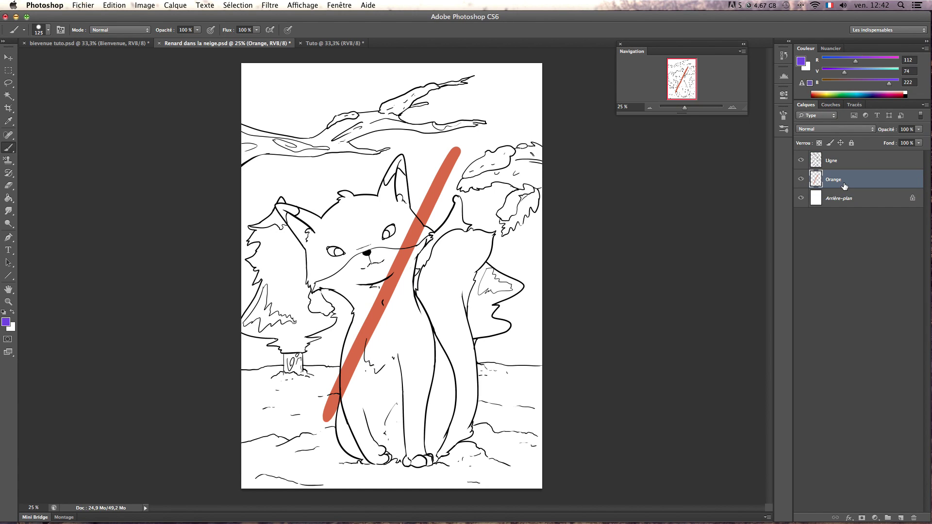
left_click(829, 165)
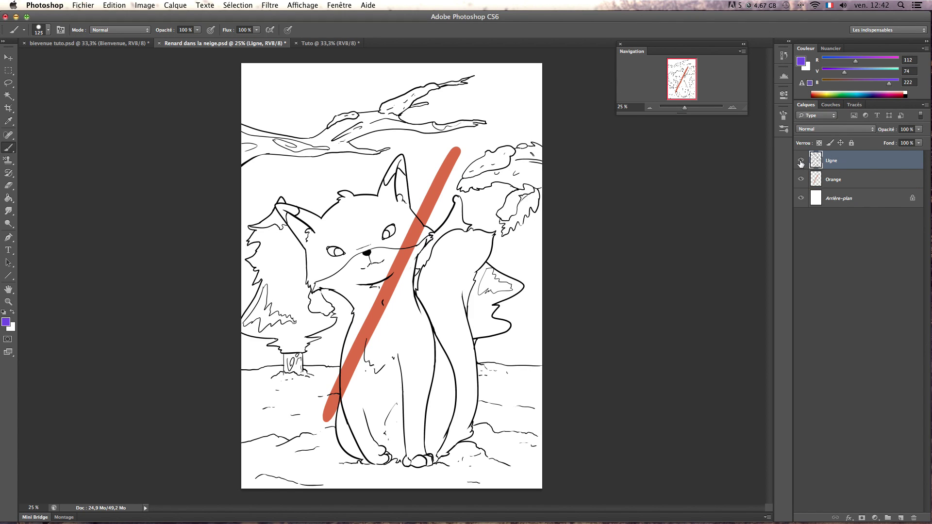
Select the Orange layer, enlarge the eraser to 300 px and erase the upper part of the diagonal orange stroke
left_click(837, 182)
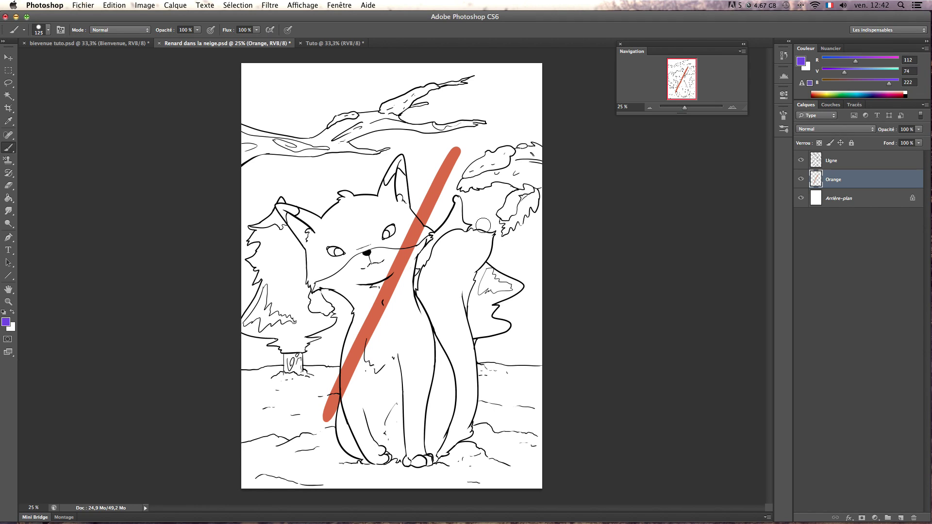
key("e")
key("bracketright")
key("bracketright")
key("bracketright")
key("bracketright")
key("bracketright")
key("bracketright")
key("bracketright")
key("bracketright")
key("bracketright")
key("bracketright")
key("bracketright")
key("bracketright")
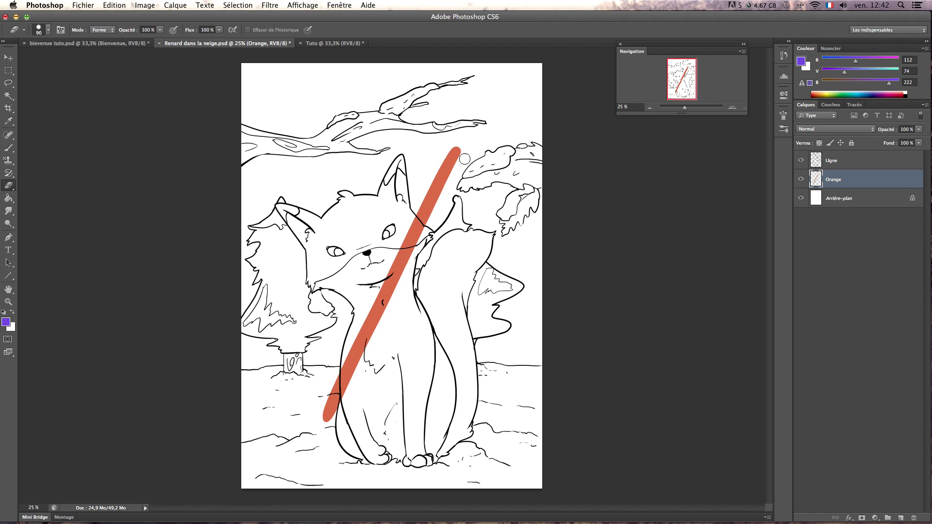
mouse_move(460, 147)
left_mouse_down()
mouse_move(390, 263)
mouse_move(394, 298)
left_mouse_up()
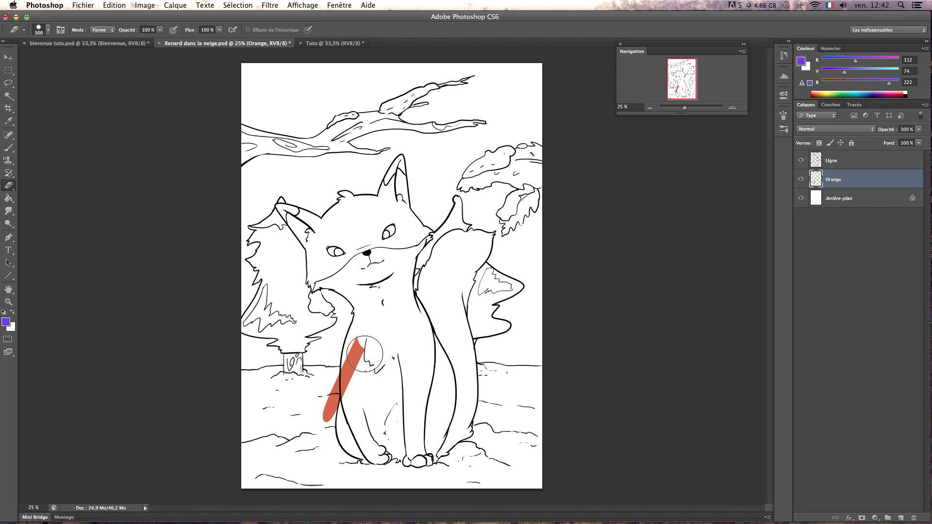
Sample the orange (RGB 222, 112, 74) from the remaining piece of the stroke and erase that piece
key("b")
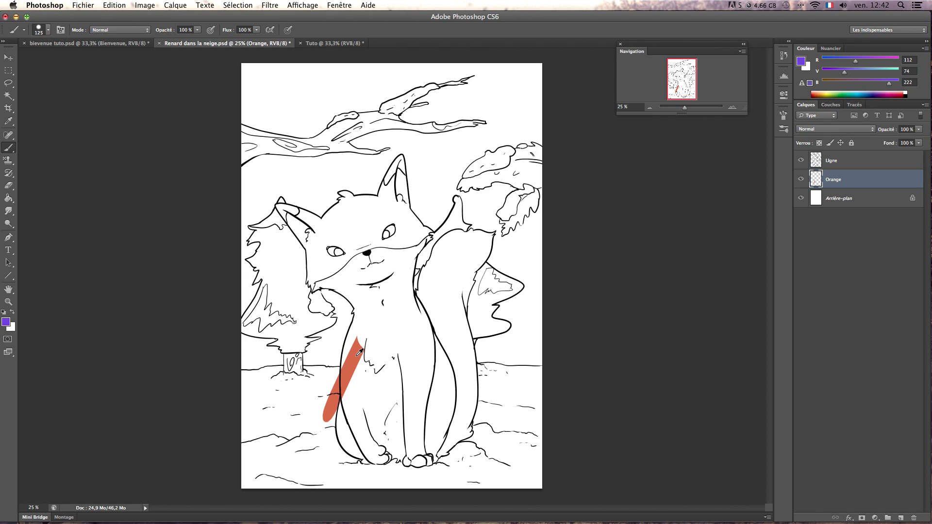
left_click(357, 353, "alt")
key("e")
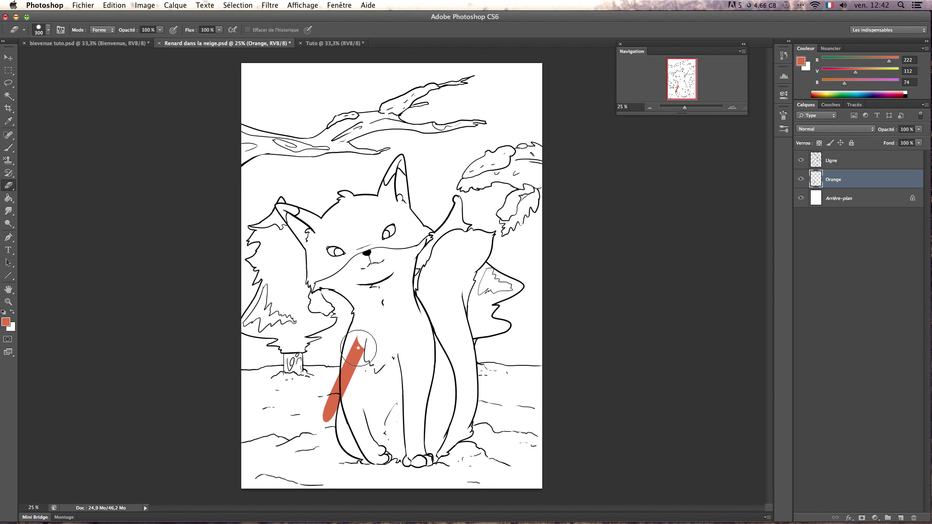
left_click_drag(354, 354, 331, 413)
Paint orange patches over both of the fox's eyes on the Orange layer and erase them
key("b")
mouse_move(328, 240)
left_mouse_down()
mouse_move(350, 235)
mouse_move(391, 231)
left_mouse_up()
left_click(382, 233)
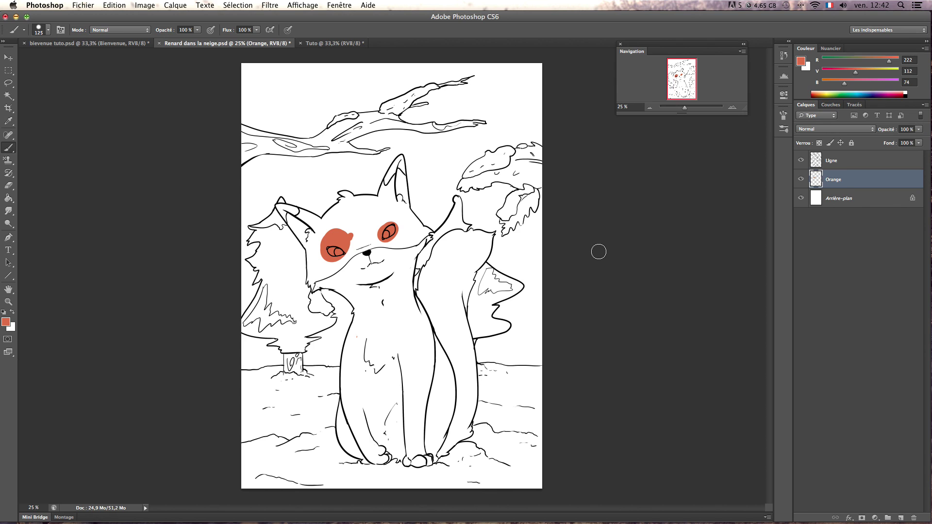
left_click(9, 185)
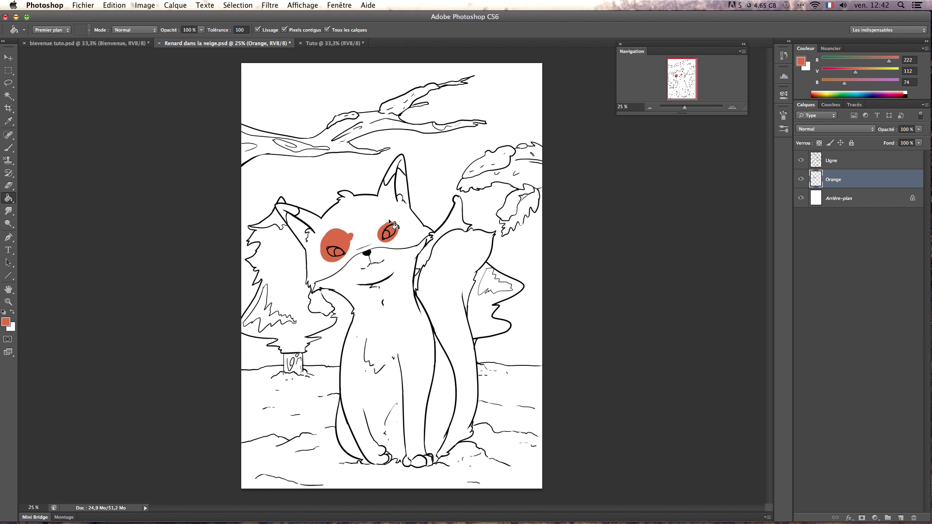
mouse_move(387, 230)
left_mouse_down()
mouse_move(329, 252)
mouse_move(349, 242)
left_mouse_up()
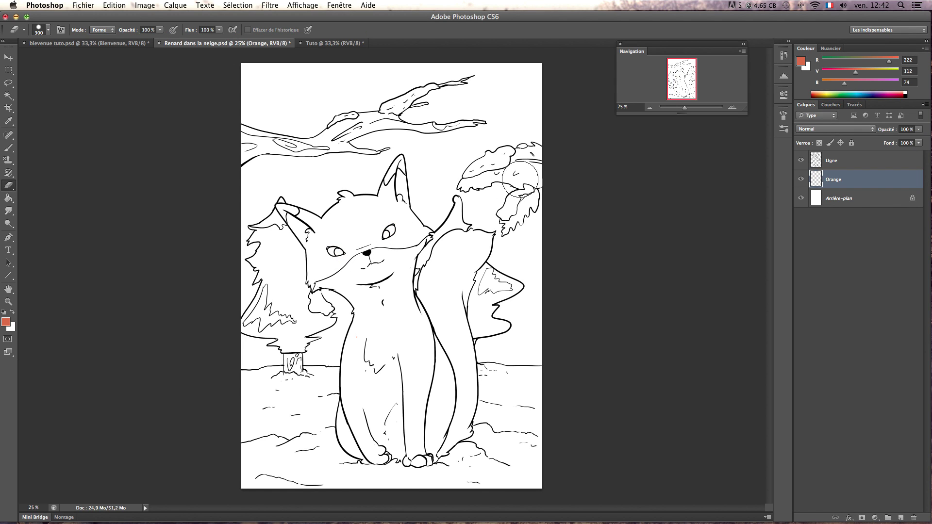
Reduce the brush to 40 px and draw an orange loop around the snow clump at the drawing's upper right on the Orange layer
left_click(731, 107)
left_click(732, 107)
left_click_drag(682, 79, 684, 67)
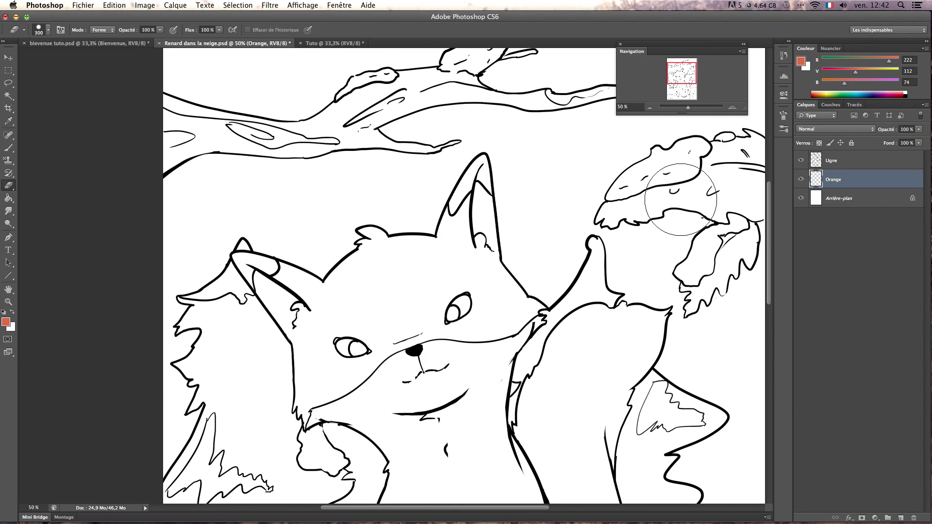
key("b")
left_click(833, 162)
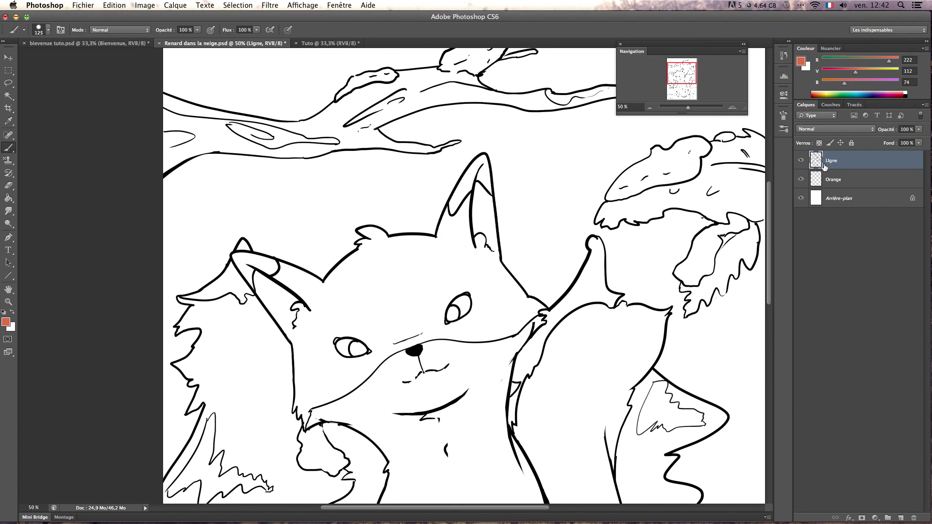
left_click(837, 181)
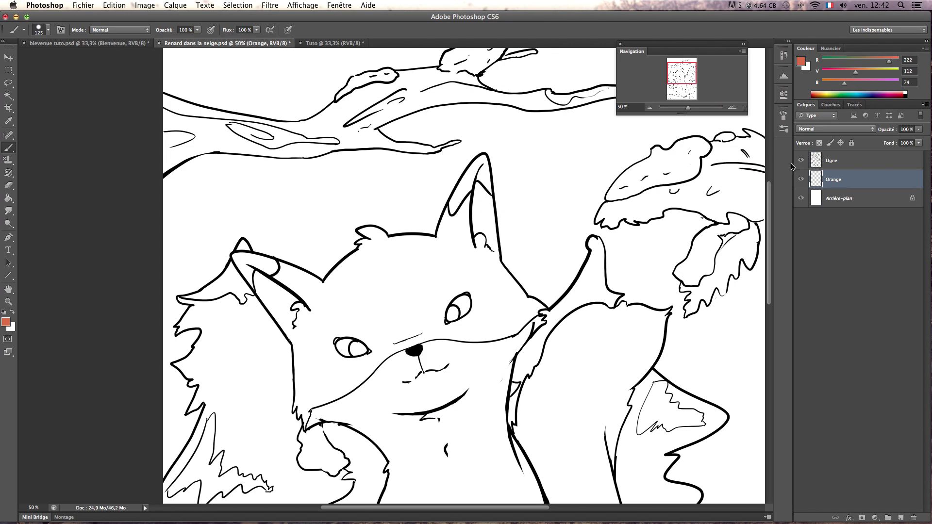
key("bracketleft")
key("bracketleft")
key("bracketleft")
key("bracketleft")
key("bracketleft")
key("bracketleft")
key("bracketleft")
mouse_move(629, 150)
left_mouse_down()
mouse_move(599, 174)
mouse_move(626, 222)
mouse_move(717, 171)
mouse_move(712, 130)
mouse_move(652, 134)
mouse_move(629, 149)
left_mouse_up()
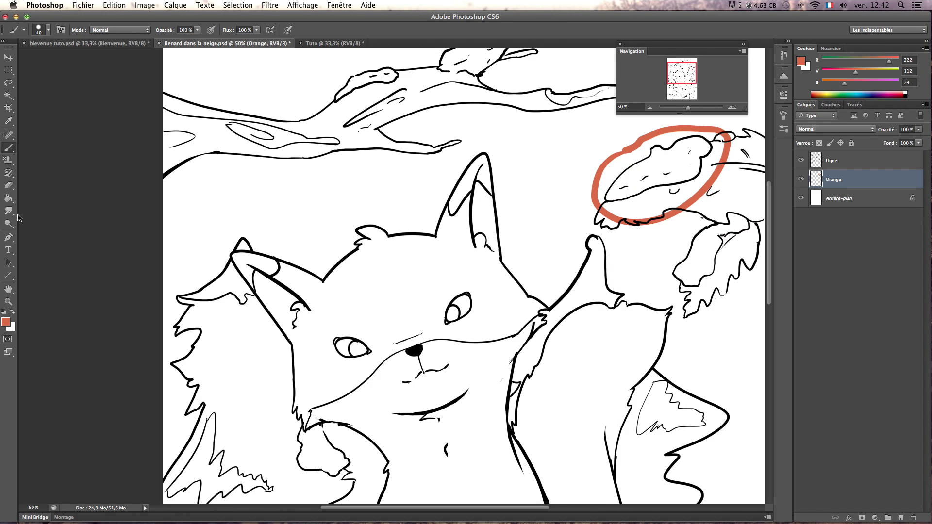
Fill the snow clump inside the loop and the upper part of the fox's head with orange using the Paint Bucket
left_click(9, 198)
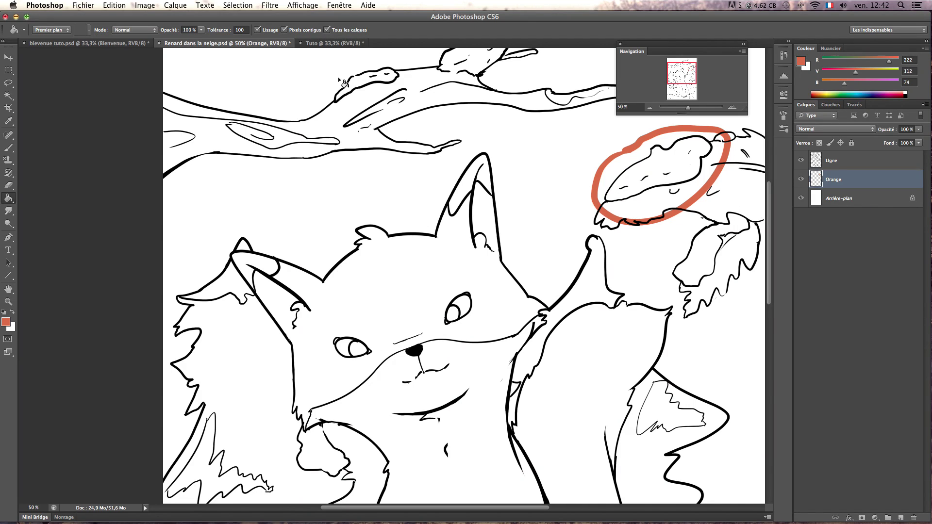
left_click(684, 158)
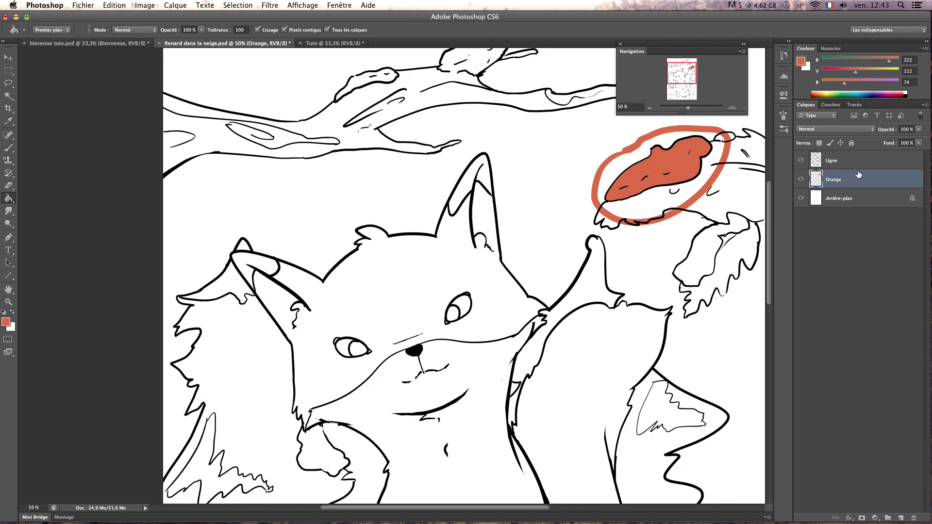
key("e")
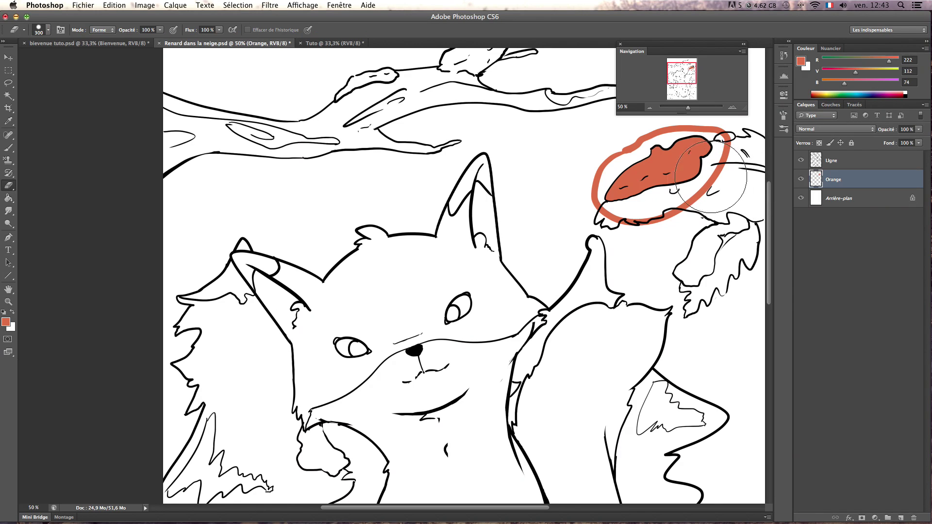
key("g")
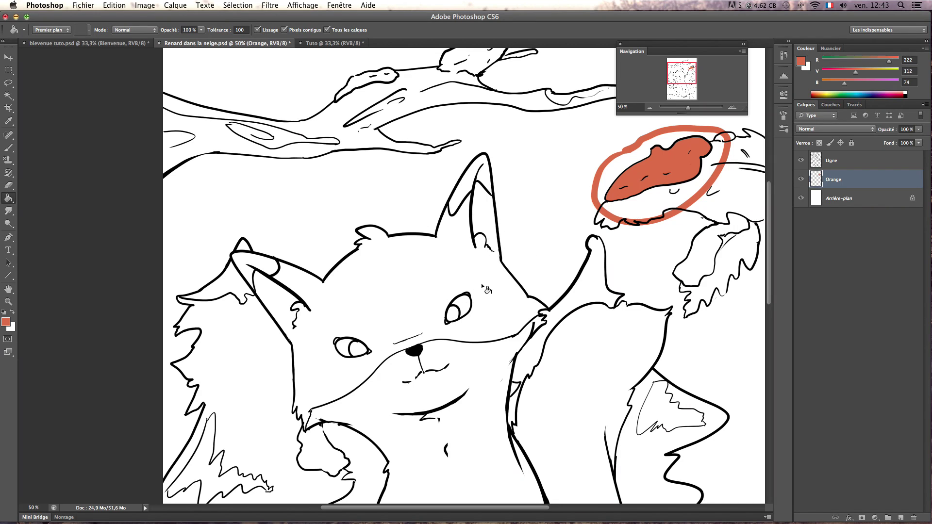
left_click(485, 289)
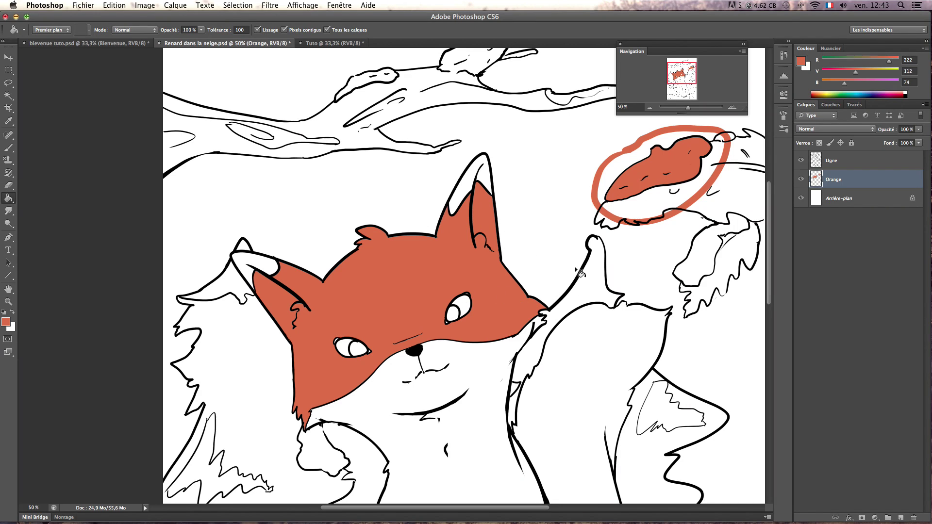
Examine up close how the orange fill meets the line art around the fox's head, eyes and ears
left_click(731, 107)
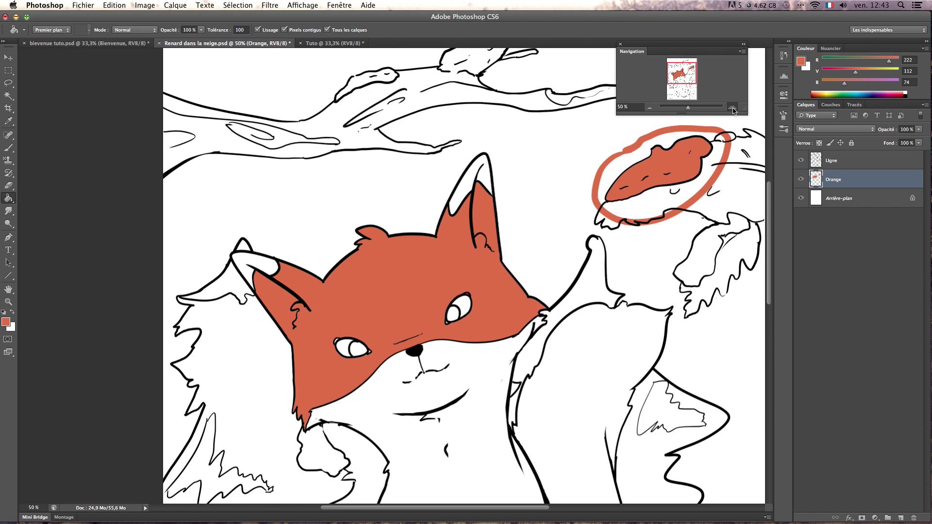
left_click(731, 107)
left_click(731, 106)
left_click(649, 107)
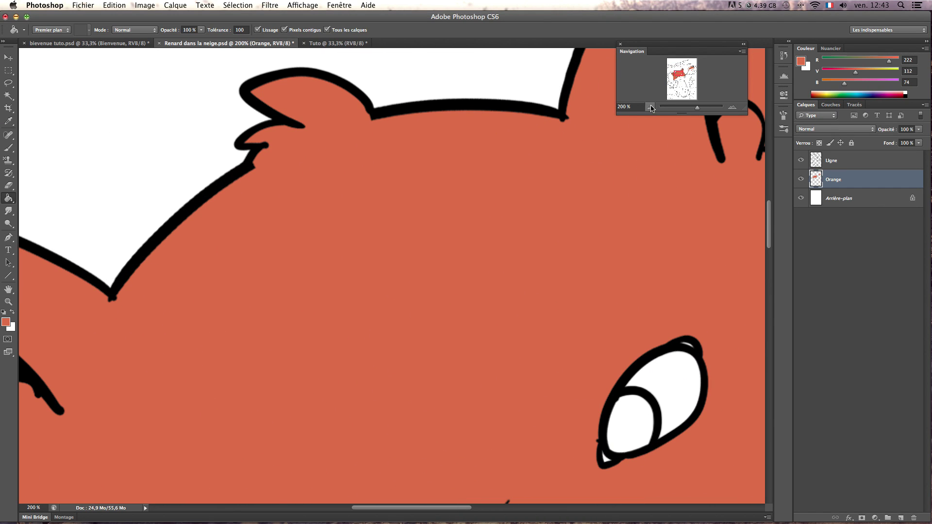
left_click_drag(677, 71, 648, 96)
left_click(732, 107)
left_click(732, 107)
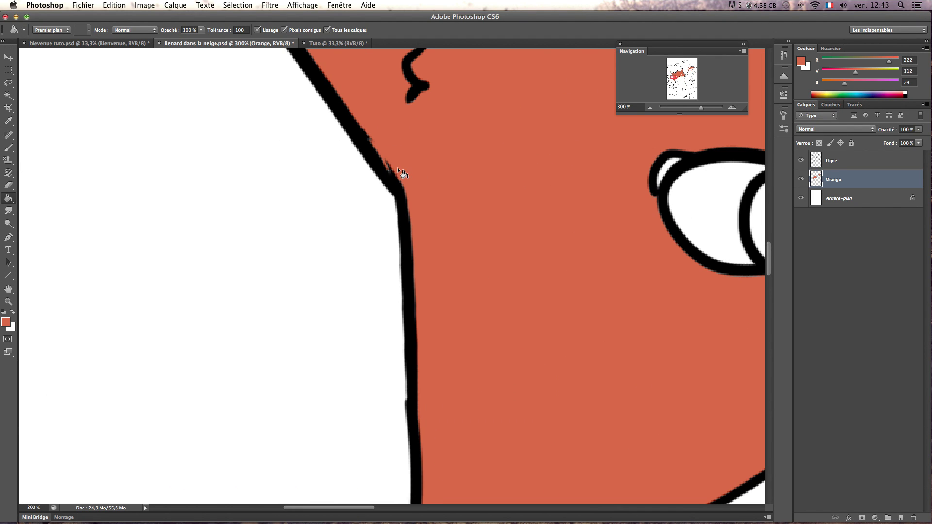
key("b")
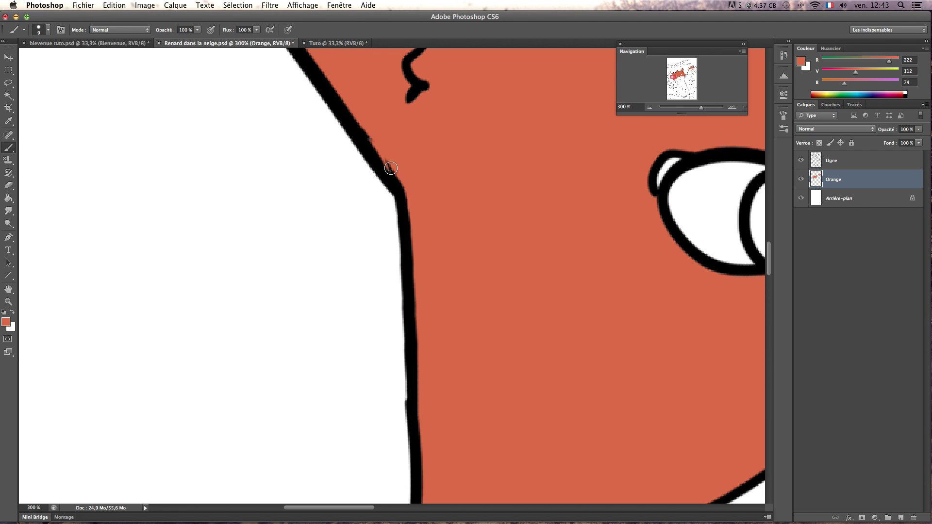
key("bracketleft")
left_click(650, 107)
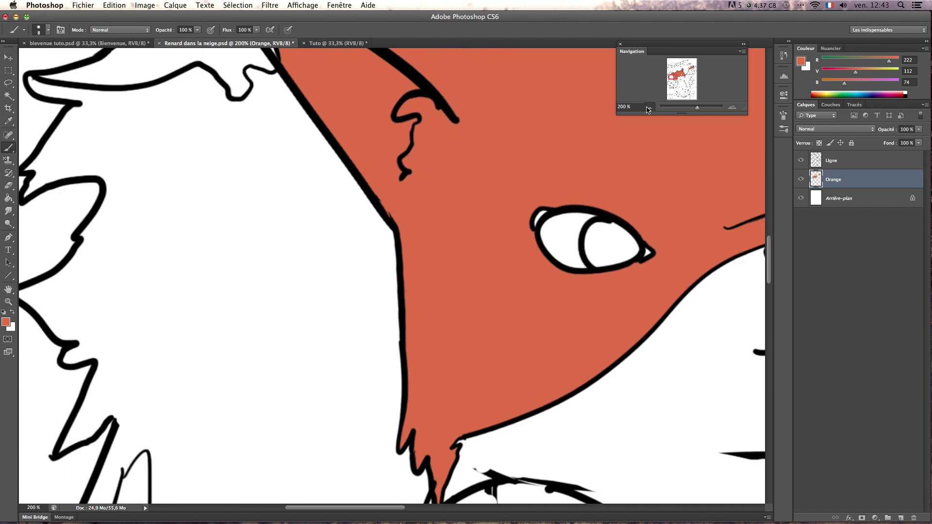
left_click(649, 107)
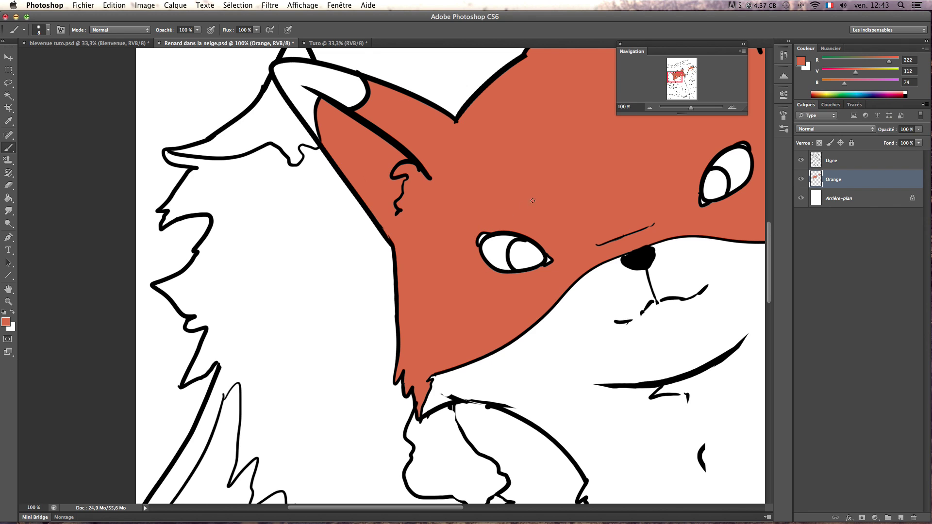
left_click(732, 106)
left_click_drag(673, 77, 683, 72)
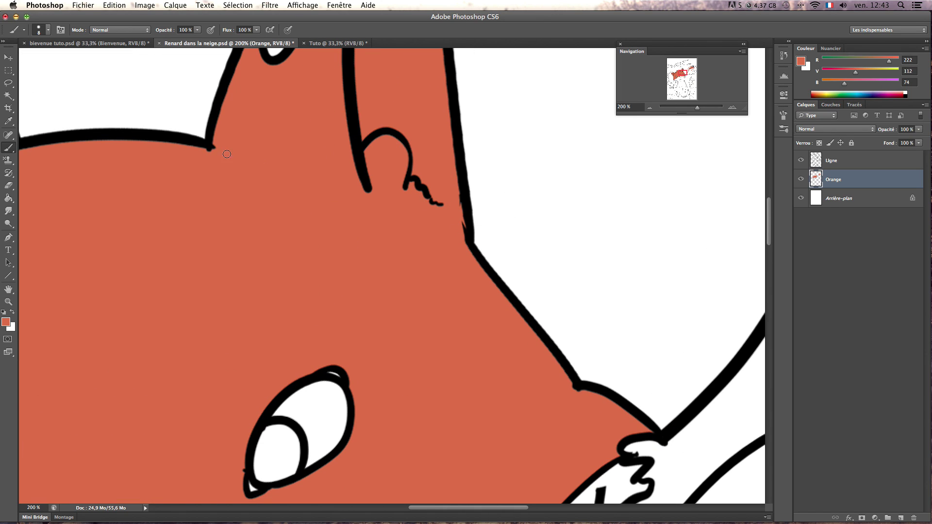
left_click(650, 107)
left_click(649, 107)
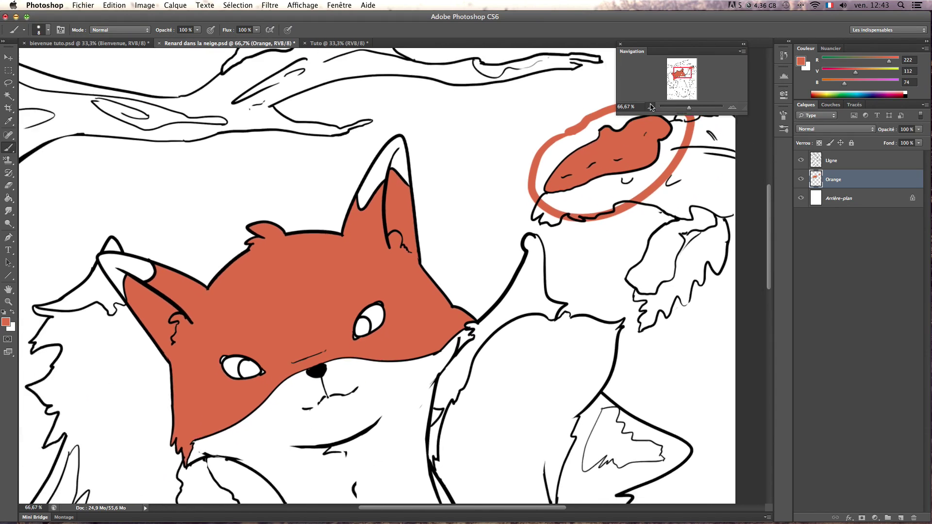
left_click(649, 107)
left_click(650, 108)
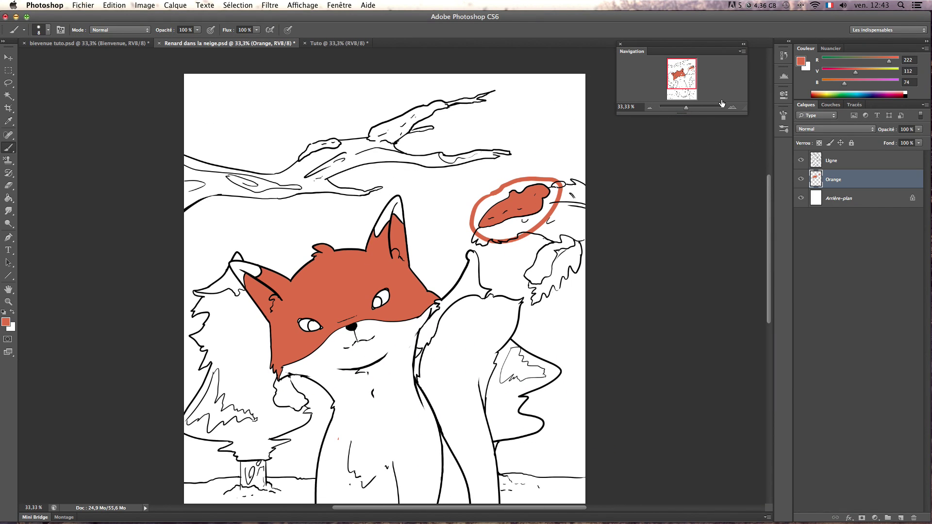
Select the Ligne layer, sample black from the line art and draw a small circle with a gap on the fox's chest
left_click(731, 107)
left_click_drag(679, 73, 679, 83)
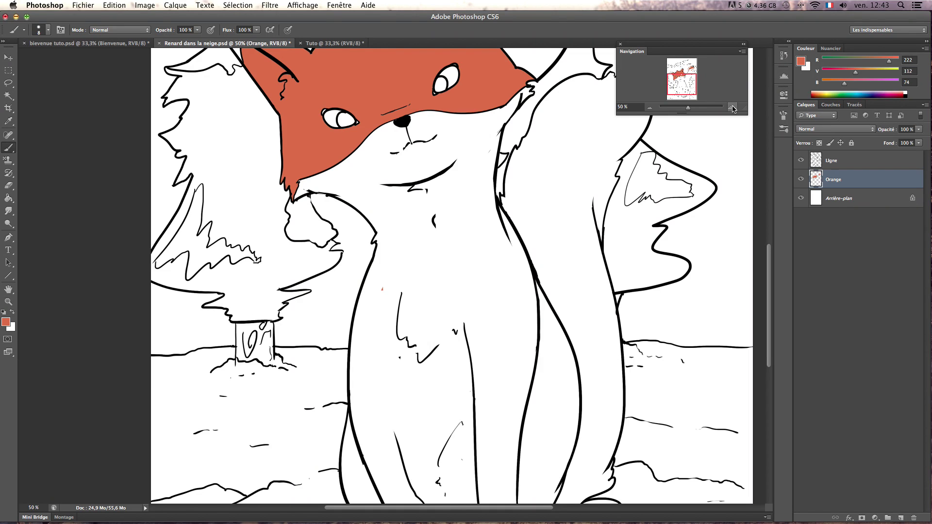
left_click(731, 108)
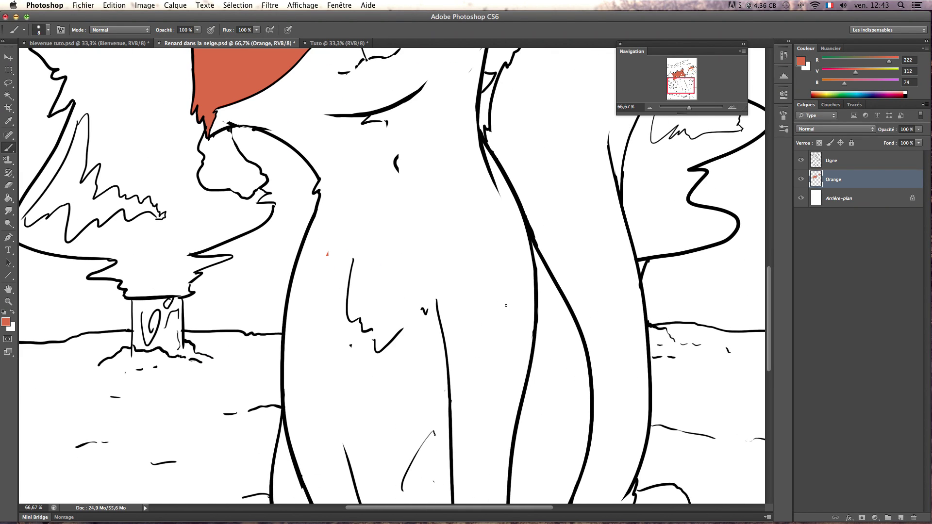
left_click(829, 164)
left_click(530, 222, "alt")
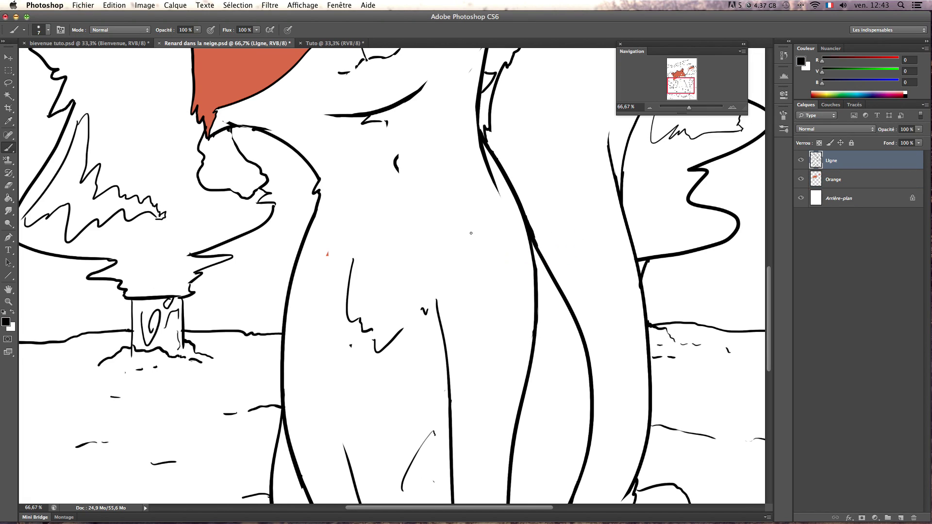
left_click_drag(439, 231, 478, 240)
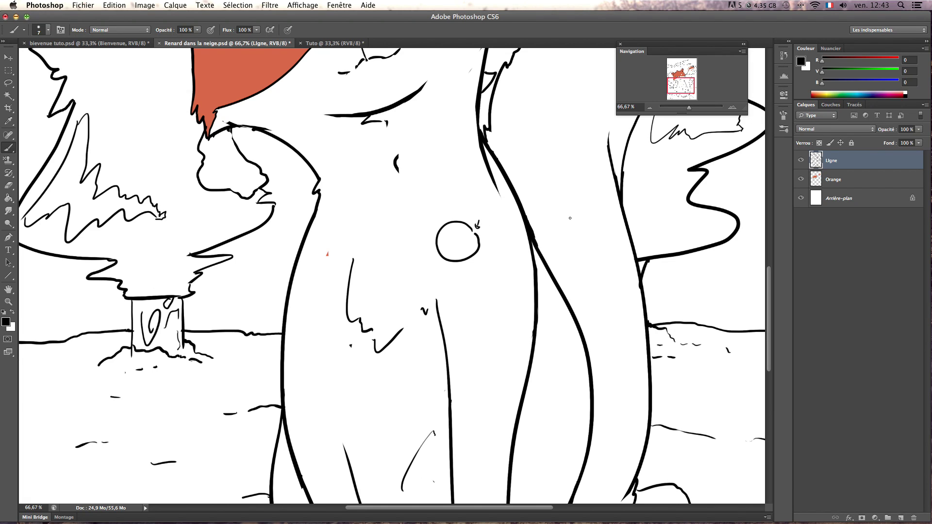
Try filling the open circle with black on the Orange layer using the Paint Bucket, and undo the fill
left_click(839, 186)
key("g")
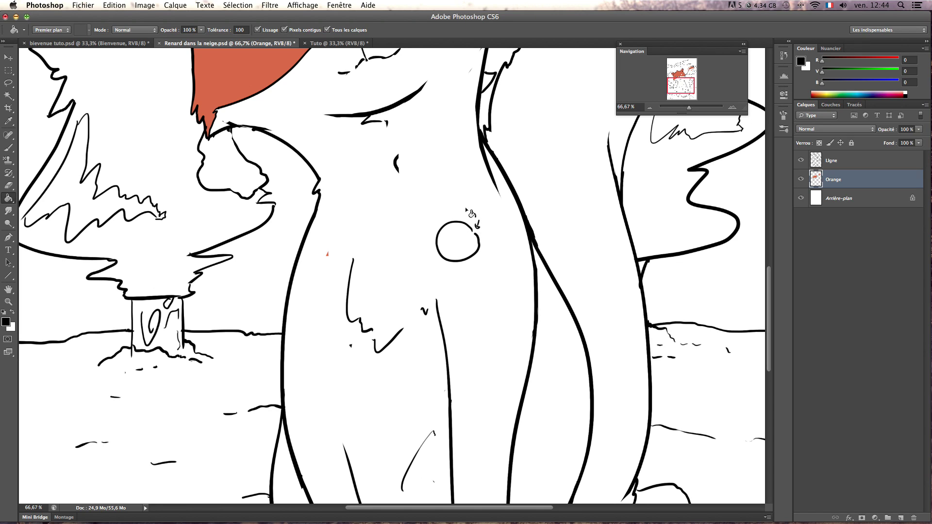
left_click(464, 239)
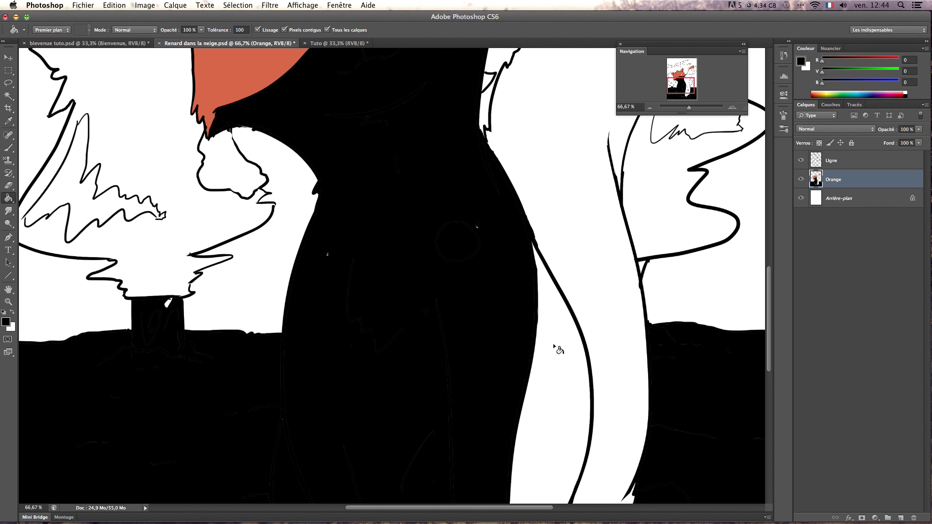
key("super+z")
Sample the head's orange, try filling the fox's body on the Ligne layer, and undo the fill and the circle
left_click(252, 72, "alt")
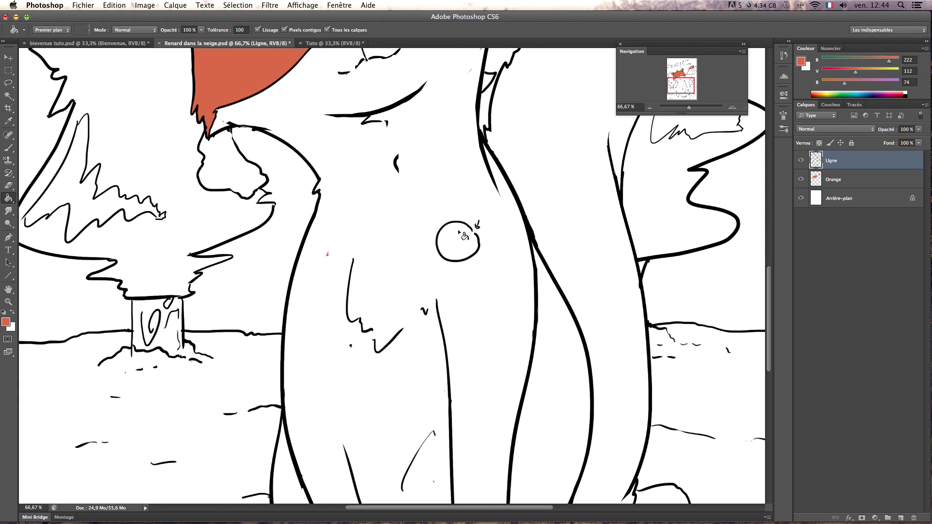
left_click(524, 299)
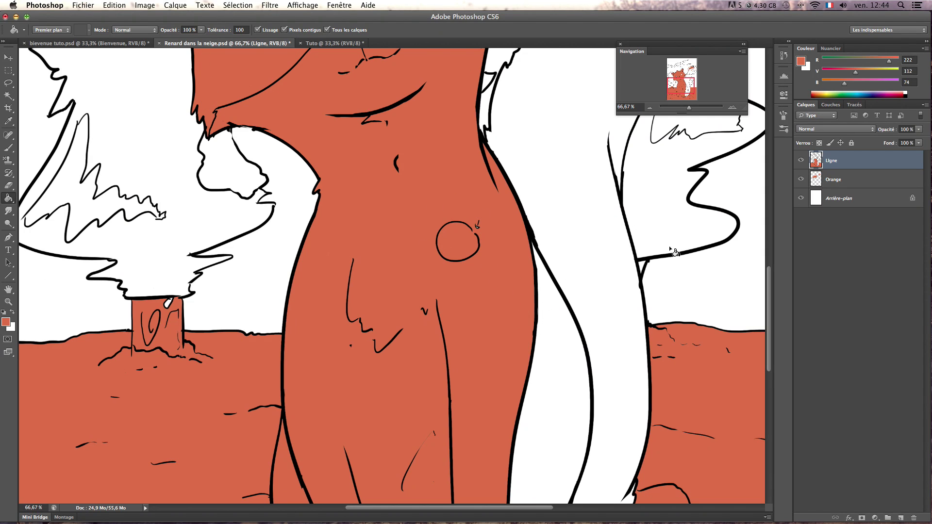
key("alt+super+z")
key("alt+super+z")
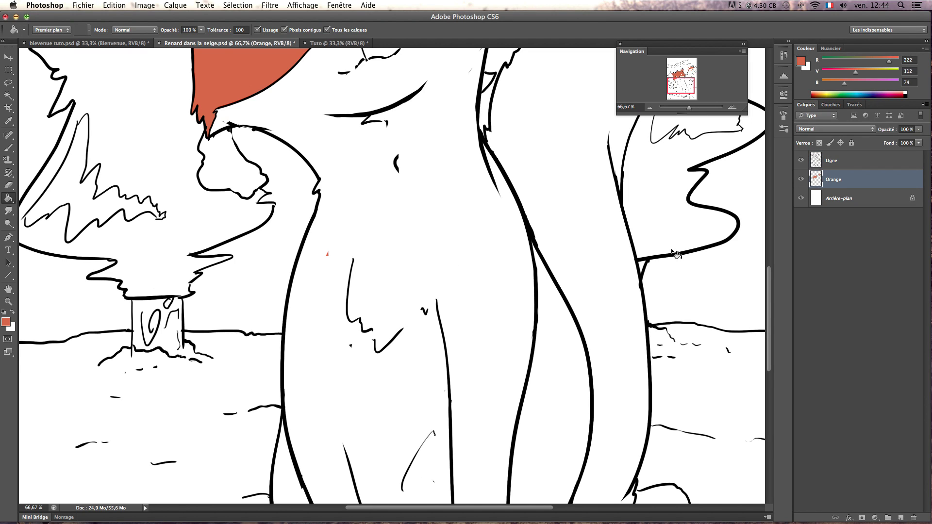
Switch to the Brush and paint the first orange strokes on the Orange layer where the tail's inner edge meets the fox's back
left_click(650, 107)
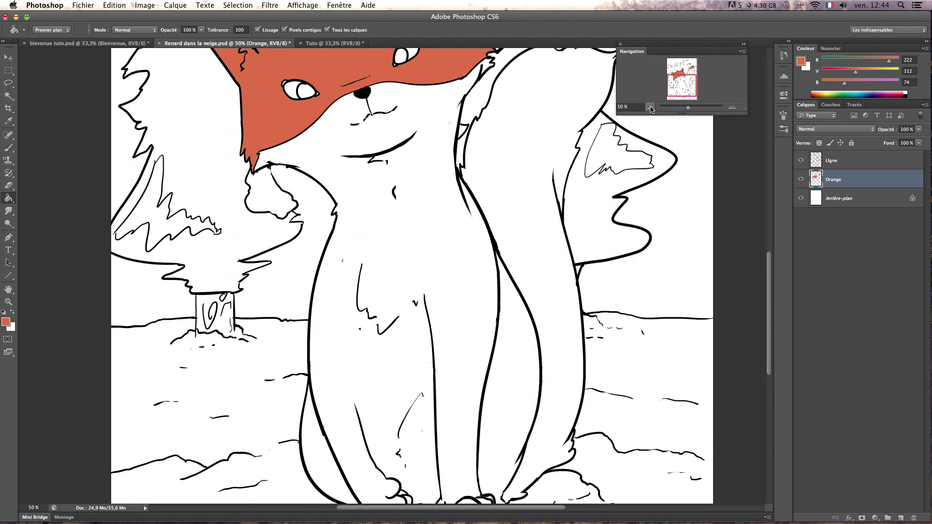
left_click(649, 108)
key("b")
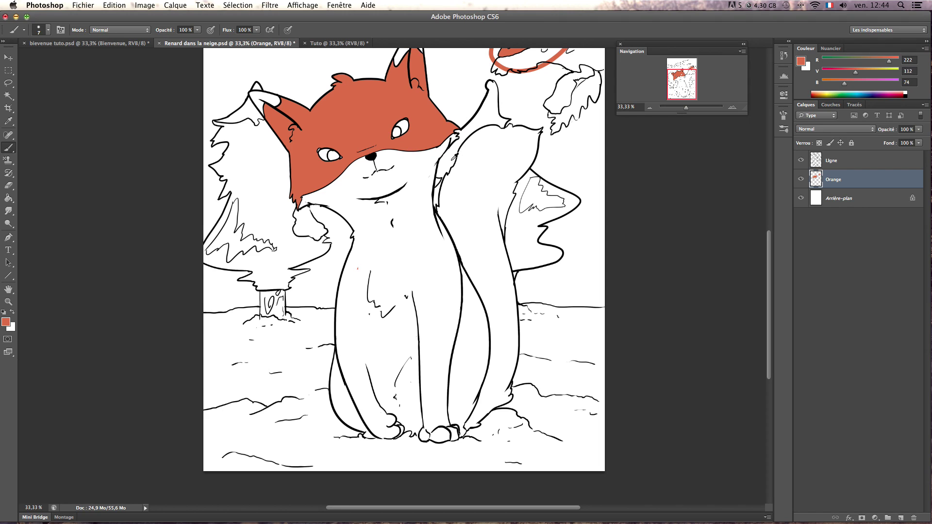
left_click(731, 107)
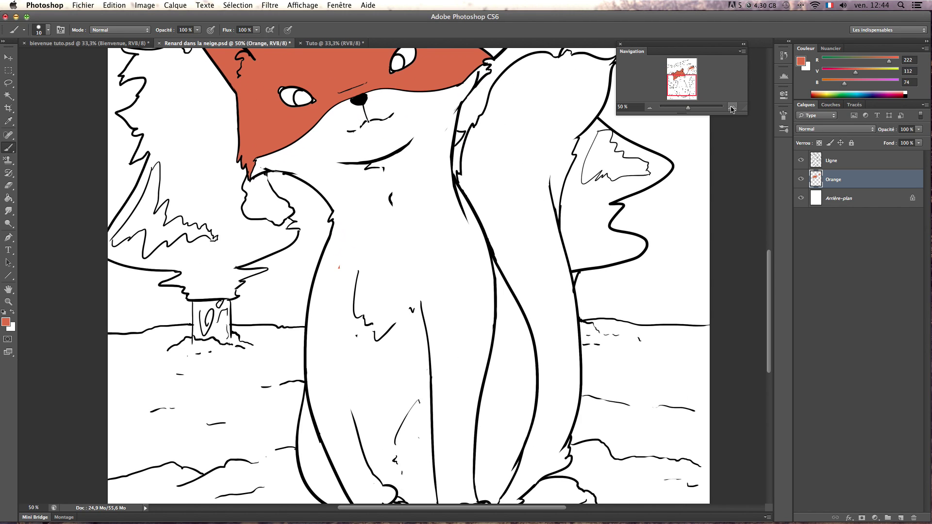
left_click(732, 107)
scroll(472, 216, "up", 3)
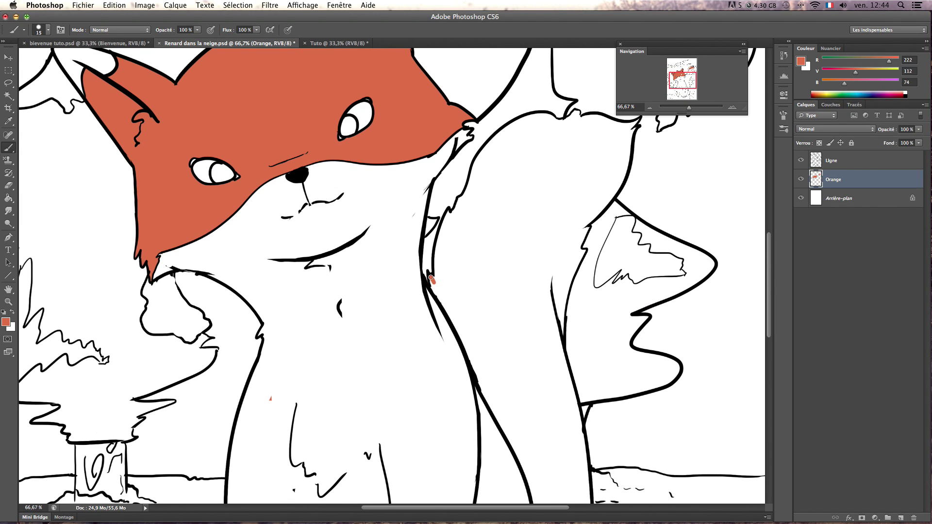
left_click(732, 108)
scroll(722, 98, "right", 3)
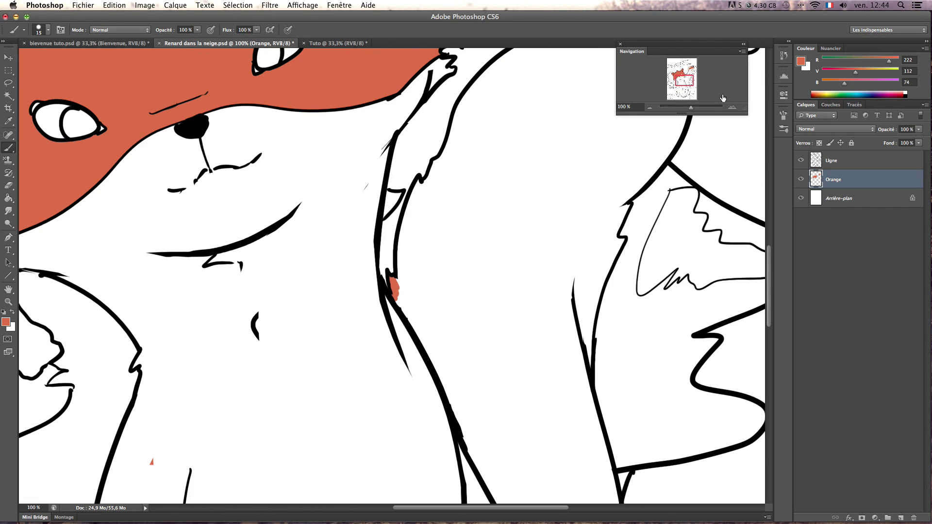
left_click(733, 108)
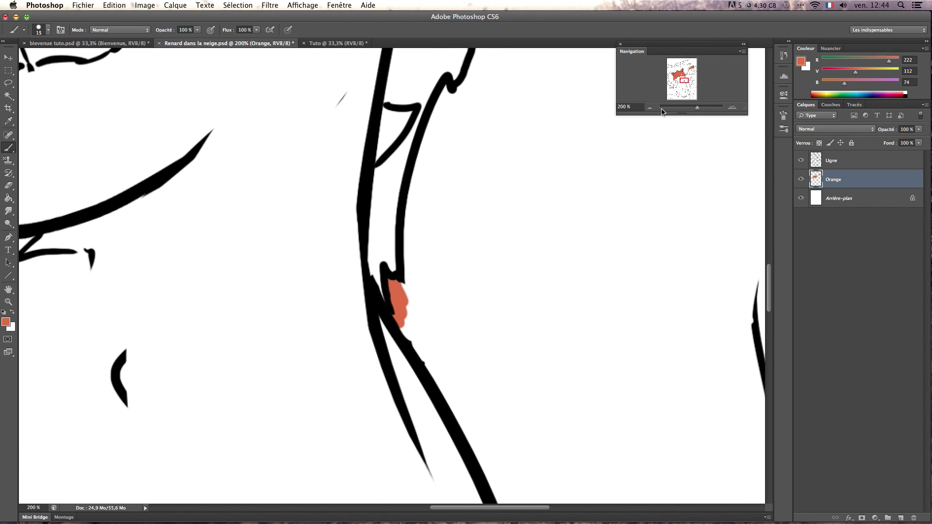
mouse_move(403, 292)
left_mouse_down()
mouse_move(410, 341)
mouse_move(408, 239)
left_mouse_up()
key("bracketright")
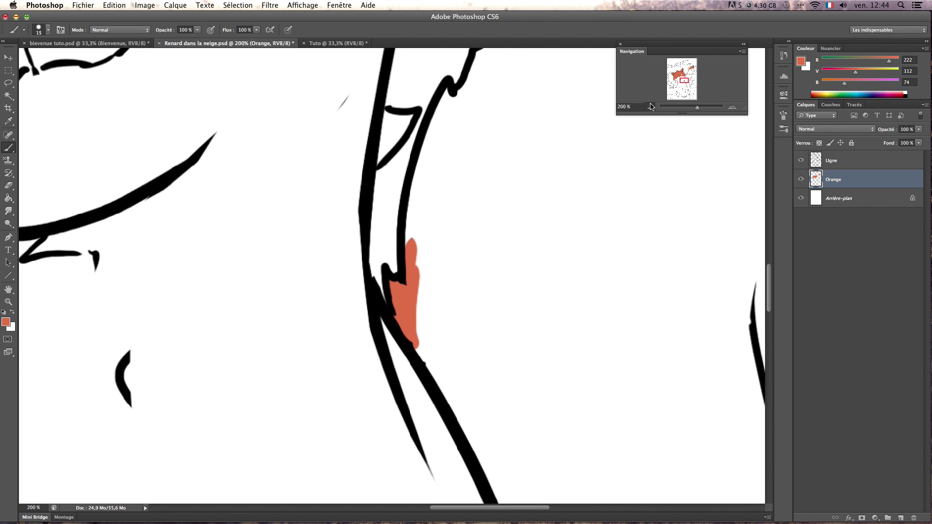
Enlarge the brush to 40 and paint an orange band along the inside of the tail's inner and upper outline
left_click(650, 107)
key("bracketright")
mouse_move(406, 273)
left_mouse_down()
mouse_move(422, 203)
mouse_move(459, 148)
mouse_move(466, 114)
mouse_move(450, 166)
mouse_move(470, 104)
mouse_move(541, 55)
left_mouse_up()
left_click_drag(681, 81, 684, 77)
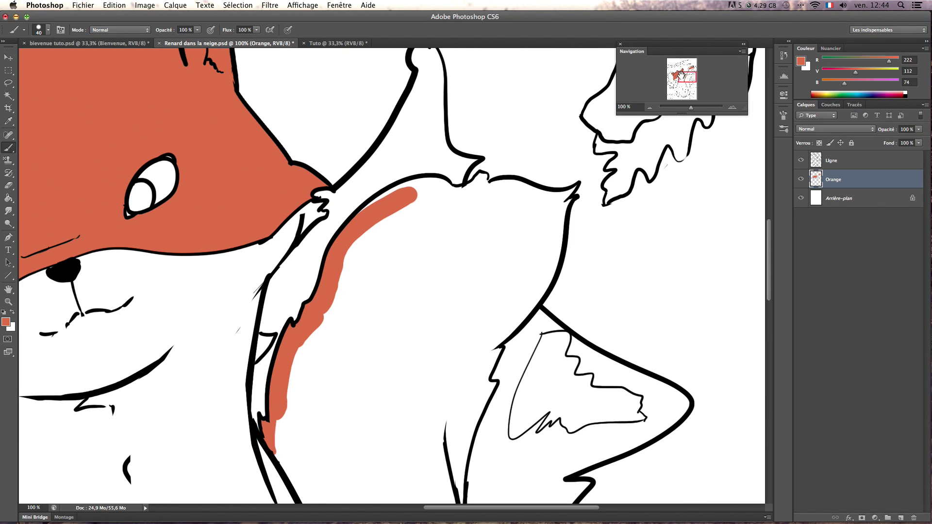
mouse_move(385, 201)
left_mouse_down()
mouse_move(416, 189)
mouse_move(450, 198)
mouse_move(482, 177)
mouse_move(489, 185)
mouse_move(485, 177)
mouse_move(482, 193)
mouse_move(518, 187)
mouse_move(487, 196)
mouse_move(506, 188)
mouse_move(544, 200)
left_mouse_up()
Reduce the brush size and paint orange inside the tail's pointed tip and down its outer edge past the fur tuft
key("bracketleft")
key("bracketright")
key("bracketright")
key("bracketleft")
key("bracketleft")
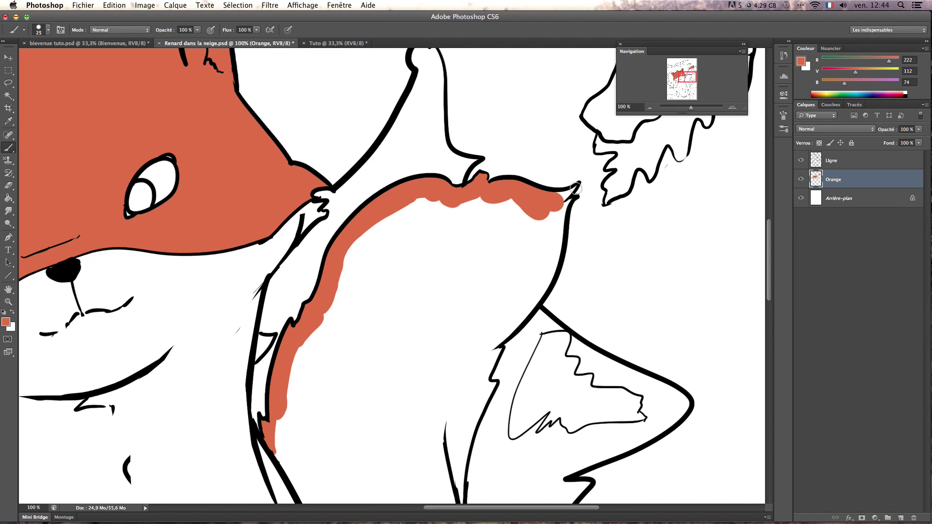
left_click_drag(565, 202, 543, 253)
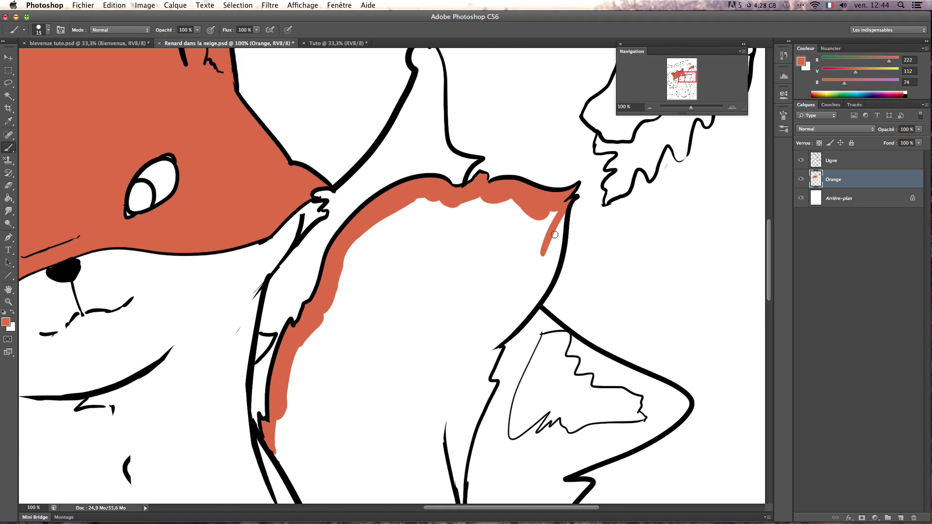
mouse_move(561, 223)
left_mouse_down()
mouse_move(530, 293)
mouse_move(556, 241)
mouse_move(541, 295)
mouse_move(541, 280)
mouse_move(492, 337)
mouse_move(527, 309)
mouse_move(466, 363)
mouse_move(493, 356)
left_mouse_up()
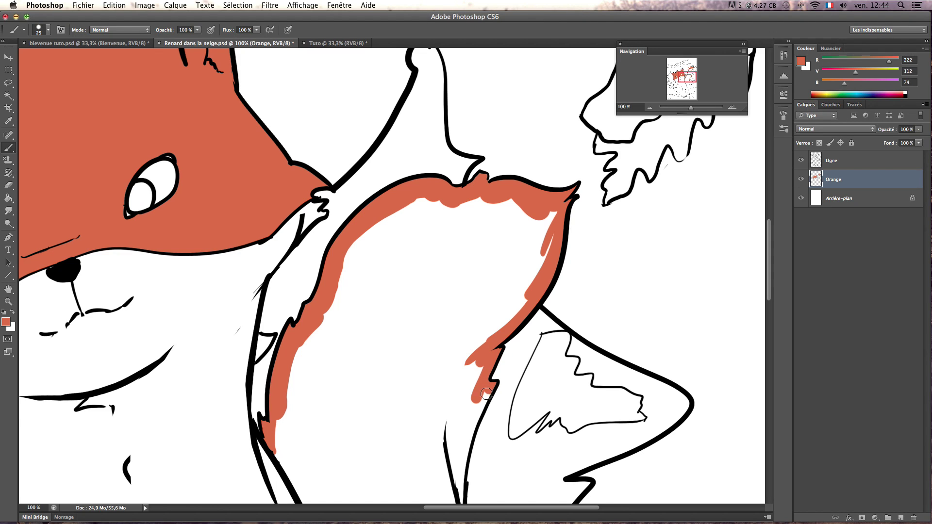
left_click_drag(487, 394, 459, 473)
scroll(535, 406, "down", 10)
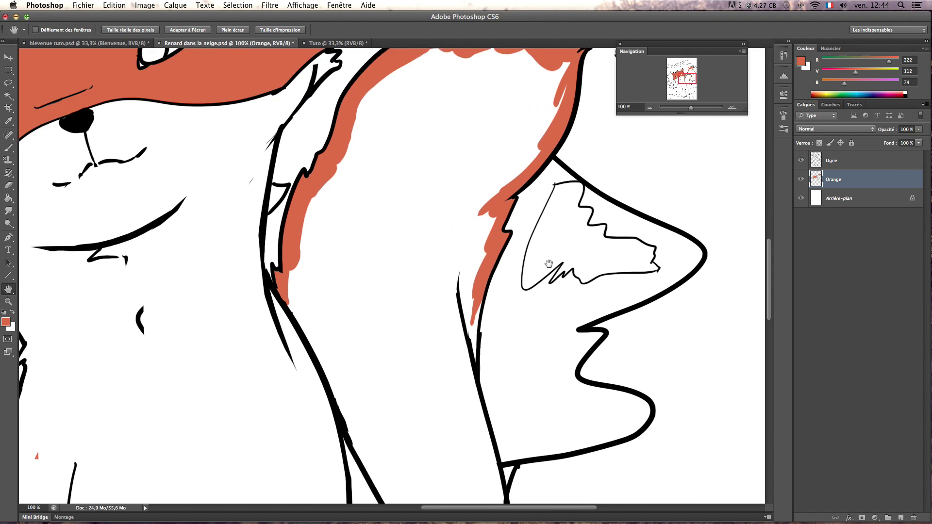
Enlarge the brush and extend the orange band down the long outer edge of the tail
mouse_move(482, 186)
left_mouse_down()
mouse_move(477, 255)
mouse_move(477, 238)
left_mouse_up()
key("bracketright")
key("bracketright")
key("bracketright")
key("bracketright")
mouse_move(465, 160)
left_mouse_down()
mouse_move(458, 227)
mouse_move(476, 305)
mouse_move(473, 286)
mouse_move(478, 310)
left_mouse_up()
key("space")
mouse_move(537, 494)
left_mouse_down()
mouse_move(572, 285)
mouse_move(560, 324)
left_mouse_up()
mouse_move(502, 131)
left_mouse_down()
mouse_move(536, 296)
mouse_move(531, 258)
mouse_move(538, 410)
mouse_move(566, 401)
left_mouse_up()
Reduce the Eraser to size 60 and clean any orange spilling outside the tail's outer outline
key("e")
key("bracketleft")
key("bracketleft")
key("bracketleft")
key("bracketleft")
key("bracketleft")
key("bracketleft")
key("bracketleft")
key("bracketleft")
key("bracketleft")
key("bracketleft")
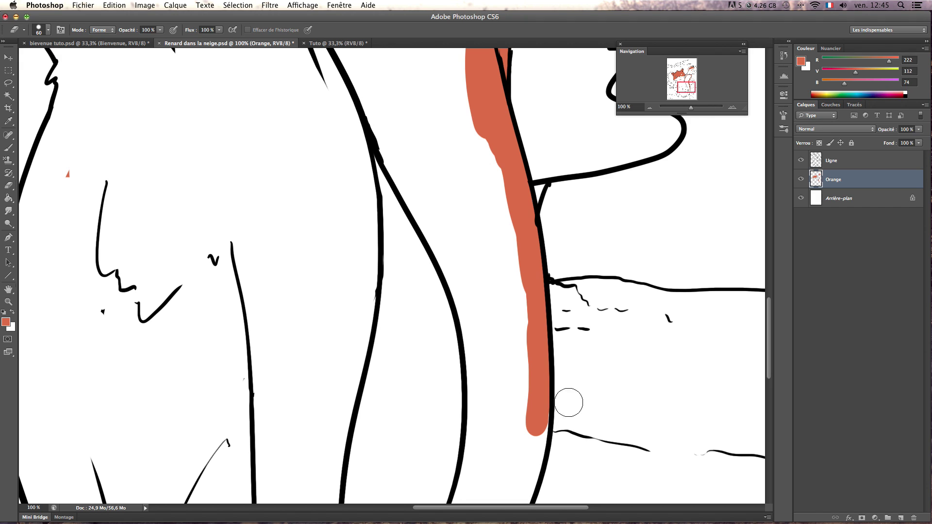
Paint the lower end of the tail orange down to the paws and tidy its outline with a smaller Eraser
scroll(565, 401, "down", 5)
key("b")
mouse_move(549, 253)
left_mouse_down()
mouse_move(545, 296)
mouse_move(547, 270)
mouse_move(510, 379)
mouse_move(542, 295)
mouse_move(511, 375)
mouse_move(533, 352)
mouse_move(517, 374)
mouse_move(531, 378)
mouse_move(521, 398)
mouse_move(535, 396)
mouse_move(458, 447)
mouse_move(492, 417)
mouse_move(402, 492)
mouse_move(423, 480)
left_mouse_up()
key("bracketleft")
key("bracketleft")
key("e")
key("b")
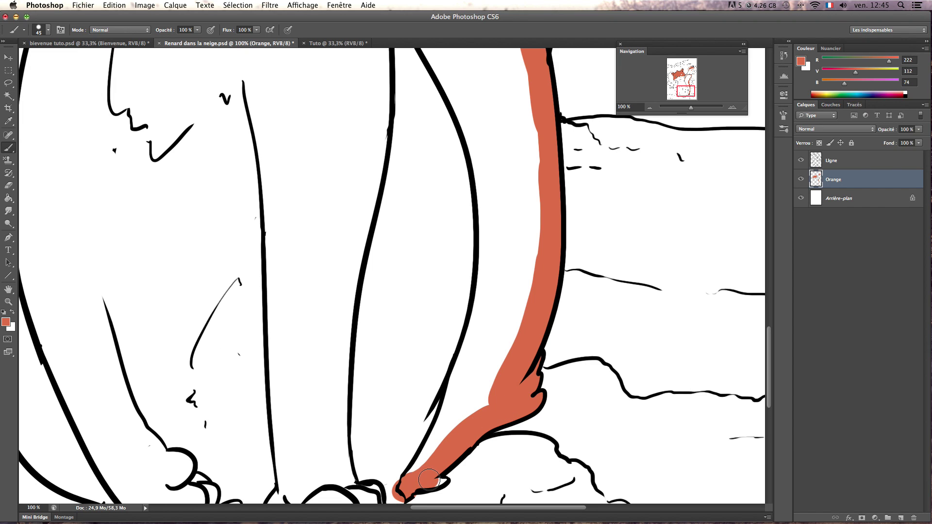
key("e")
key("bracketleft")
key("bracketleft")
key("bracketleft")
key("bracketleft")
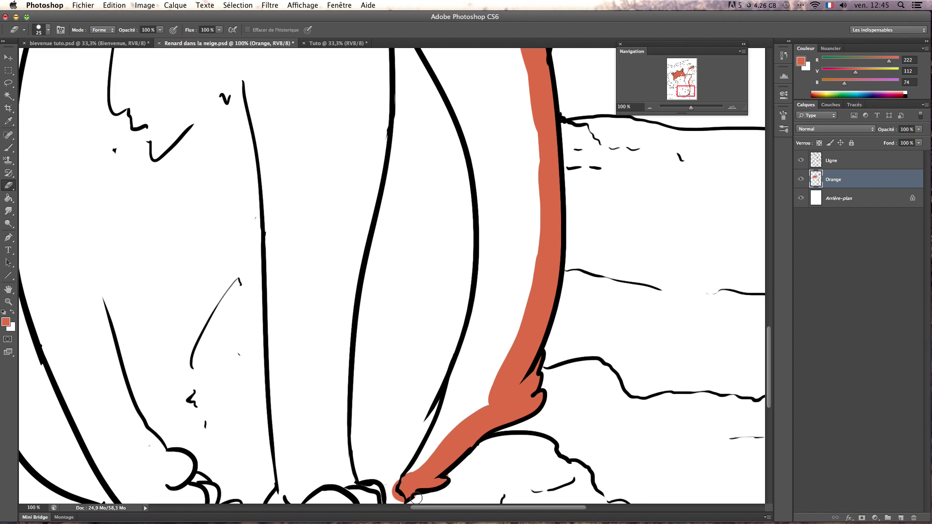
key("b")
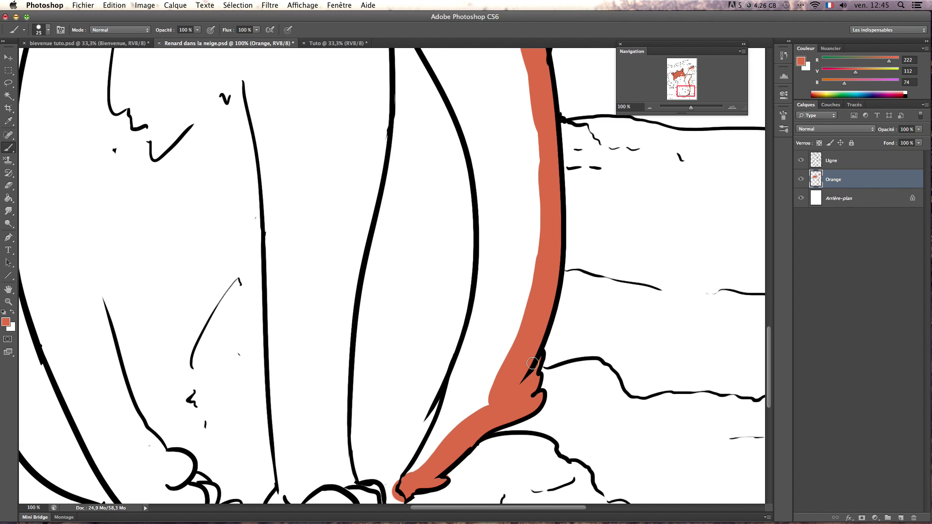
Paint the fox's paws and the area between them orange, erasing overspill along the lower outline
key("h")
left_click_drag(551, 416, 658, 251)
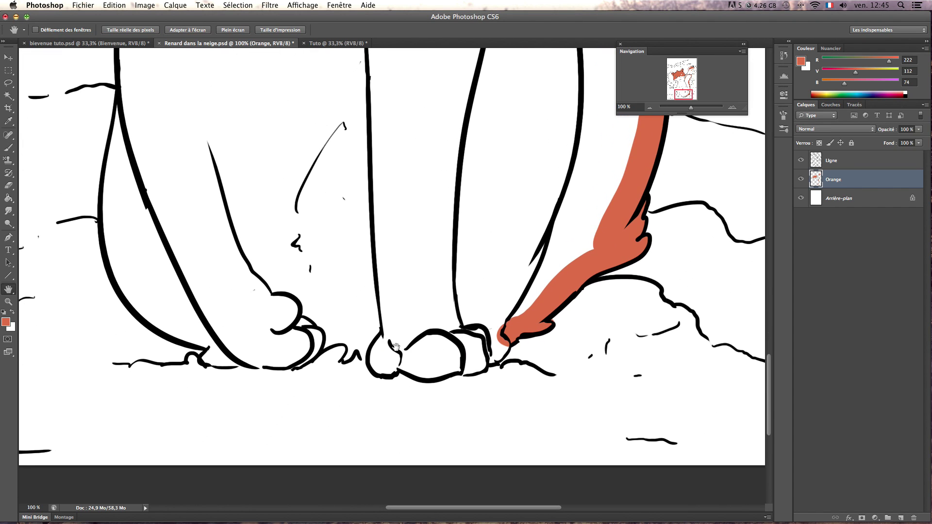
key("b")
mouse_move(393, 340)
left_mouse_down()
mouse_move(381, 363)
mouse_move(404, 352)
mouse_move(408, 364)
mouse_move(438, 368)
mouse_move(458, 356)
mouse_move(456, 363)
mouse_move(470, 364)
mouse_move(479, 349)
mouse_move(476, 363)
mouse_move(499, 338)
mouse_move(436, 347)
mouse_move(390, 338)
mouse_move(401, 378)
mouse_move(381, 351)
mouse_move(372, 357)
mouse_move(367, 339)
mouse_move(352, 336)
mouse_move(345, 360)
mouse_move(358, 330)
mouse_move(349, 355)
mouse_move(357, 346)
mouse_move(345, 330)
mouse_move(346, 339)
mouse_move(327, 338)
mouse_move(292, 359)
mouse_move(256, 361)
mouse_move(232, 345)
mouse_move(211, 356)
mouse_move(277, 351)
mouse_move(321, 334)
mouse_move(296, 374)
left_mouse_up()
key("e")
key("b")
key("bracketleft")
key("bracketleft")
key("bracketleft")
key("bracketright")
key("e")
key("b")
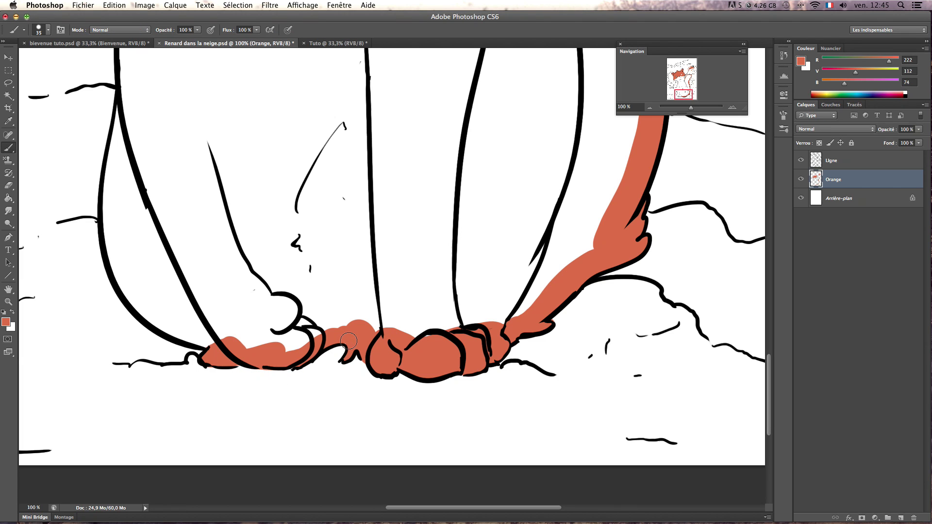
Paint the fox's haunch orange along the outer leg outline, enlarging the brush to 70
left_click(650, 108)
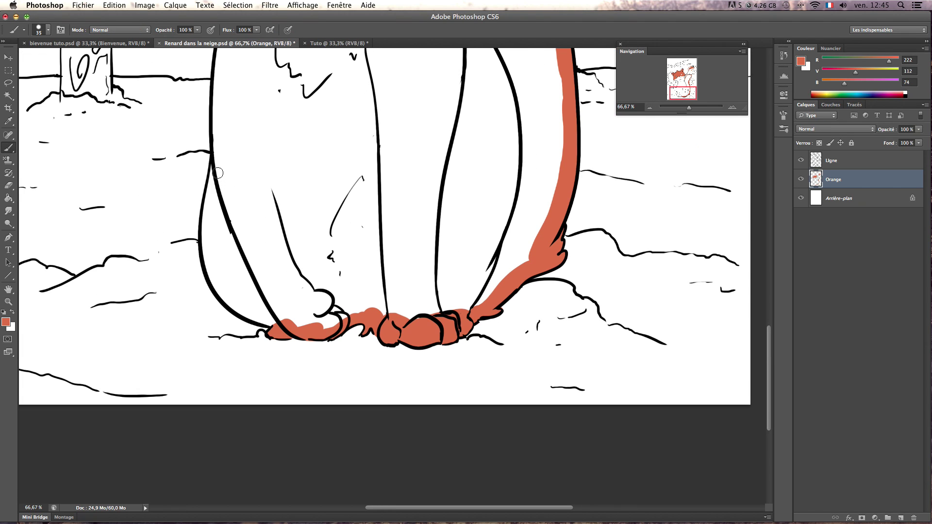
mouse_move(217, 173)
left_mouse_down()
mouse_move(207, 253)
mouse_move(235, 307)
mouse_move(282, 321)
mouse_move(224, 292)
left_mouse_up()
mouse_move(217, 163)
left_mouse_down()
mouse_move(221, 247)
mouse_move(257, 291)
mouse_move(213, 252)
mouse_move(289, 311)
mouse_move(342, 320)
mouse_move(240, 208)
mouse_move(228, 150)
left_mouse_up()
key("bracketright")
key("bracketright")
View the whole drawing and paint orange over the fox's back, front leg and inner thigh, leaving the chest white
left_click(649, 107)
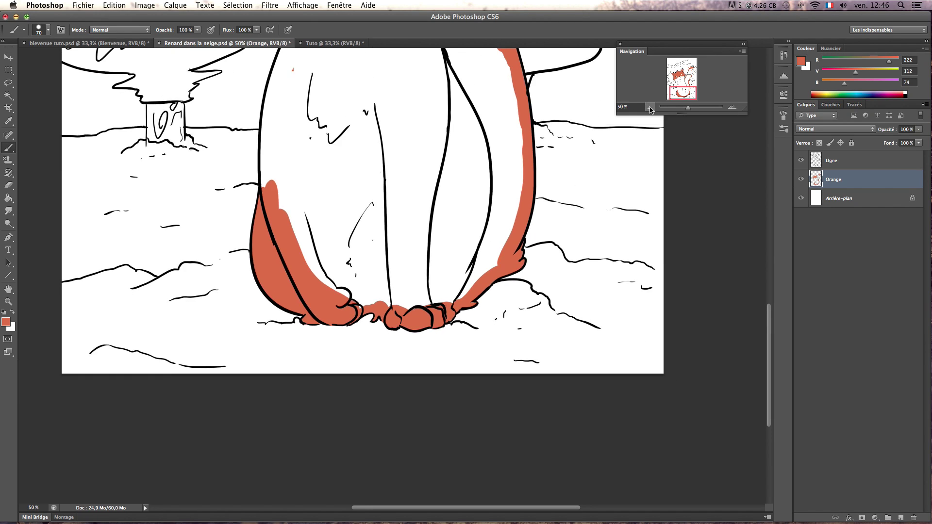
left_click(649, 106)
left_click(648, 107)
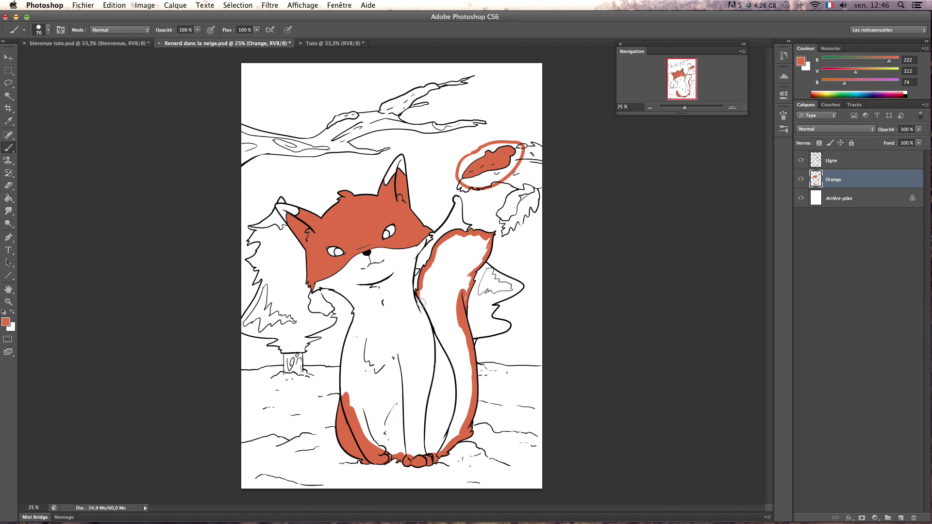
mouse_move(420, 302)
left_mouse_down()
mouse_move(417, 327)
mouse_move(416, 300)
mouse_move(427, 333)
left_mouse_up()
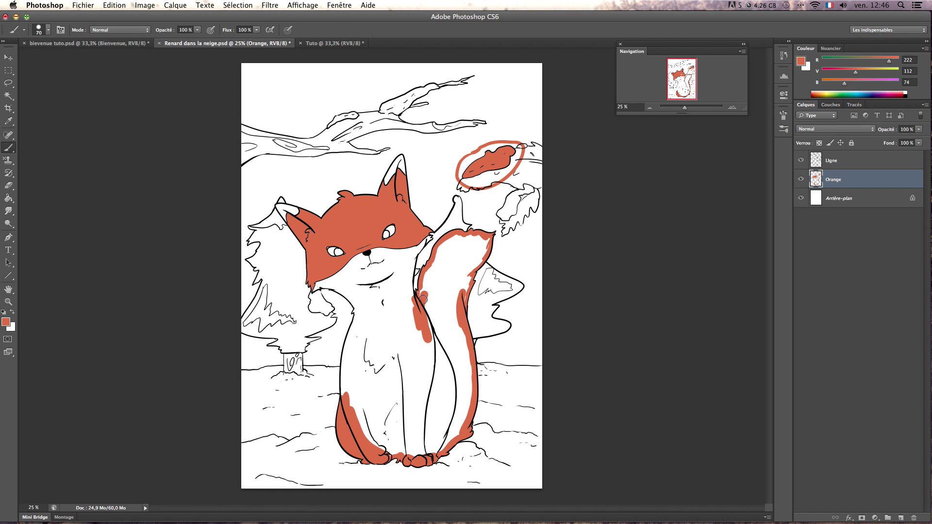
mouse_move(423, 299)
left_mouse_down()
mouse_move(411, 410)
mouse_move(413, 345)
mouse_move(409, 384)
left_mouse_up()
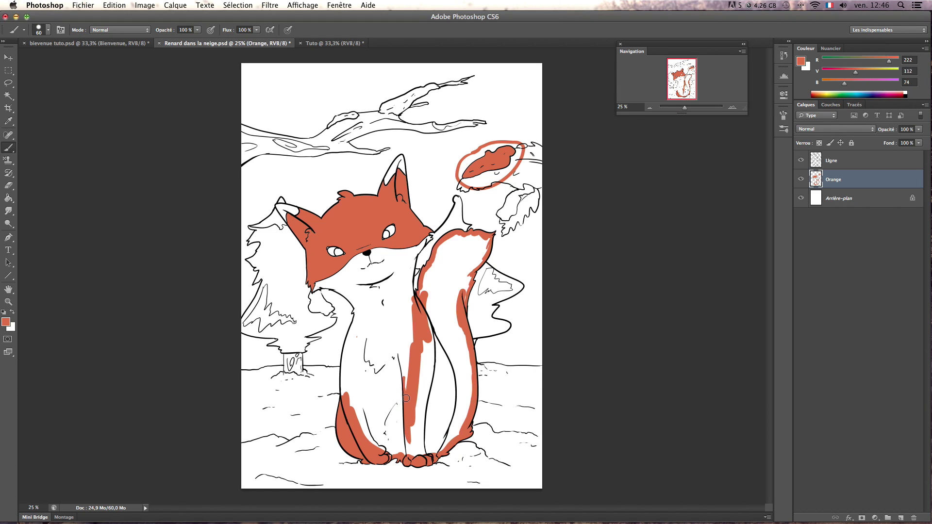
mouse_move(425, 294)
left_mouse_down()
mouse_move(430, 271)
mouse_move(428, 360)
mouse_move(432, 343)
mouse_move(416, 419)
mouse_move(408, 435)
mouse_move(402, 406)
mouse_move(391, 424)
mouse_move(400, 408)
mouse_move(381, 455)
left_mouse_up()
left_click_drag(356, 408, 361, 430)
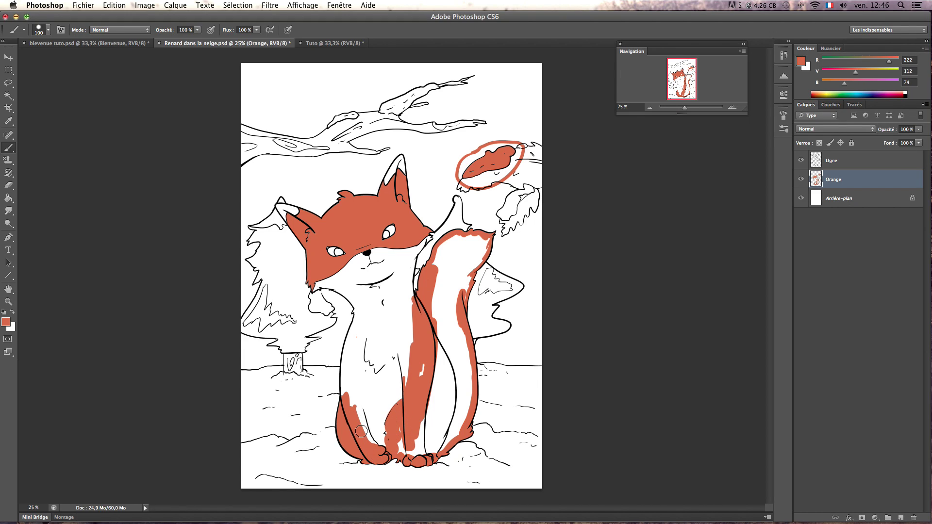
Paint an orange band along the front outline of the fox's body from the haunch up to the shoulder
mouse_move(343, 394)
left_mouse_down()
mouse_move(352, 326)
mouse_move(348, 353)
left_mouse_up()
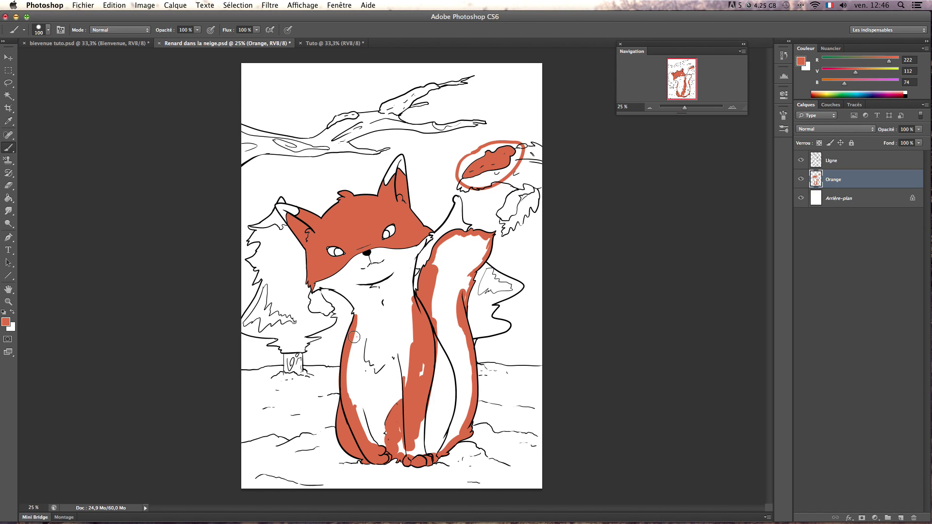
left_click_drag(354, 337, 352, 392)
key("e")
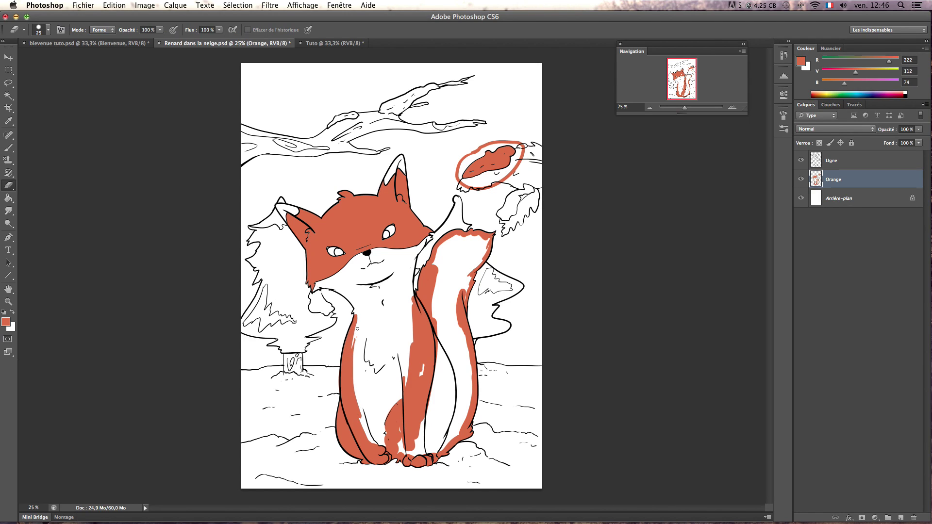
key("b")
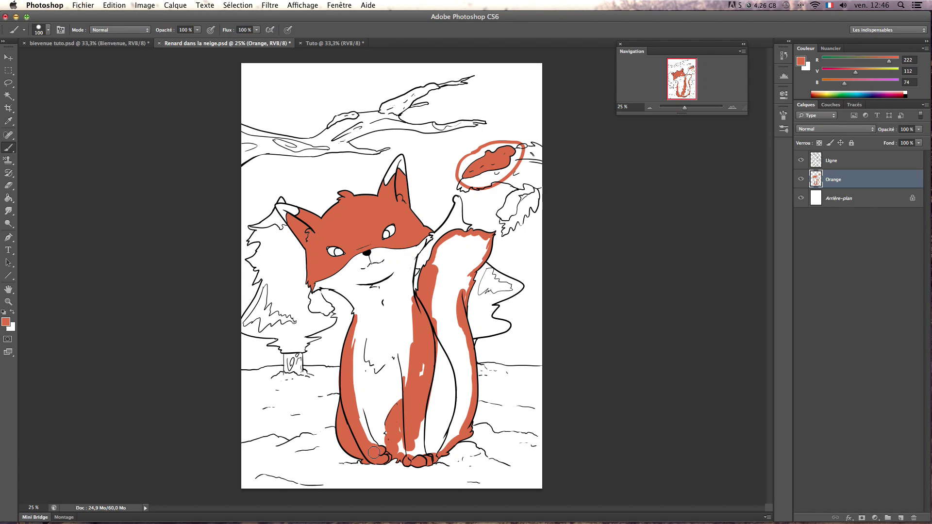
Fill the remaining white gaps in the fox's legs and tail with orange using a larger brush
mouse_move(405, 440)
left_mouse_down()
mouse_move(419, 447)
mouse_move(422, 406)
left_mouse_up()
mouse_move(484, 244)
left_mouse_down()
mouse_move(453, 241)
mouse_move(432, 266)
mouse_move(444, 256)
mouse_move(445, 267)
mouse_move(444, 252)
mouse_move(426, 260)
mouse_move(450, 244)
mouse_move(482, 249)
mouse_move(459, 268)
mouse_move(478, 255)
mouse_move(458, 284)
mouse_move(456, 316)
mouse_move(435, 303)
mouse_move(429, 338)
mouse_move(436, 370)
mouse_move(463, 376)
mouse_move(465, 359)
mouse_move(424, 367)
mouse_move(442, 366)
mouse_move(434, 443)
mouse_move(453, 434)
mouse_move(457, 406)
mouse_move(450, 411)
mouse_move(462, 399)
mouse_move(464, 407)
mouse_move(412, 418)
left_mouse_up()
key("e")
key("b")
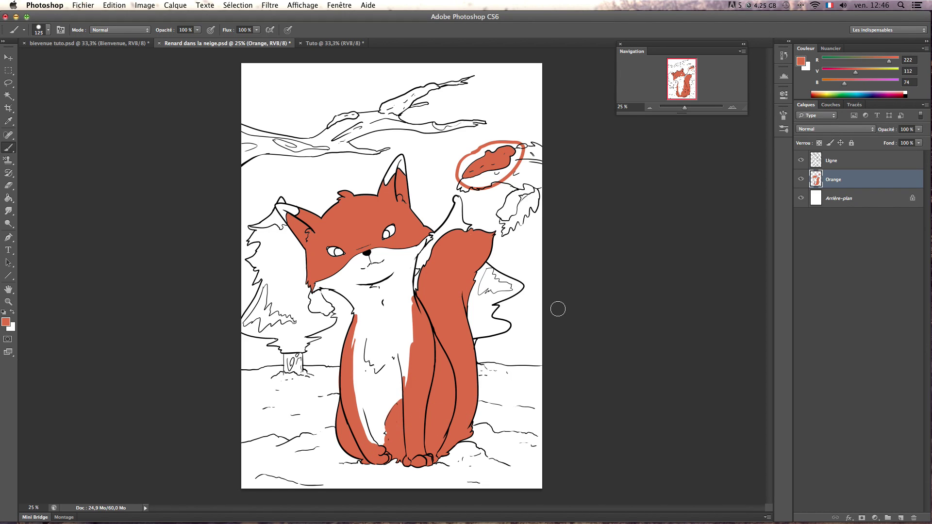
Erase the orange patch and the circle around it on the snowy branch beside the fox's head
key("e")
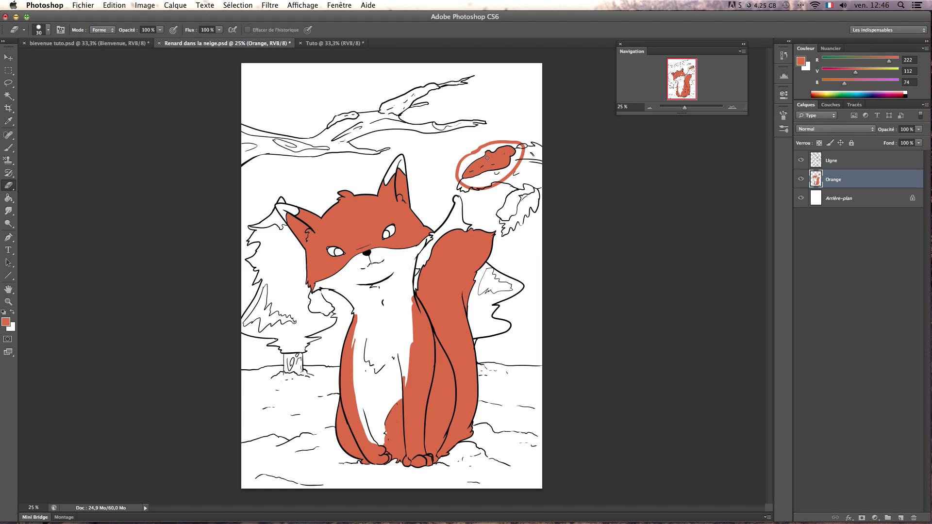
mouse_move(480, 154)
left_mouse_down()
mouse_move(458, 173)
mouse_move(486, 159)
mouse_move(488, 182)
left_mouse_up()
key("b")
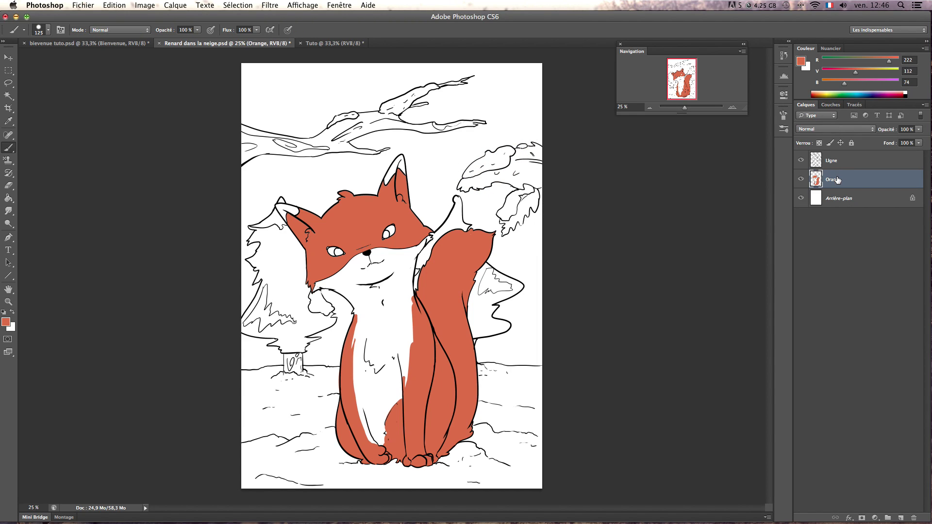
Select the Orange layer and add a new layer directly above it
double_click(834, 181)
key("Return")
left_click(841, 198)
left_click(835, 183)
left_click(845, 202)
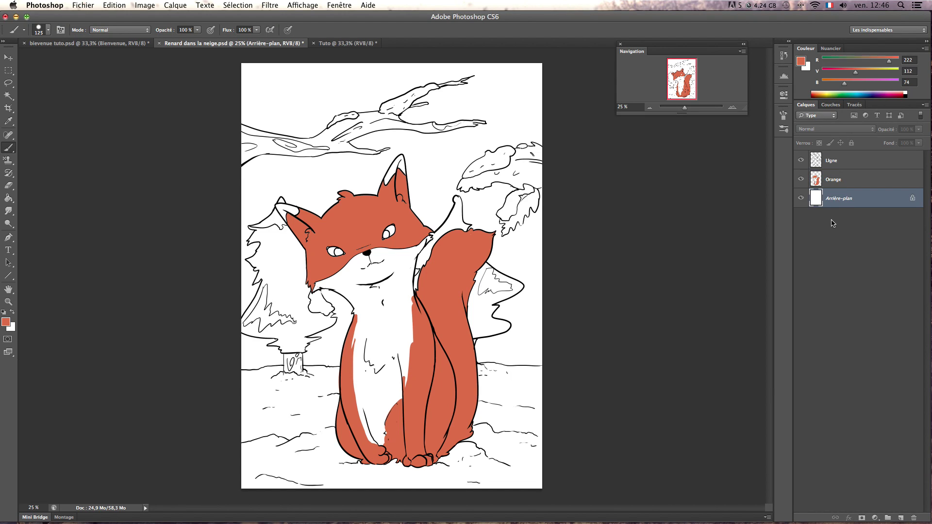
left_click(843, 175)
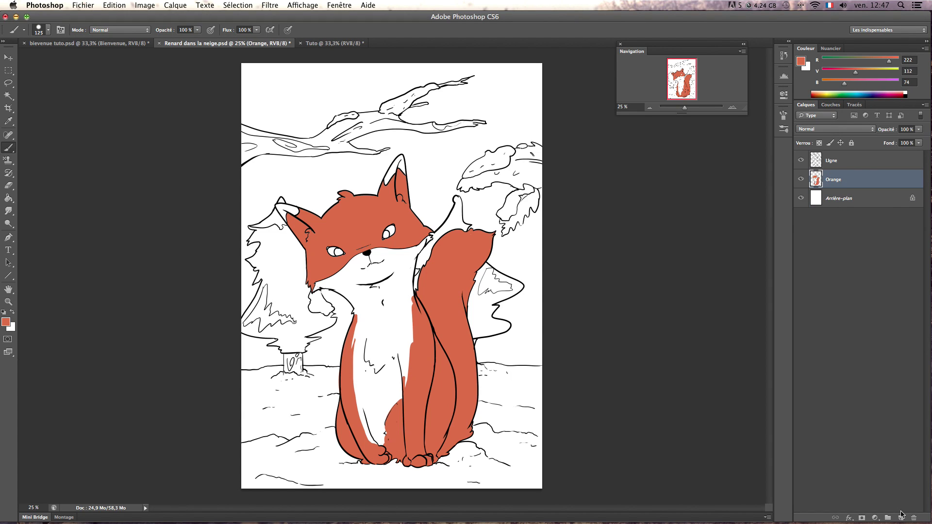
left_click(900, 516)
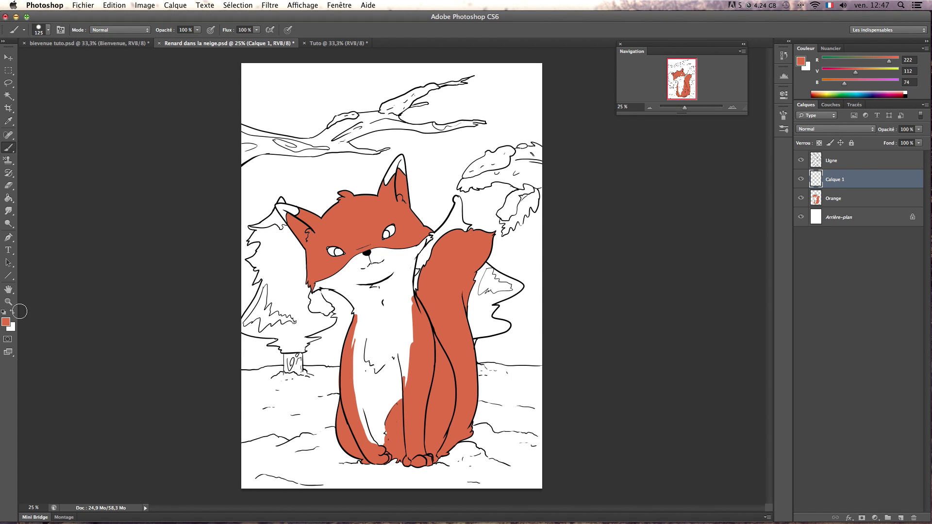
Set the foreground colour to a muted green, RGB 108, 168, 112
left_click(8, 324)
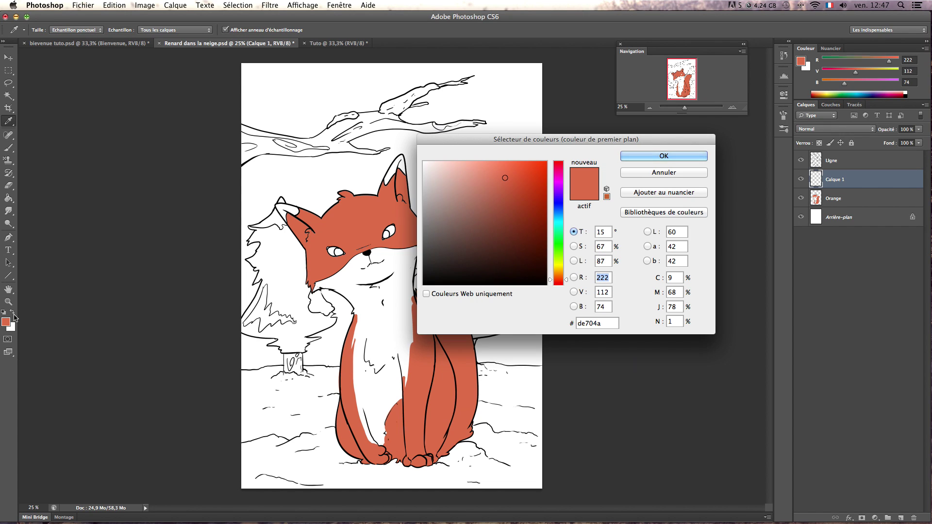
mouse_move(556, 270)
left_mouse_down()
mouse_move(558, 225)
mouse_move(560, 258)
left_mouse_up()
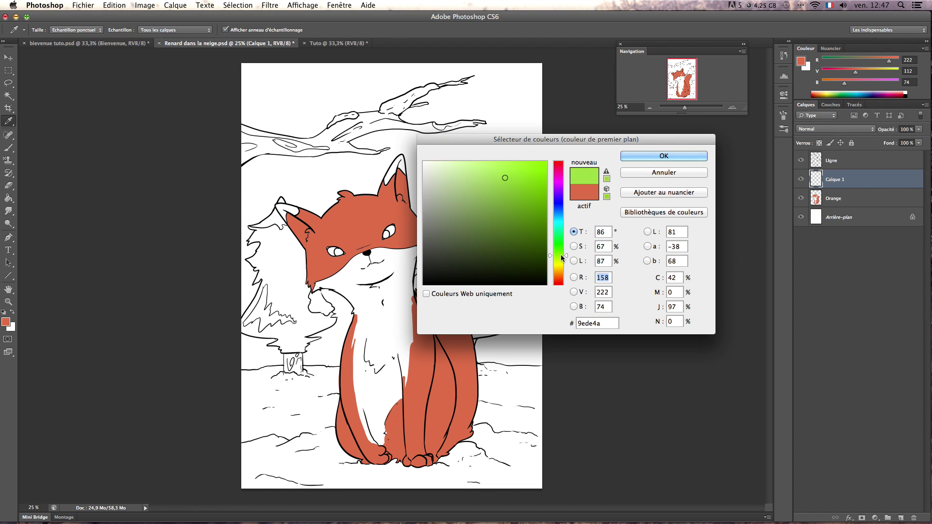
mouse_move(481, 183)
left_mouse_down()
mouse_move(488, 184)
mouse_move(478, 186)
left_mouse_up()
left_click_drag(558, 242, 558, 243)
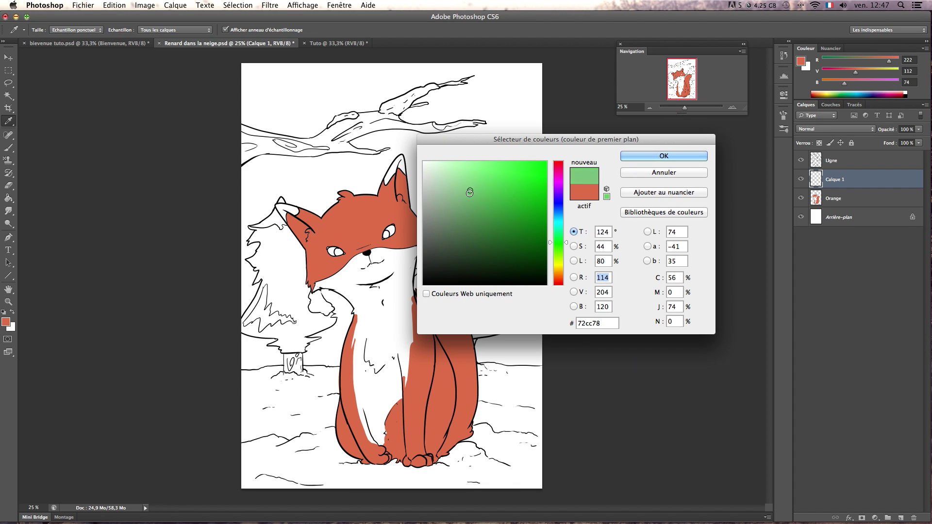
left_click_drag(469, 191, 467, 204)
left_click(650, 156)
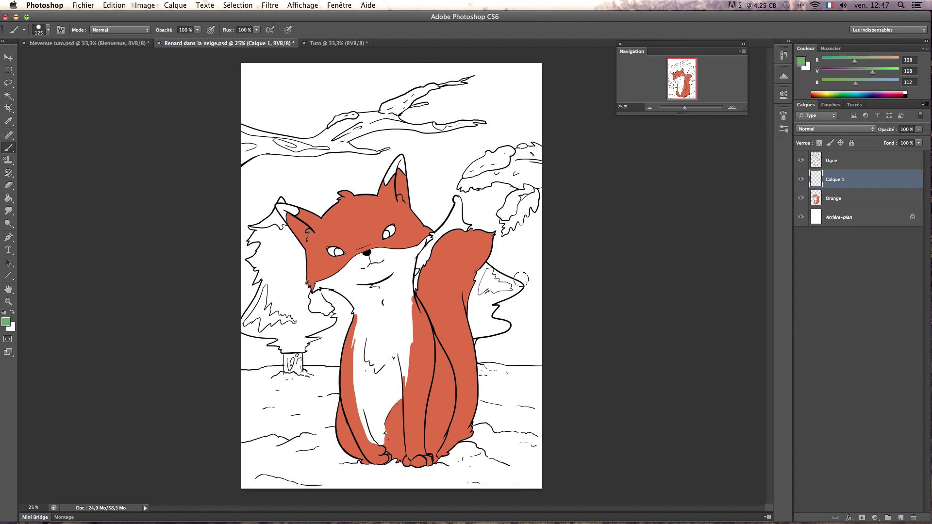
Paint the fir tree's tip between the fox's head and tail green on the new layer with a 35 px brush
key("bracketleft")
key("bracketleft")
key("bracketleft")
key("bracketleft")
mouse_move(457, 199)
left_mouse_down()
mouse_move(439, 245)
mouse_move(448, 216)
mouse_move(445, 228)
left_mouse_up()
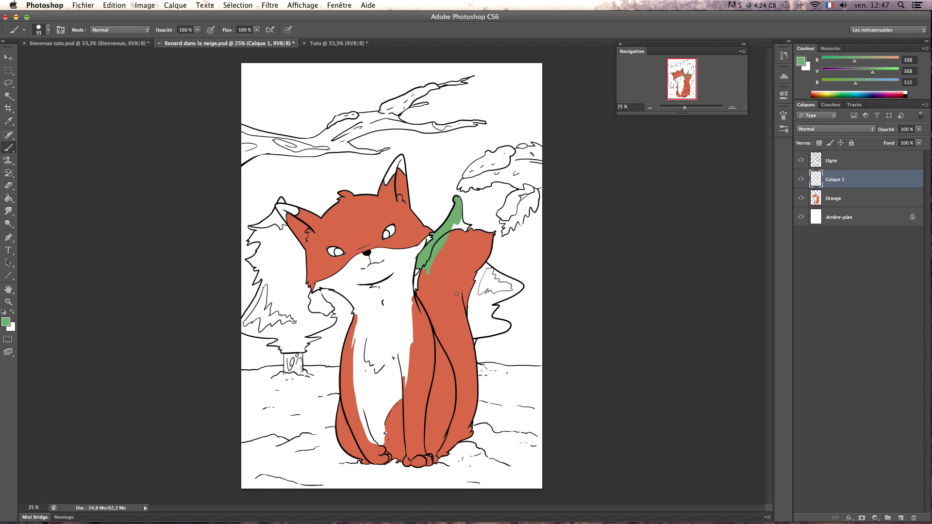
Rename the green layer Vert and move it below the Orange layer
double_click(839, 179)
type("Vert")
key("Return")
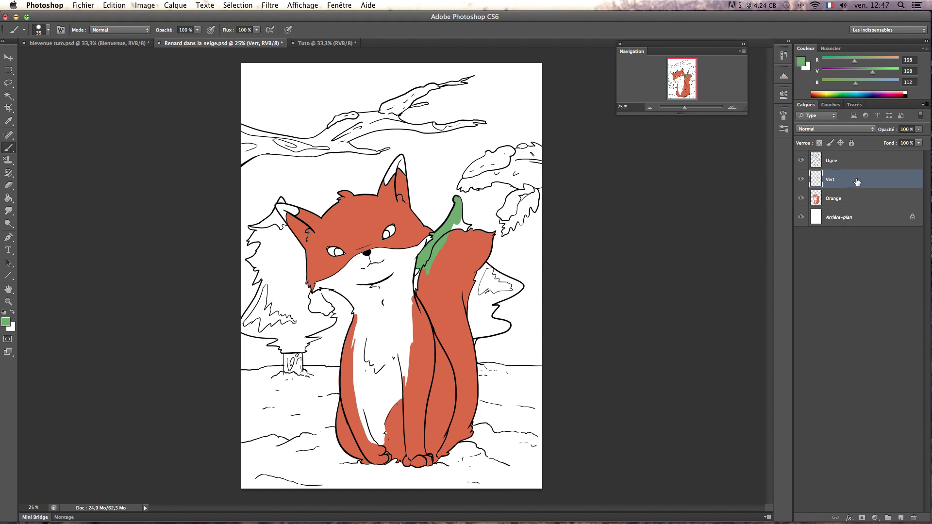
left_click_drag(835, 183, 839, 196)
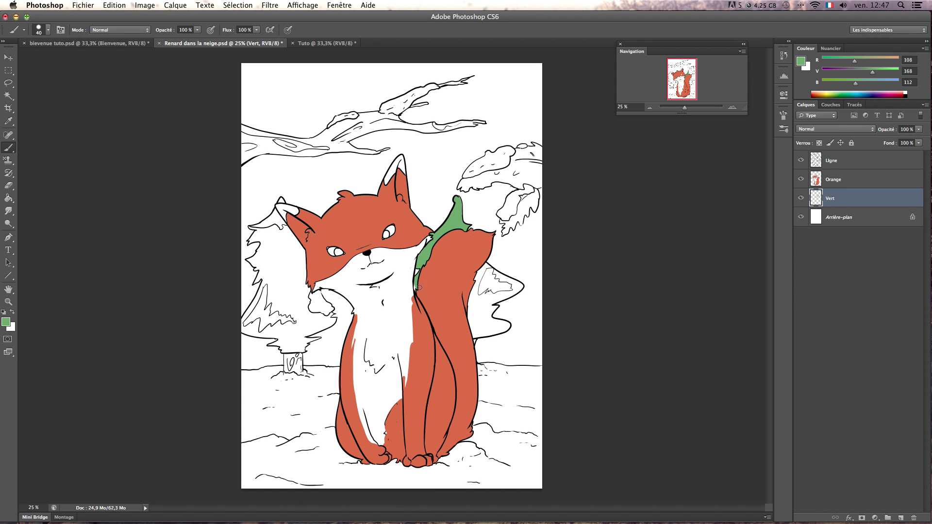
Paint the rest of the fir tree behind the tail and the tree beside the fox's face green, enlarging the brush to 100 px
left_click_drag(478, 287, 474, 305)
key("bracketright")
key("bracketright")
mouse_move(484, 268)
left_mouse_down()
mouse_move(498, 282)
mouse_move(478, 263)
mouse_move(494, 284)
mouse_move(475, 281)
mouse_move(475, 332)
mouse_move(477, 297)
mouse_move(491, 277)
mouse_move(500, 290)
mouse_move(483, 324)
mouse_move(496, 329)
mouse_move(497, 293)
mouse_move(513, 287)
mouse_move(490, 316)
left_mouse_up()
key("bracketright")
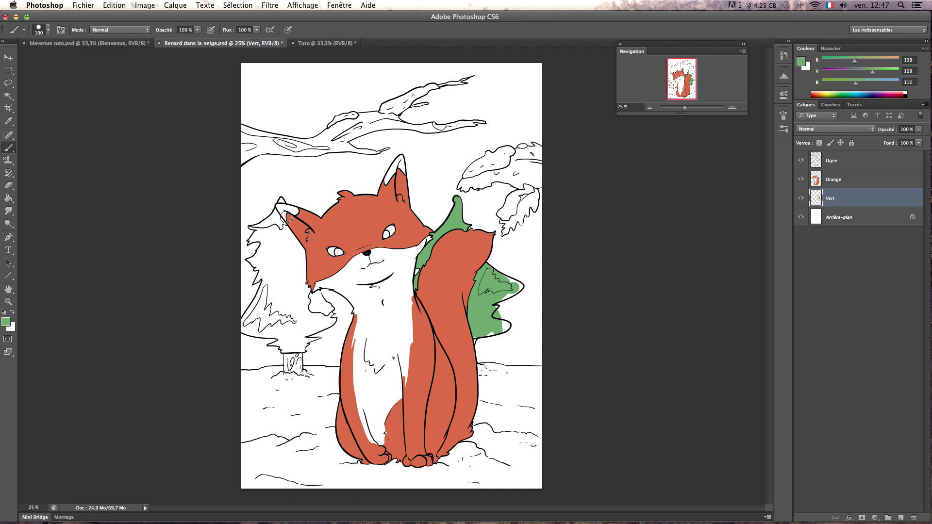
mouse_move(267, 233)
left_mouse_down()
mouse_move(284, 256)
mouse_move(301, 251)
mouse_move(270, 247)
mouse_move(260, 262)
mouse_move(276, 278)
mouse_move(260, 302)
mouse_move(278, 315)
mouse_move(299, 261)
mouse_move(322, 321)
mouse_move(303, 316)
mouse_move(275, 326)
mouse_move(260, 309)
mouse_move(277, 285)
mouse_move(270, 326)
mouse_move(300, 321)
mouse_move(285, 315)
mouse_move(281, 349)
mouse_move(310, 316)
mouse_move(324, 320)
mouse_move(263, 318)
mouse_move(257, 260)
mouse_move(286, 206)
left_mouse_up()
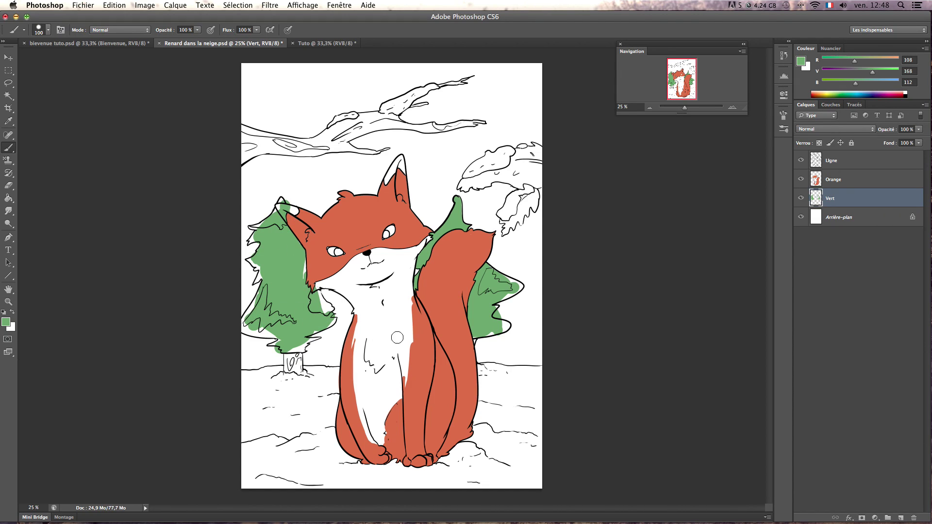
left_click_drag(305, 259, 304, 316)
Make Orange the active layer and hide the Vert layer
left_click(836, 181)
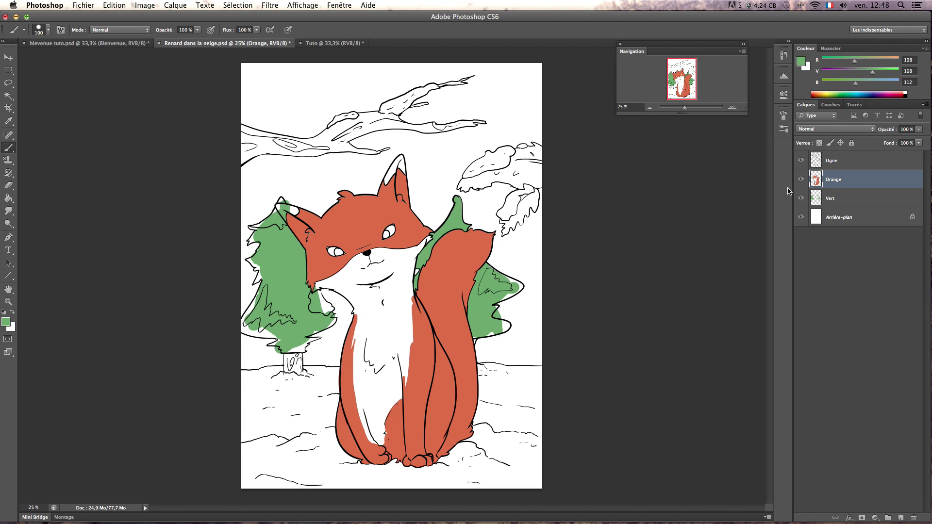
left_click(454, 268, "alt")
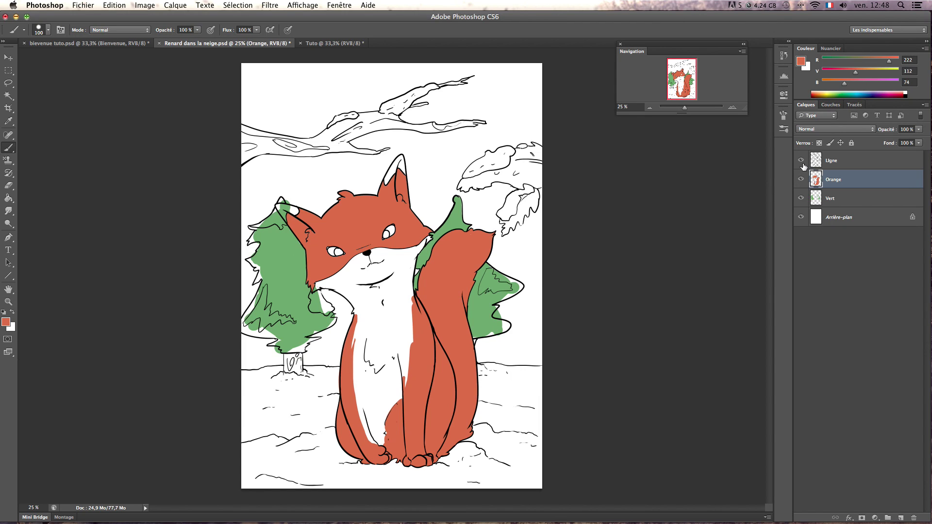
left_click(800, 198)
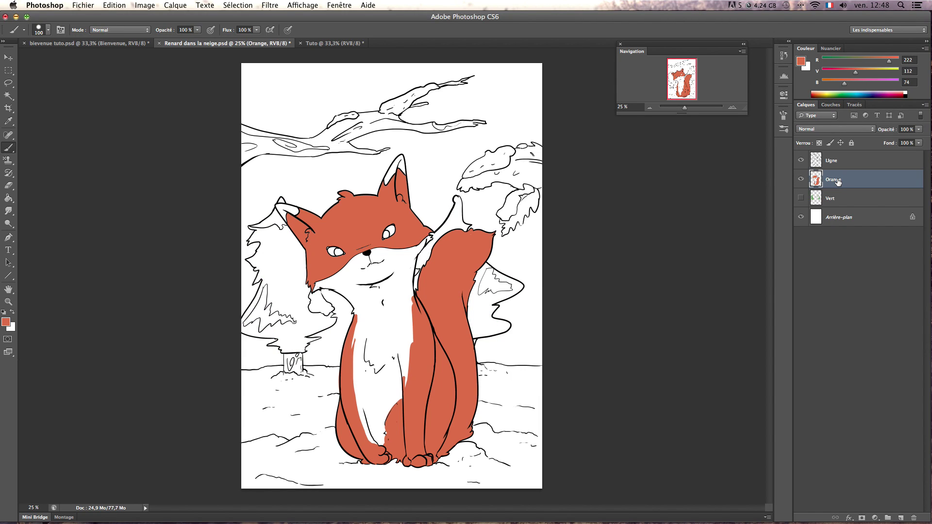
key("super+shift+n")
key("Return")
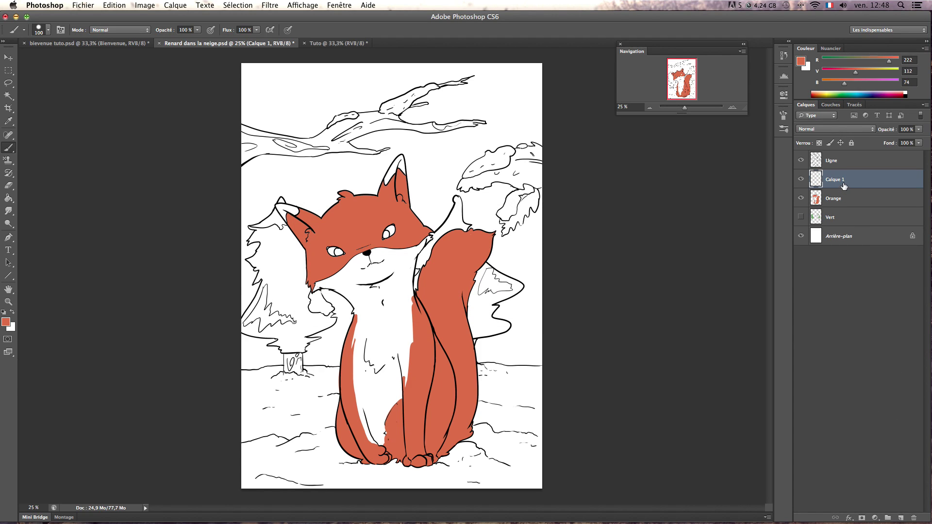
key("super+e")
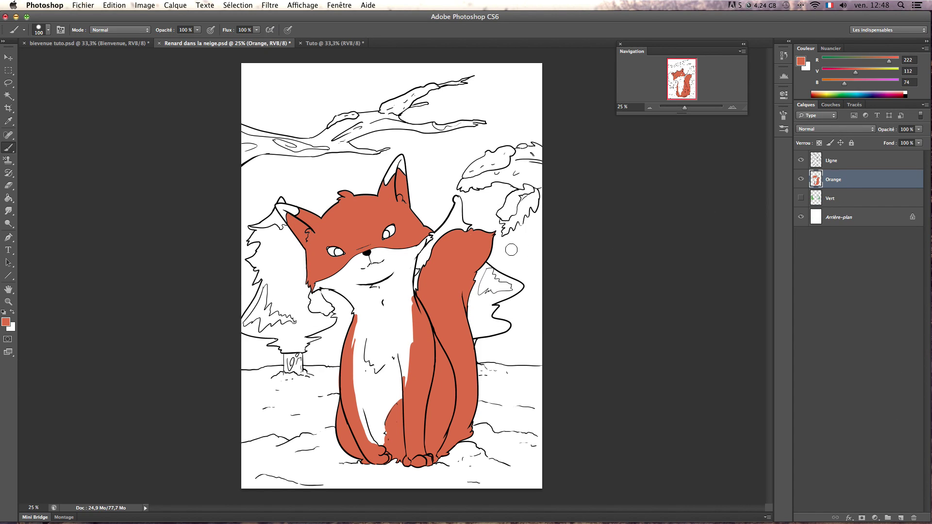
Paint a blue stroke, colour 4a69de, across the tip of the fox's tail on the Orange layer with a 175 px brush
left_click(5, 321)
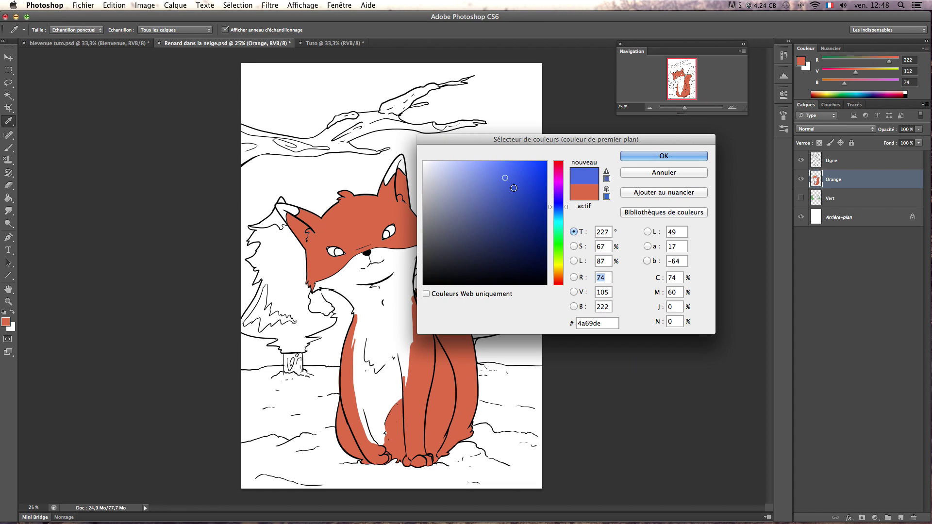
left_click(657, 156)
key("b")
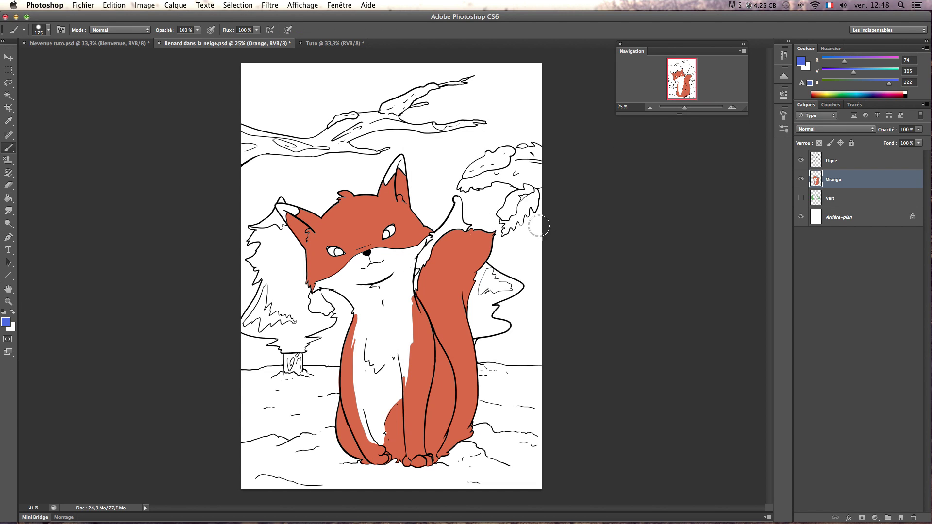
left_click_drag(470, 248, 484, 203)
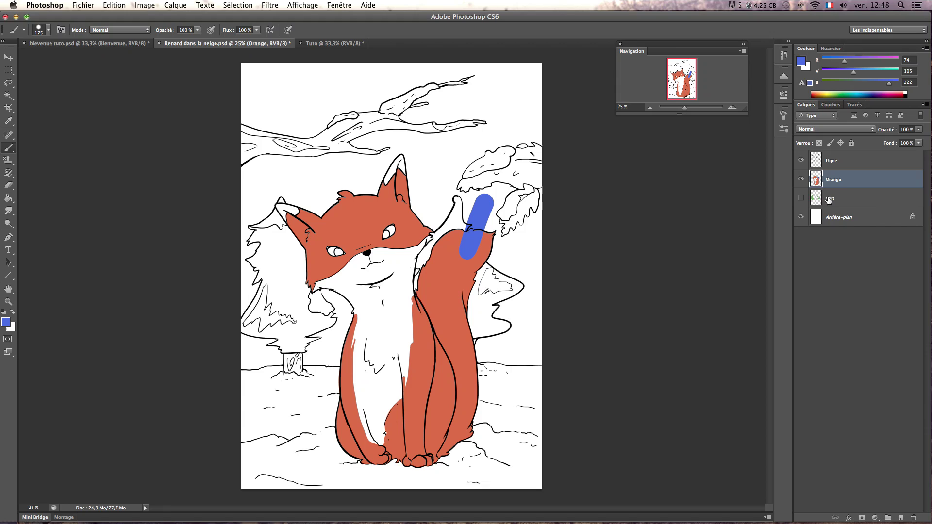
Toggle the Orange layer's visibility to check which painted areas it contains
left_click(801, 180)
left_click(801, 180)
left_click(801, 180)
left_click(800, 180)
Add a new layer above Orange and make it a clipping mask
left_click(901, 517)
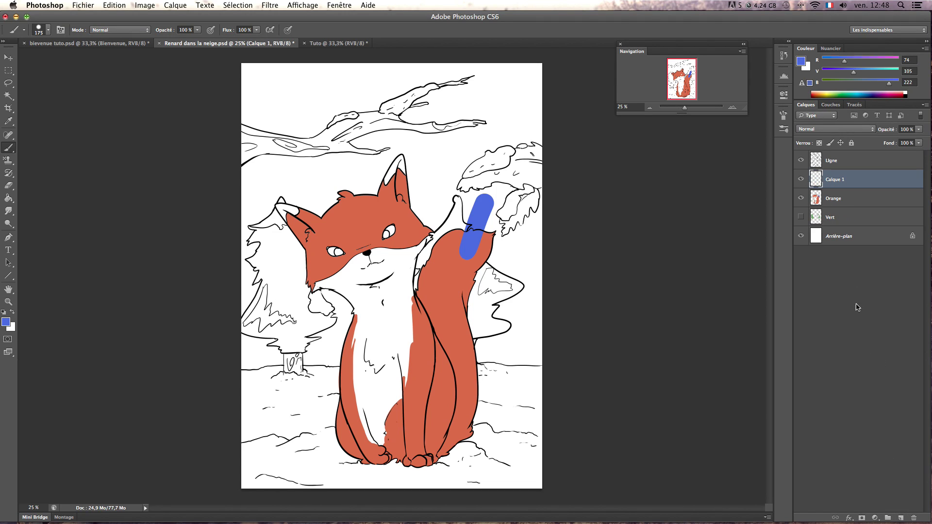
right_click(856, 182)
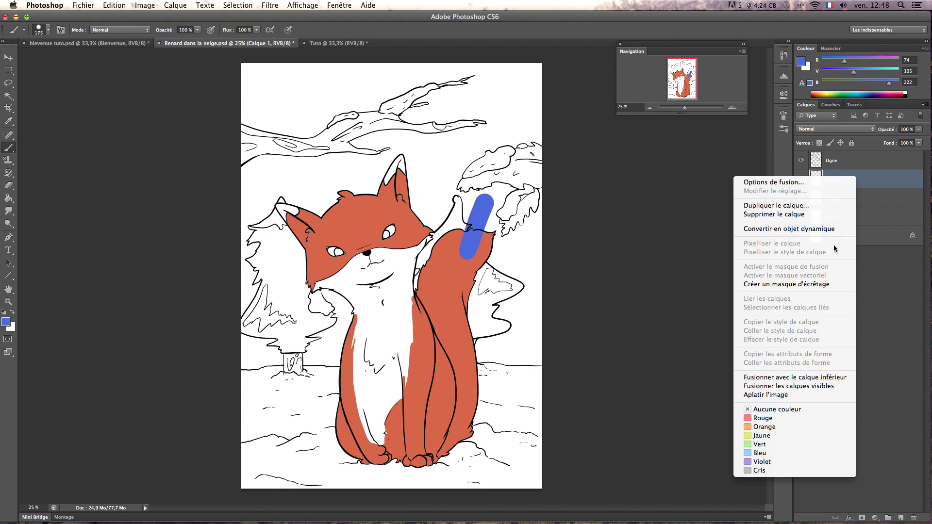
left_click(834, 284)
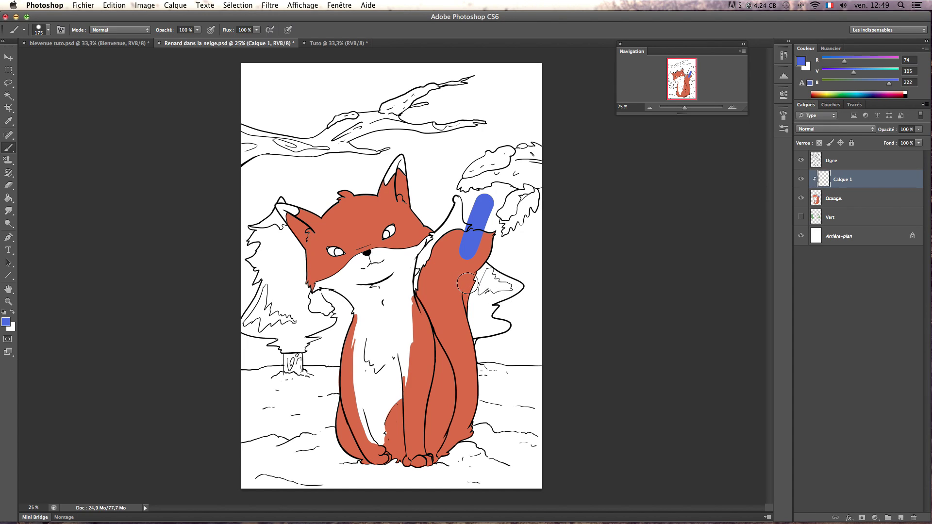
Sample the fox's orange and darken the foreground colour to a brown shade, RGB 157, 90, 67
left_click(452, 269, "alt")
left_click(6, 322)
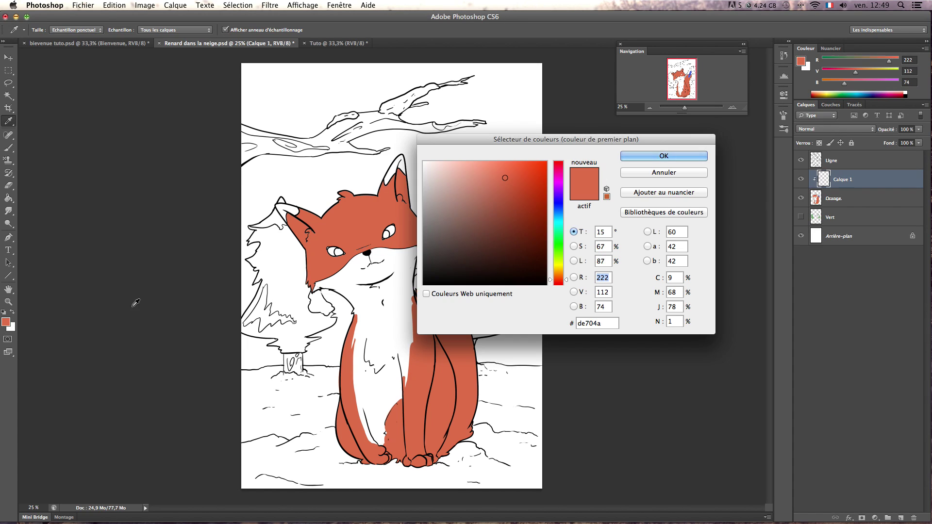
mouse_move(505, 178)
left_mouse_down()
mouse_move(476, 228)
mouse_move(486, 224)
left_mouse_up()
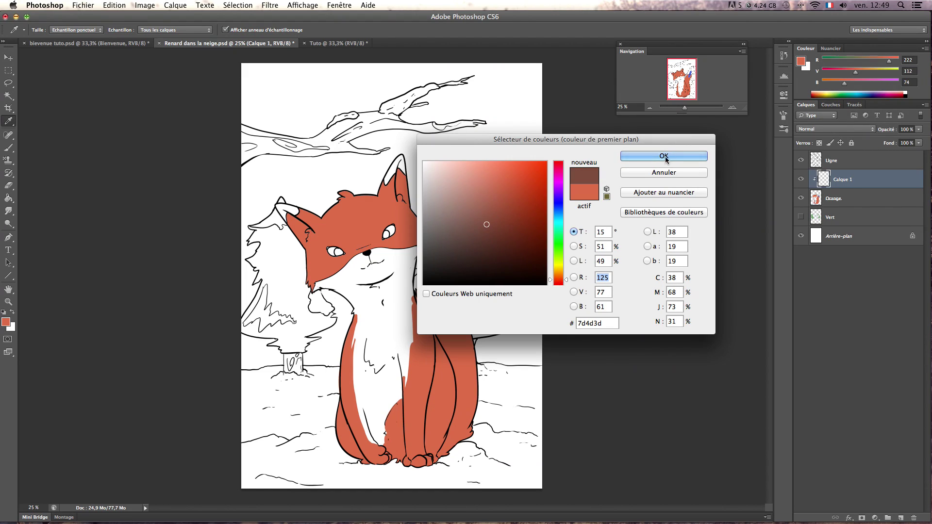
left_click(492, 213)
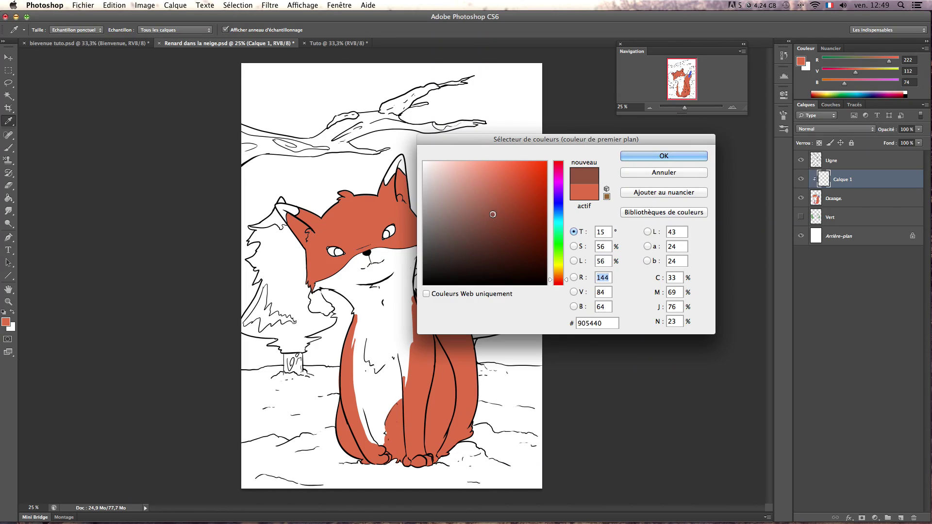
key("Return")
key("b")
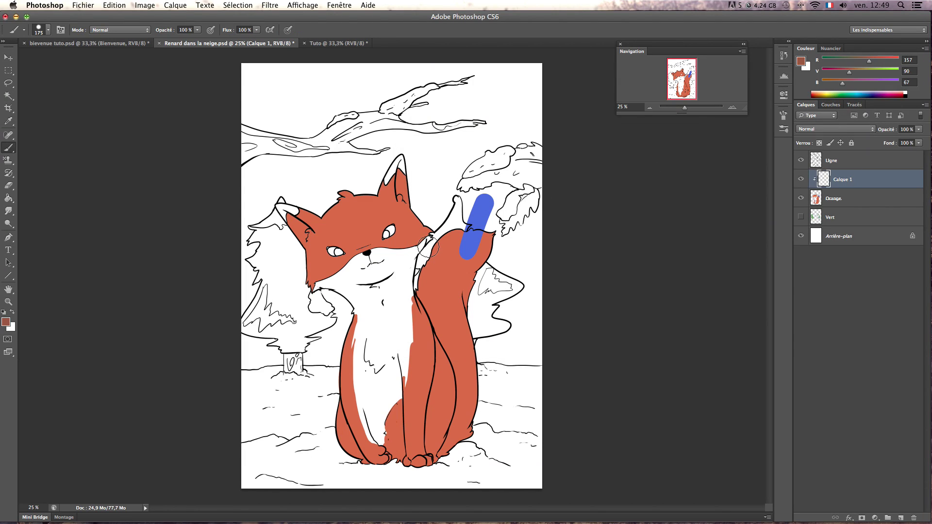
Paint brown shading on the clipped layer over the fox's ear, lower face and upper tail with a 100 px brush
key("bracketleft")
key("bracketleft")
mouse_move(288, 218)
left_mouse_down()
mouse_move(322, 308)
mouse_move(329, 278)
mouse_move(320, 258)
mouse_move(307, 256)
mouse_move(320, 286)
mouse_move(375, 257)
mouse_move(316, 260)
mouse_move(345, 260)
mouse_move(328, 273)
mouse_move(428, 244)
mouse_move(346, 267)
mouse_move(491, 213)
mouse_move(471, 276)
mouse_move(468, 222)
mouse_move(488, 208)
left_mouse_up()
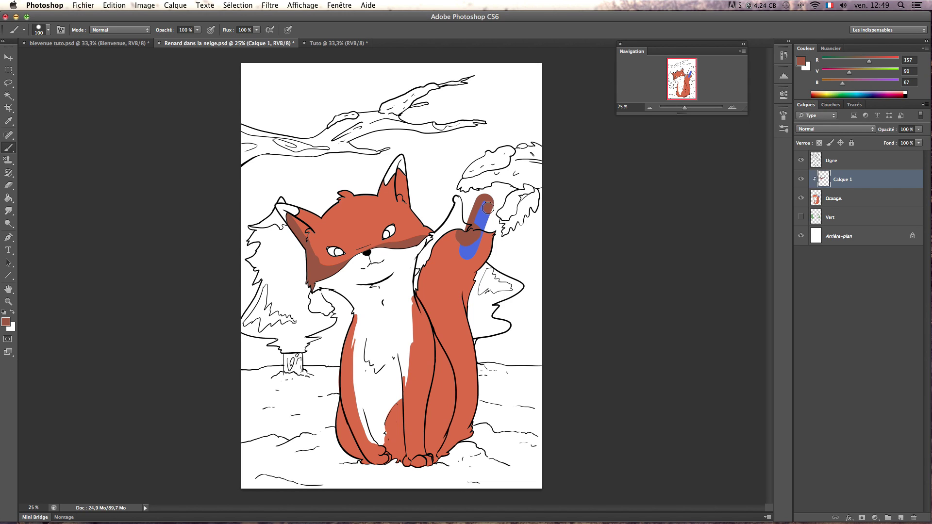
mouse_move(462, 240)
left_mouse_down()
mouse_move(441, 248)
mouse_move(458, 234)
mouse_move(431, 277)
mouse_move(466, 249)
mouse_move(447, 252)
mouse_move(438, 240)
mouse_move(443, 279)
left_mouse_up()
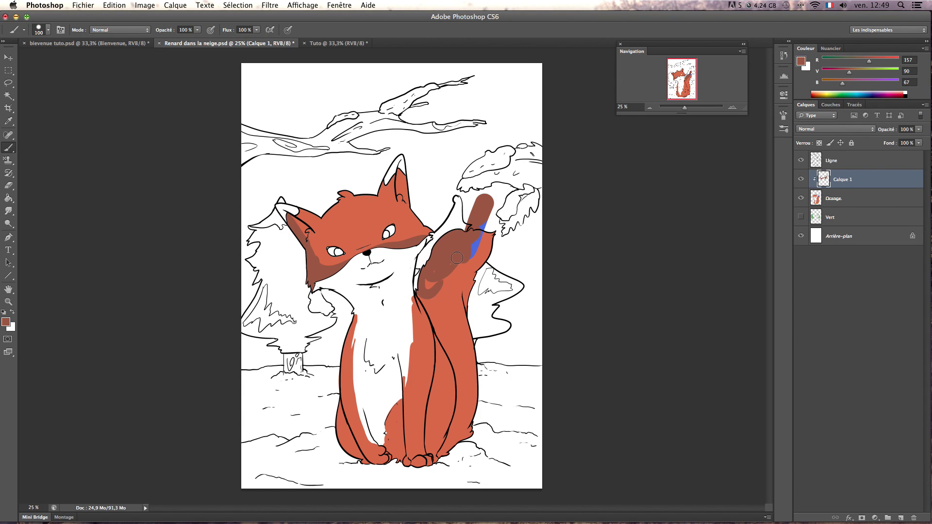
Toggle the Orange layer's visibility to check how it affects the clipped shading
left_click(799, 198)
left_click(799, 198)
left_click(799, 198)
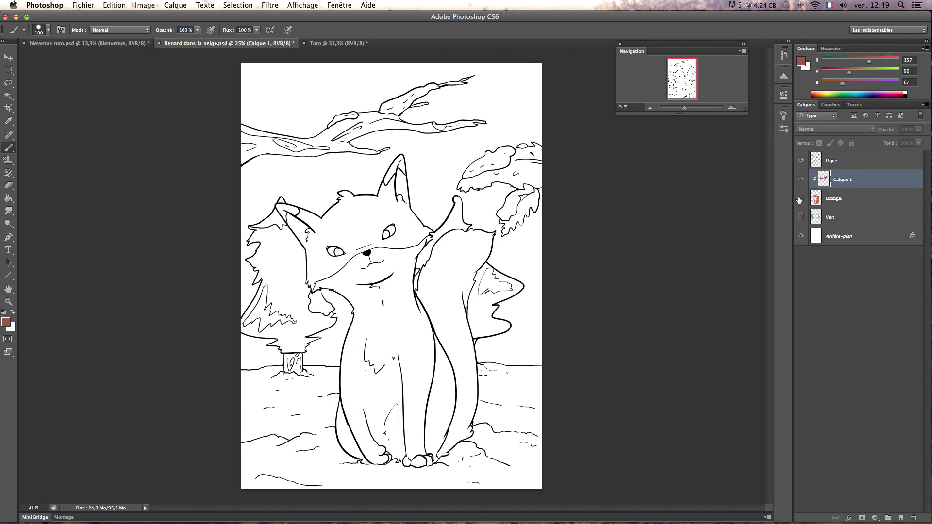
left_click(800, 199)
Erase the stroke sticking out above the tail on the Orange layer, and make the clipped layer Calque 1 active again
key("e")
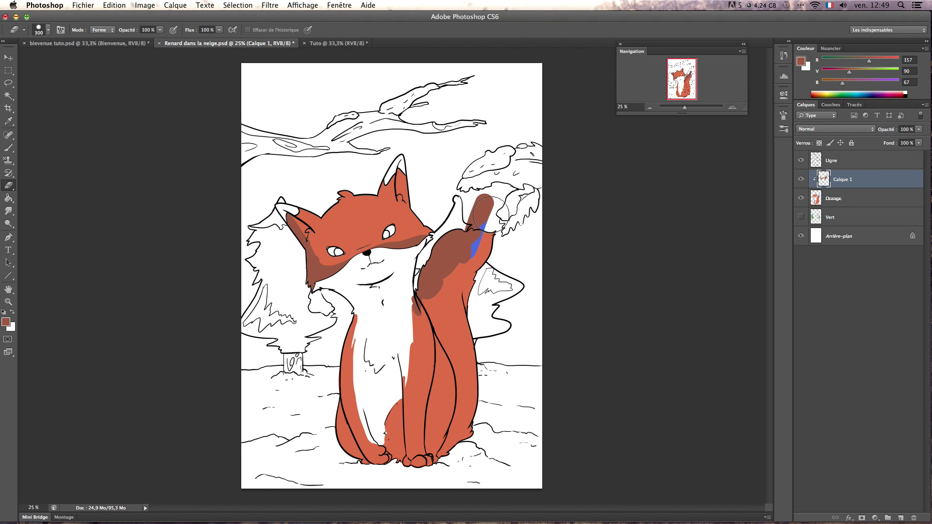
key("alt+bracketleft")
key("bracketleft")
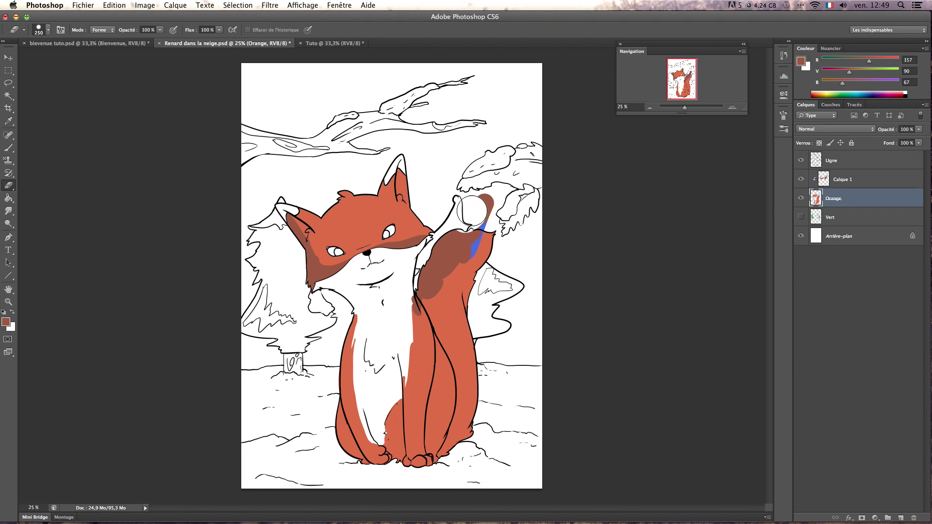
left_click_drag(472, 210, 486, 221)
key("b")
left_click(849, 180)
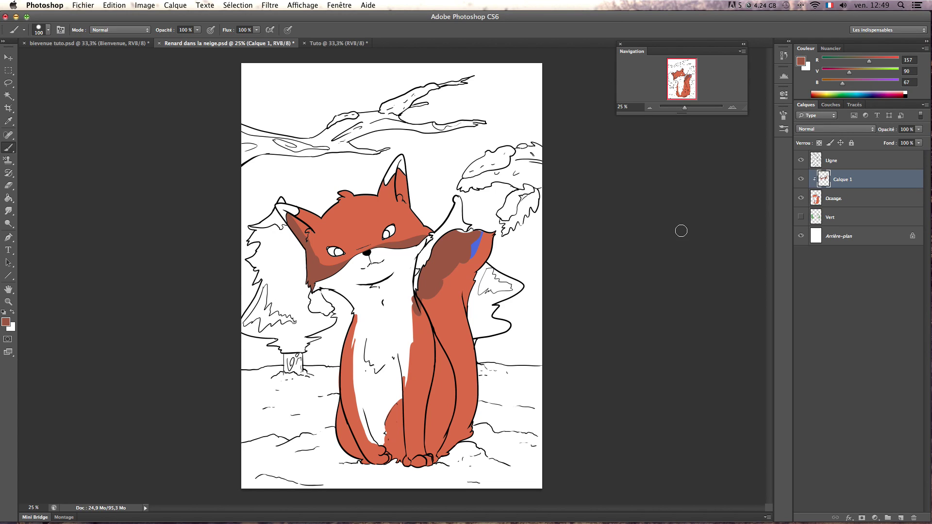
Extend the brown shading down the inner side of the tail to the fox's feet, reducing the brush size
mouse_move(432, 285)
left_mouse_down()
mouse_move(452, 352)
mouse_move(435, 311)
mouse_move(459, 254)
mouse_move(435, 322)
mouse_move(442, 310)
mouse_move(459, 410)
mouse_move(457, 398)
mouse_move(440, 452)
left_mouse_up()
key("bracketleft")
key("bracketleft")
Erase the stray patch of brown shading at the top of the fox's shoulder
key("e")
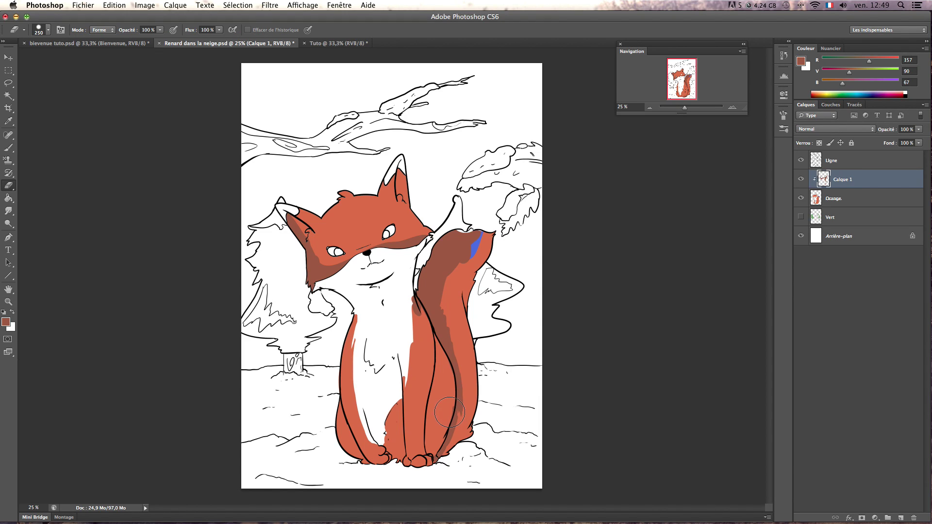
key("bracketright")
left_click_drag(412, 302, 417, 307)
Paint brown shading along the fox's front leg, the area between the legs and the other hind leg, adjusting the brush size
key("b")
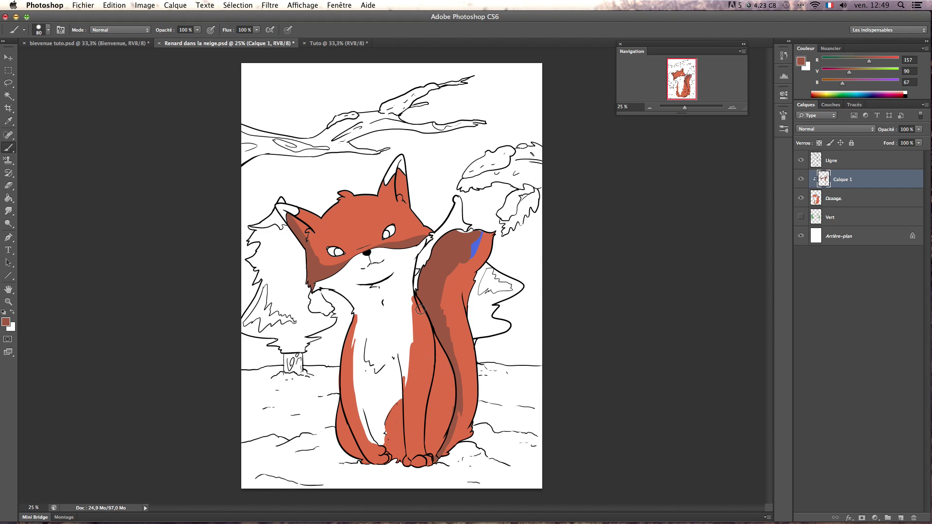
mouse_move(406, 391)
left_mouse_down()
mouse_move(414, 454)
mouse_move(408, 401)
mouse_move(410, 452)
left_mouse_up()
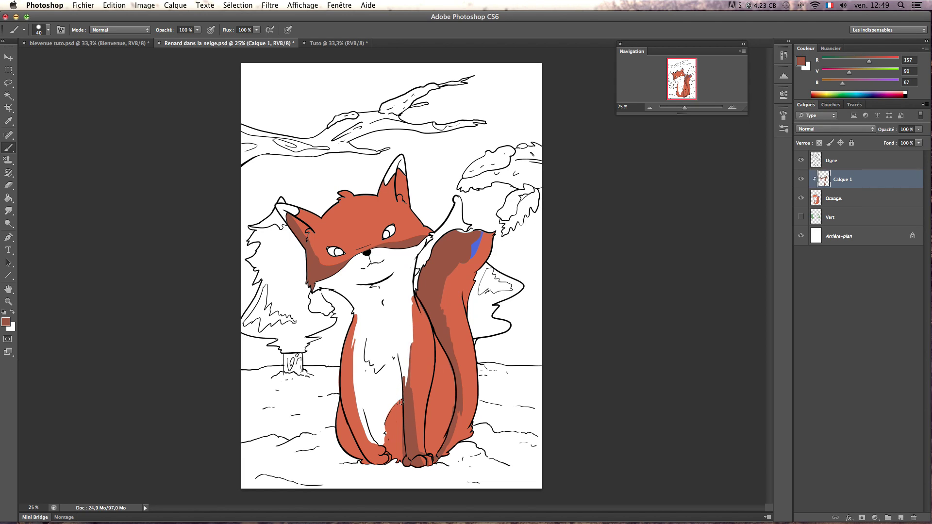
key("bracketright")
key("bracketright")
key("bracketright")
key("bracketright")
key("bracketright")
mouse_move(402, 401)
left_mouse_down()
mouse_move(397, 451)
mouse_move(389, 442)
mouse_move(390, 418)
mouse_move(398, 446)
mouse_move(372, 457)
mouse_move(380, 449)
mouse_move(372, 462)
mouse_move(385, 465)
mouse_move(364, 464)
mouse_move(340, 401)
left_mouse_up()
key("bracketleft")
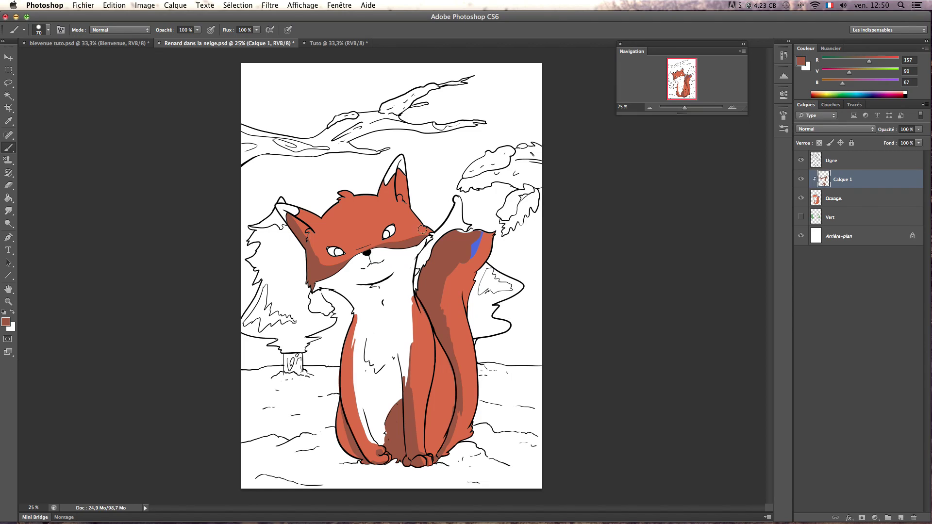
Erase the brown shading from the cheek nearest the tail, trim the other cheek's shading, and touch up the shading on top of the head
key("e")
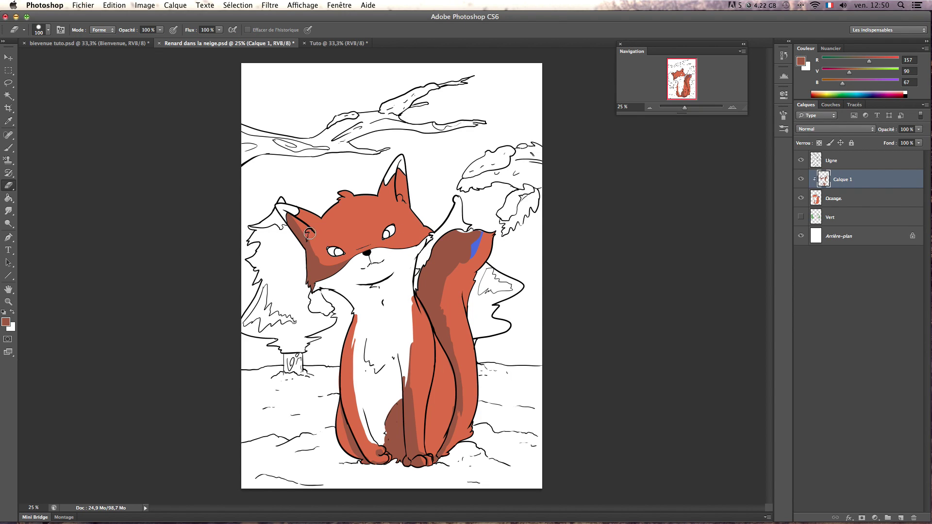
mouse_move(310, 234)
left_mouse_down()
mouse_move(320, 262)
mouse_move(342, 259)
left_mouse_up()
key("b")
left_click_drag(381, 196, 345, 193)
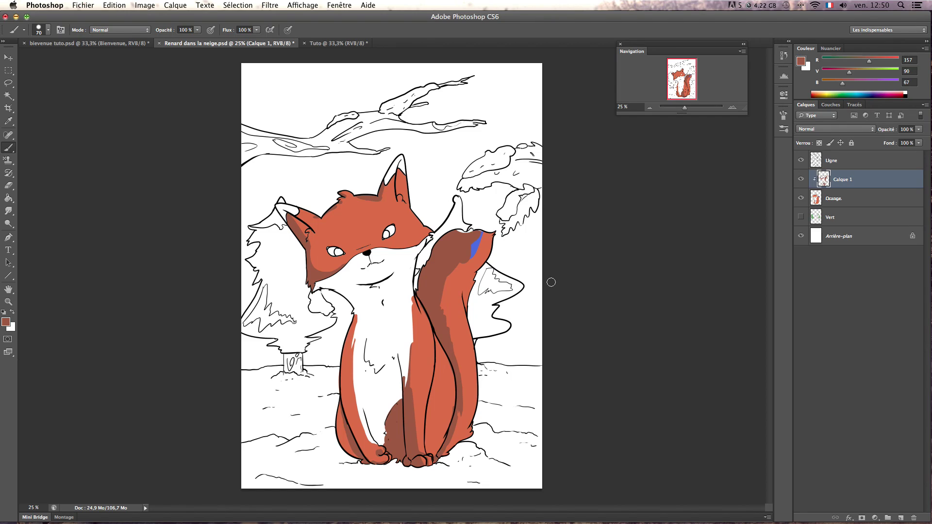
key("e")
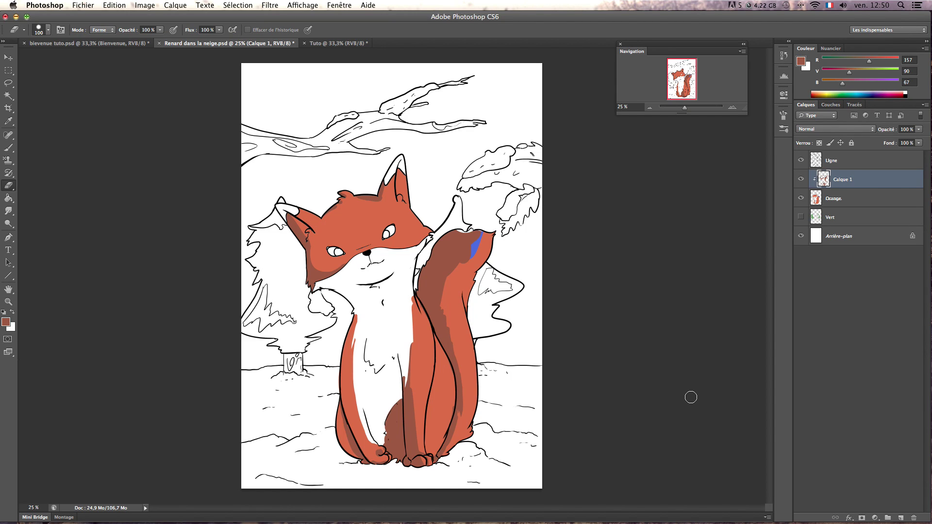
key("b")
Paint over the blue patch on the tail tip on the Orange layer with the sampled fox orange
key("alt+bracketleft")
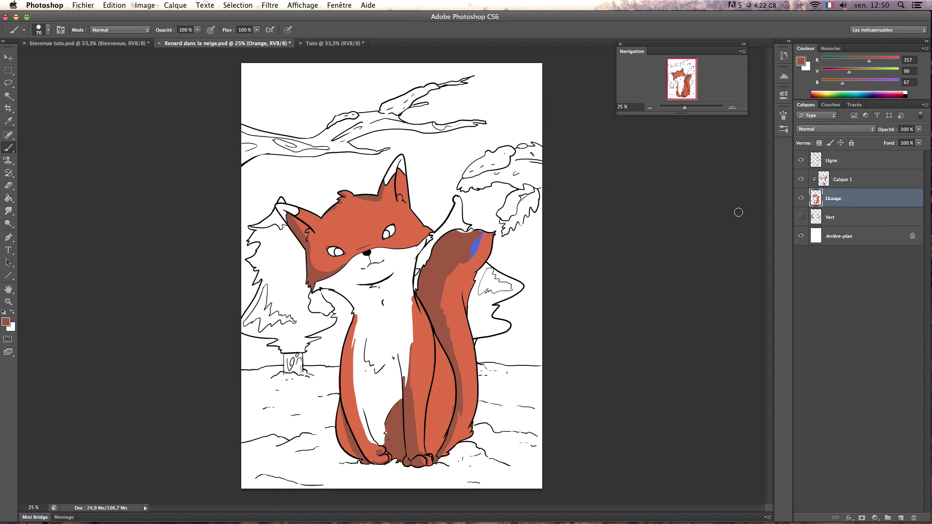
left_click(489, 251, "alt")
left_click_drag(472, 256, 479, 242)
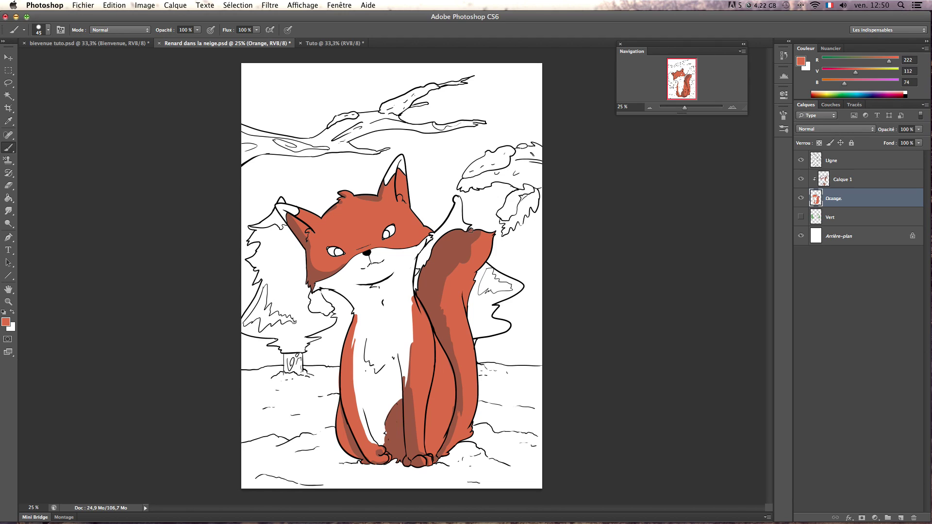
Shift the hue of the shading layer Calque 1 to -14 with Hue/Saturation
left_click(853, 182)
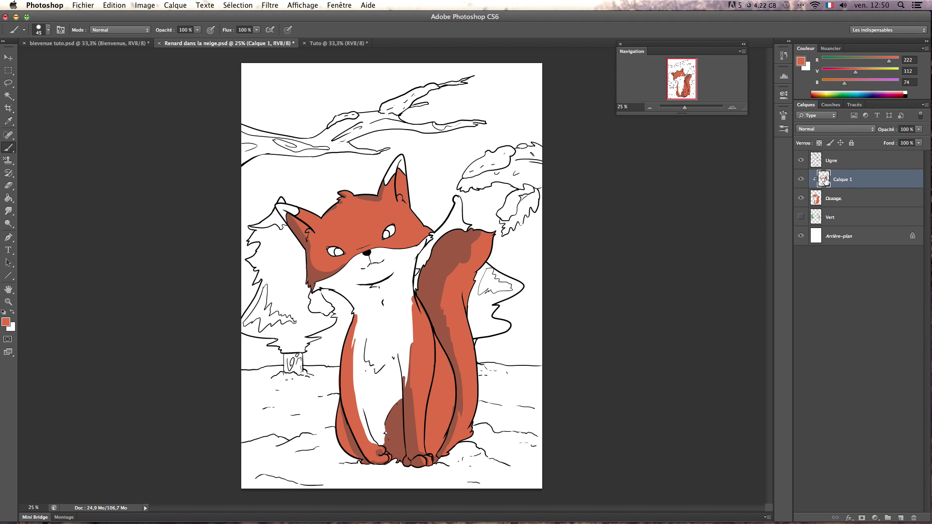
left_click(144, 6)
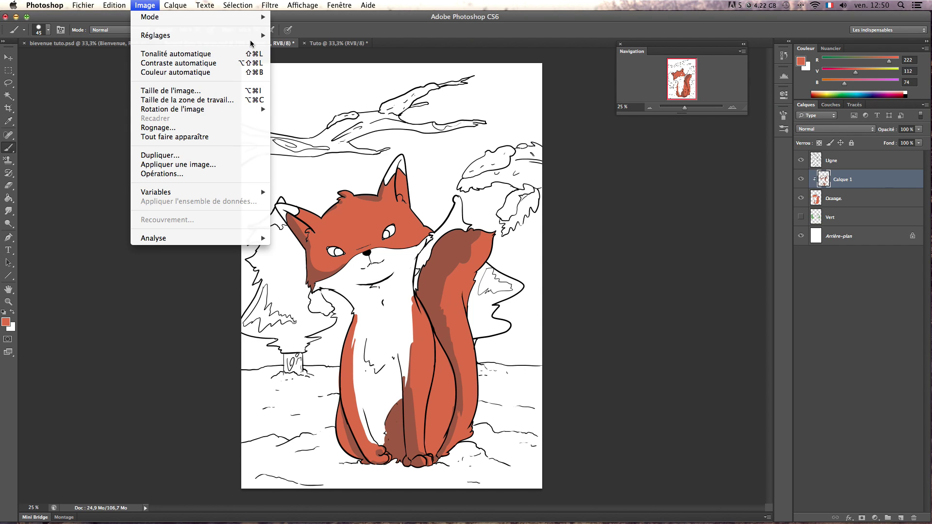
mouse_move(264, 36)
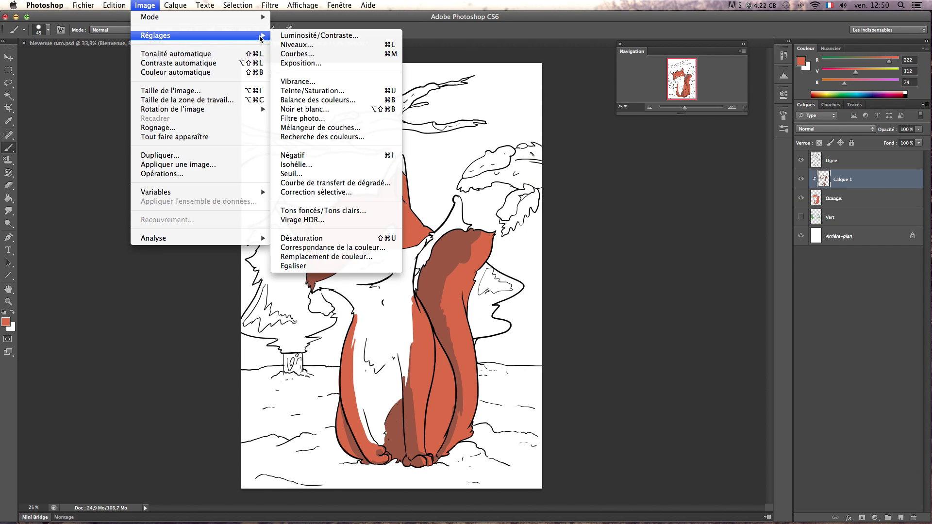
left_click(381, 92)
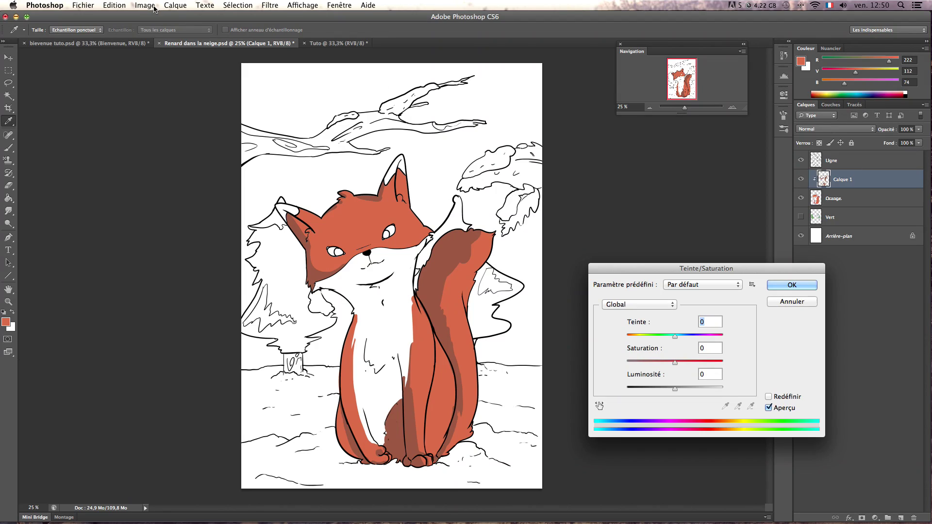
left_click(153, 8)
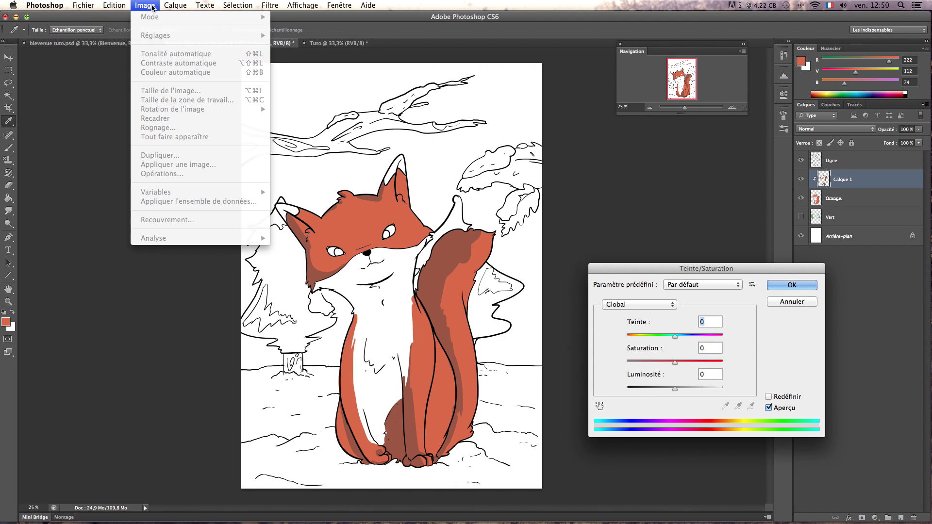
left_click(791, 303)
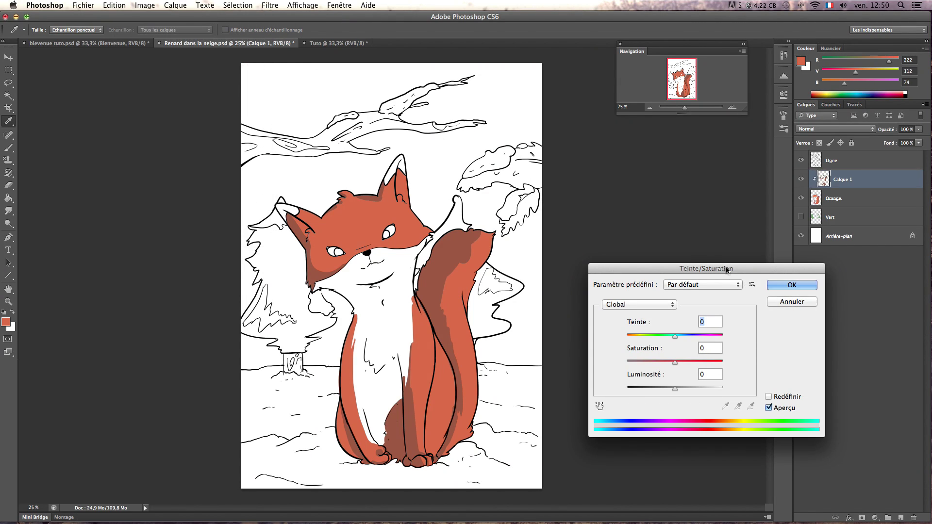
left_click_drag(727, 268, 707, 190)
mouse_move(657, 260)
left_mouse_down()
mouse_move(688, 261)
mouse_move(649, 264)
left_mouse_up()
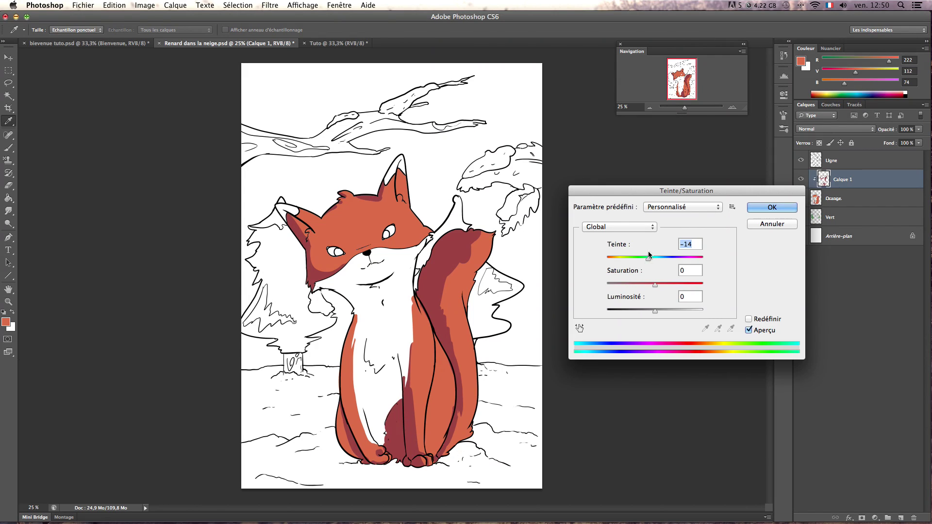
left_click(767, 209)
Show the Vert layer and shift its hue to +41 with Hue/Saturation
left_click(801, 216)
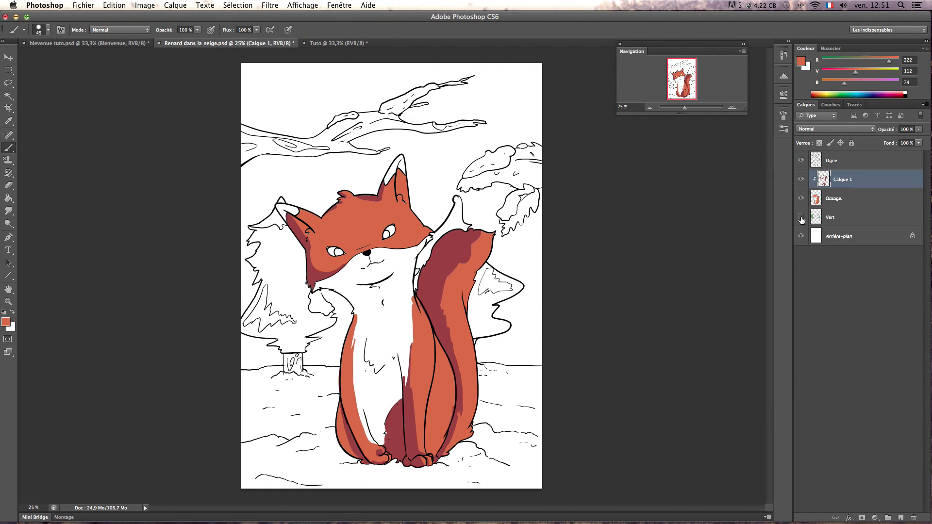
left_click(838, 216)
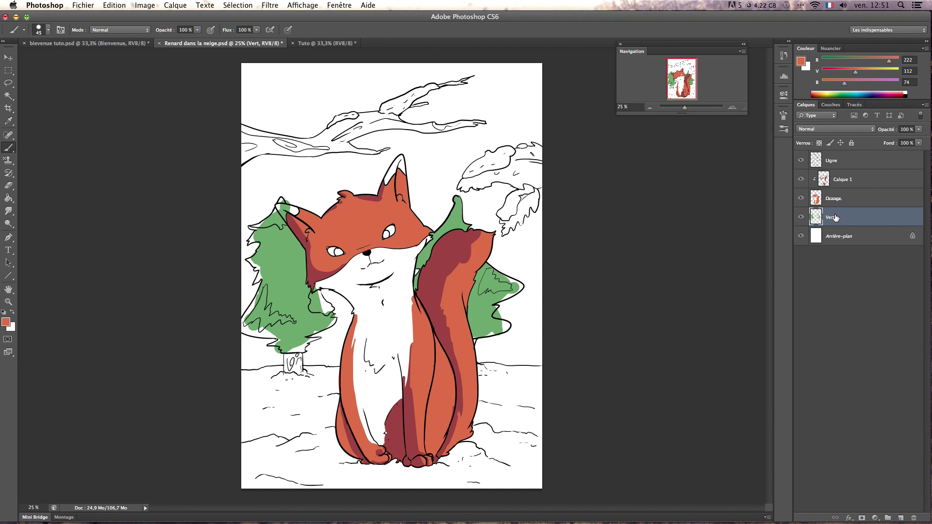
left_click(145, 6)
mouse_move(257, 36)
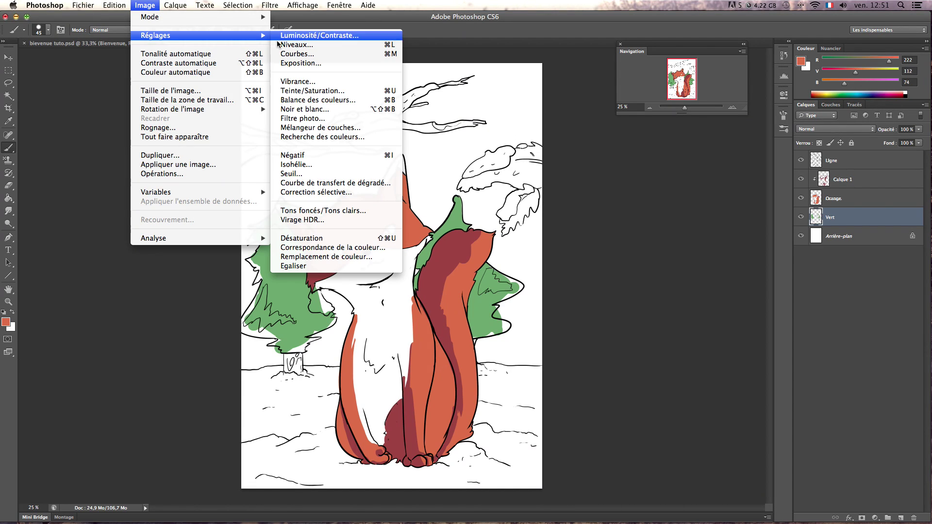
left_click(347, 92)
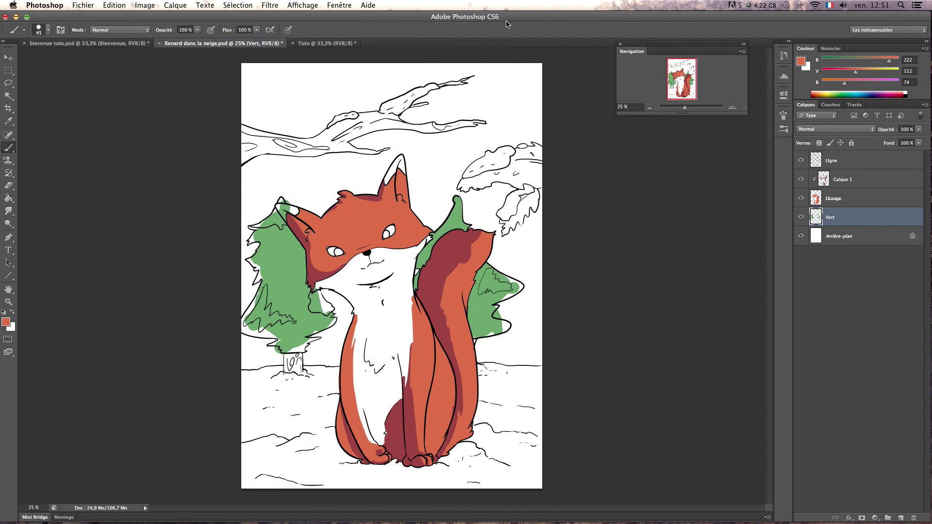
left_click_drag(655, 258, 677, 265)
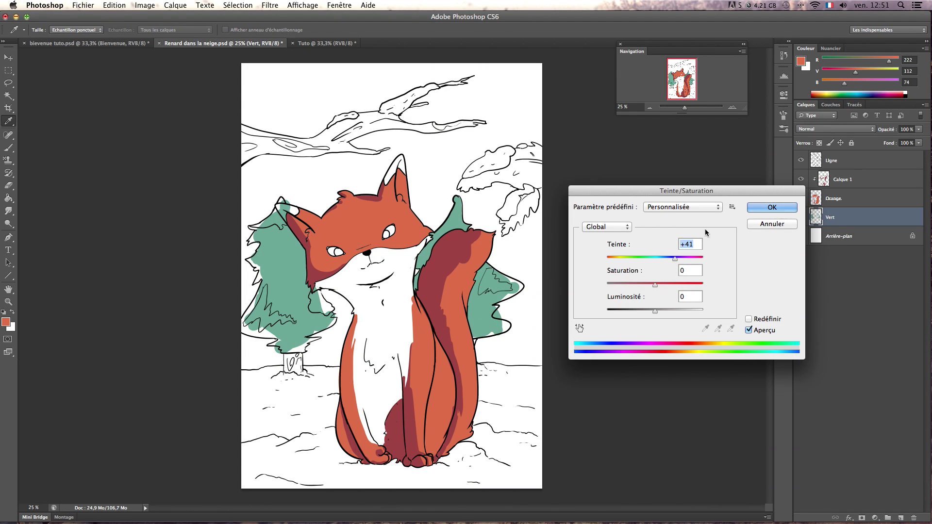
left_click(768, 208)
key("b")
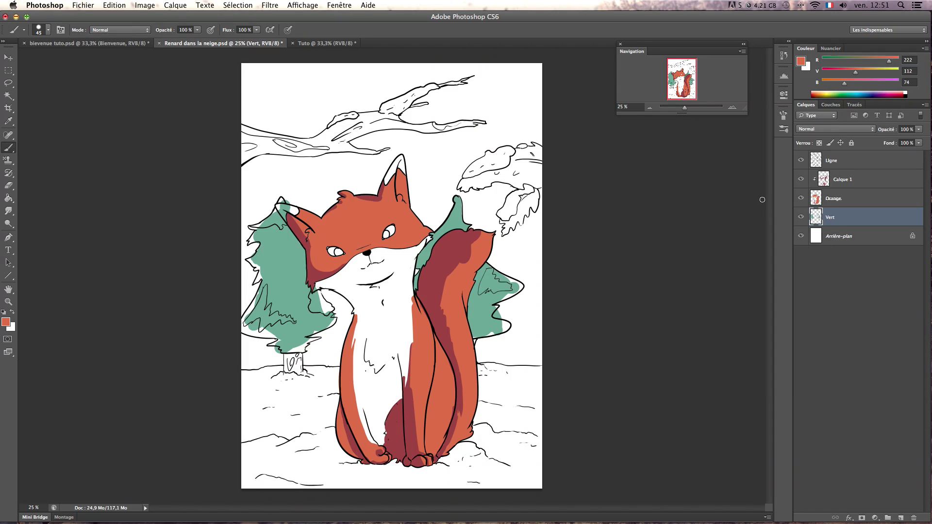
Toggle the visibility of Calque 1 off and on, and lower its opacity to 78 %
left_click(842, 179)
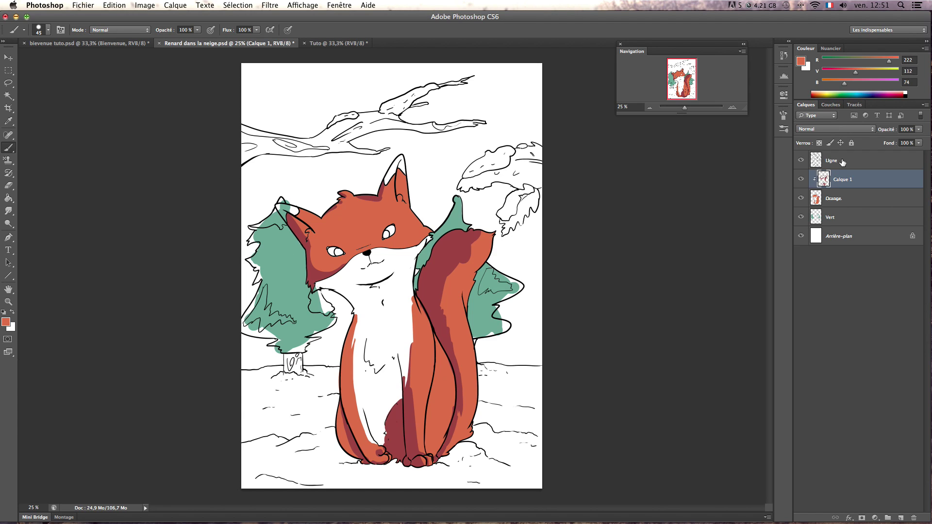
left_click(800, 180)
left_click(801, 180)
key("alt+bracketleft")
key("alt+bracketright")
left_click(917, 131)
mouse_move(914, 143)
left_mouse_down()
mouse_move(895, 142)
mouse_move(907, 141)
left_mouse_up()
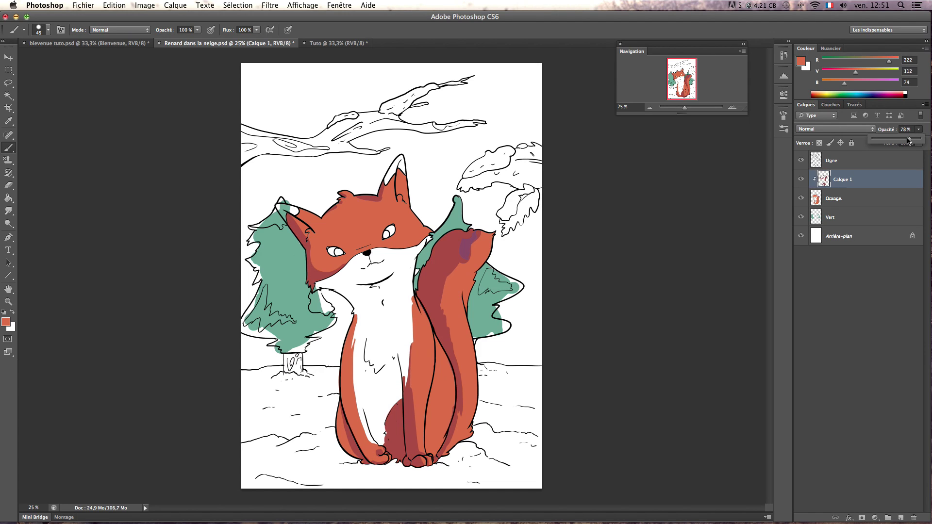
Cover the rest of the tail's blue patch on the Orange layer and set Calque 1's opacity to 100 %
left_click(853, 198)
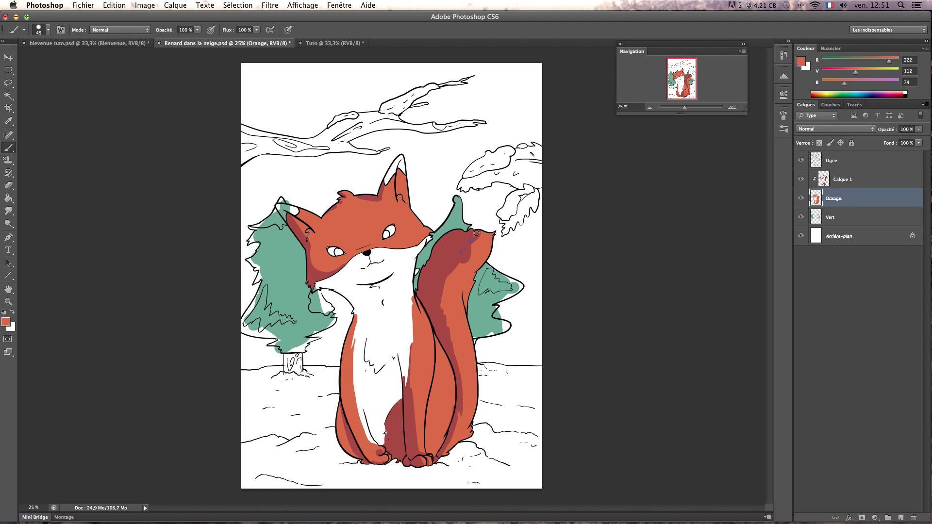
left_click(859, 182)
left_click(918, 129)
mouse_move(908, 140)
left_mouse_down()
mouse_move(897, 141)
mouse_move(925, 140)
left_mouse_up()
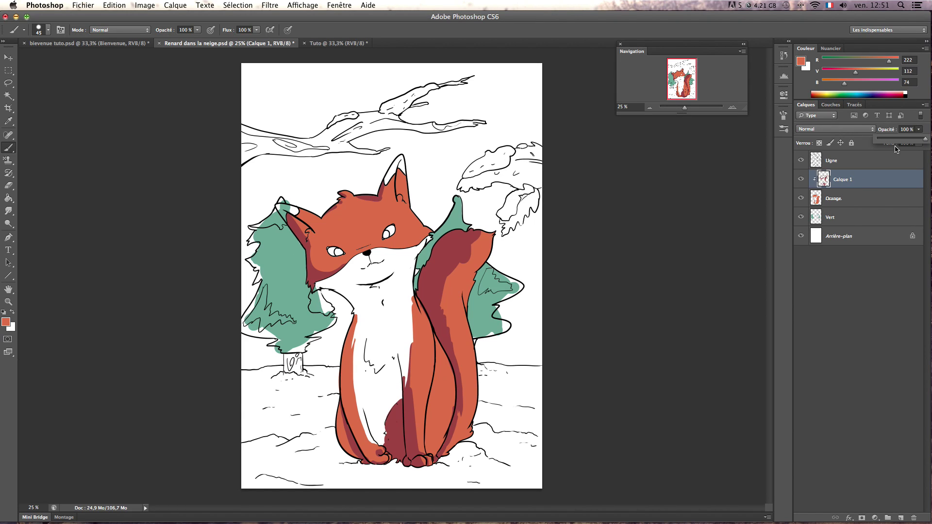
Create a new layer above Calque 1 and set the foreground colour to light blue, RGB 109, 192, 223
key("super+shift+n")
left_click(594, 233)
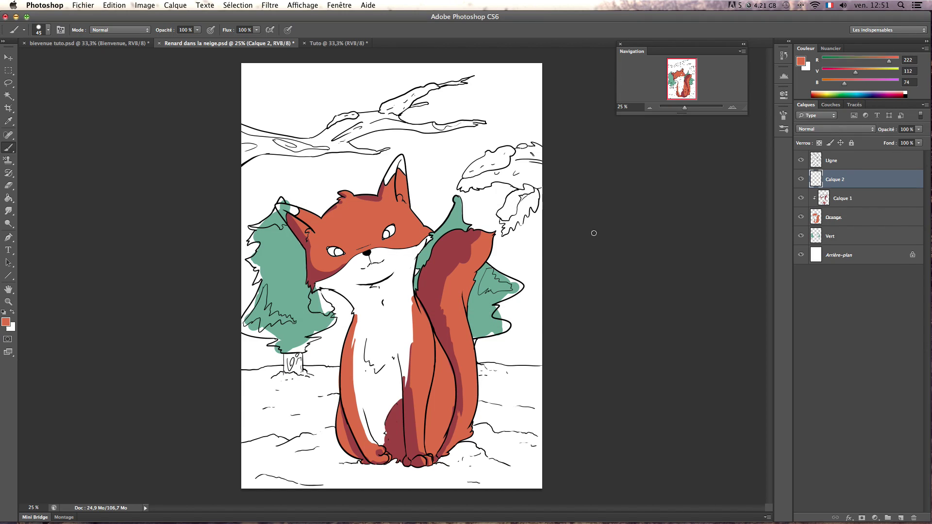
left_click(10, 322)
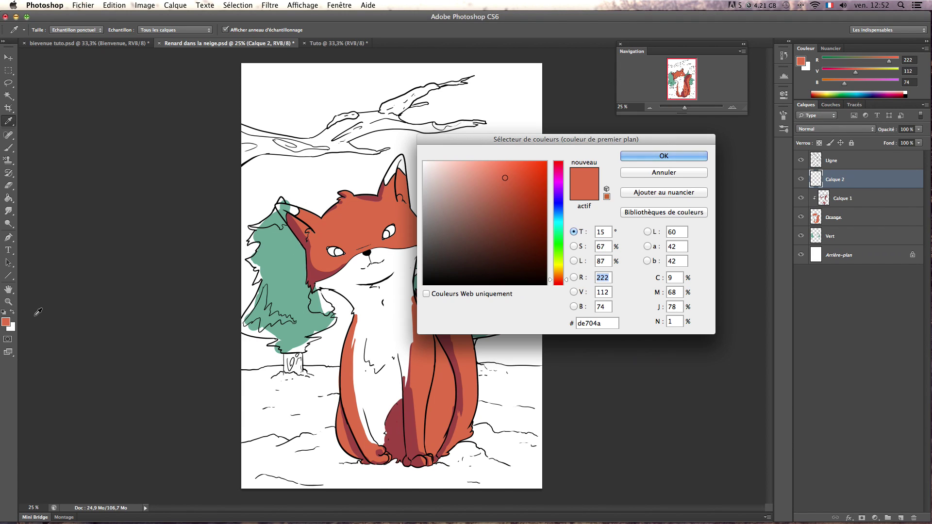
left_click(557, 233)
left_click_drag(558, 233, 558, 223)
left_click(490, 178)
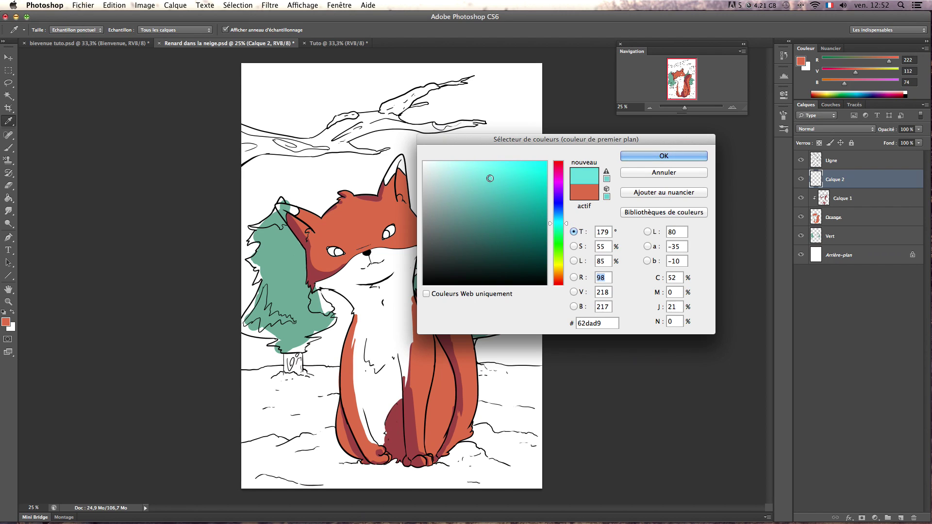
left_click(653, 155)
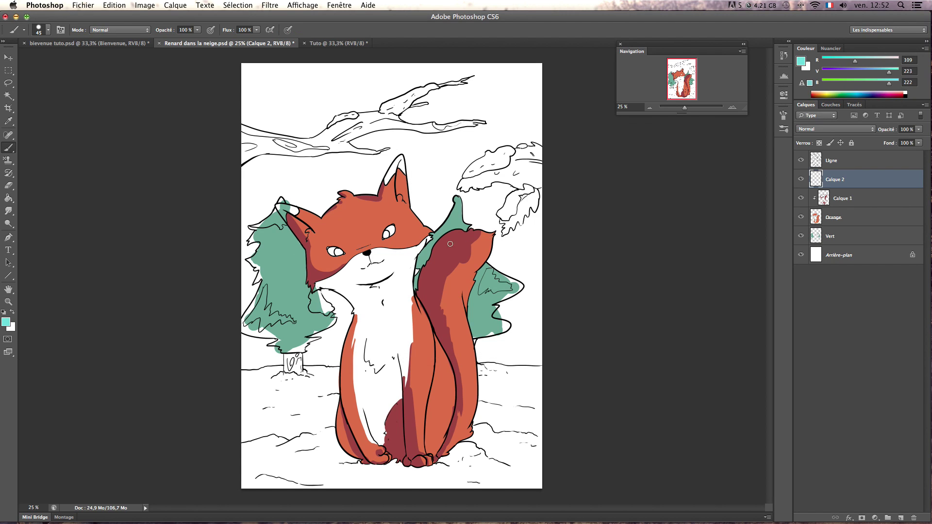
left_click(6, 321)
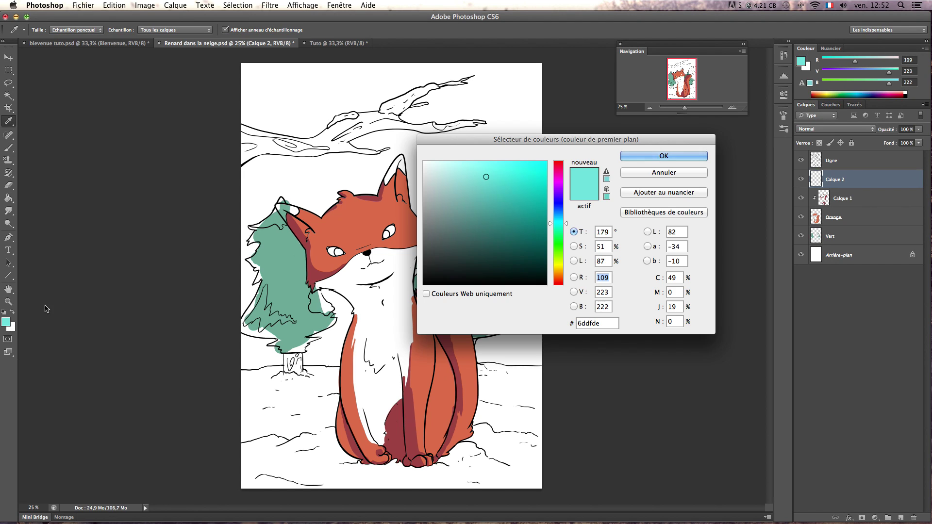
left_click(559, 218)
left_click(650, 155)
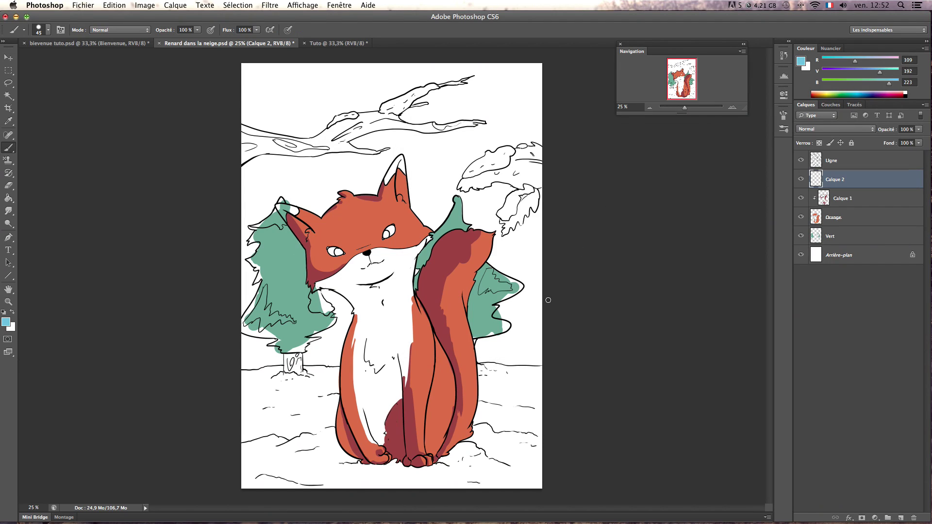
Choose the oval 198 px brush, enlarge it to 800 px and stamp a blue spot on the snow at the drawing's right edge
right_click(517, 360)
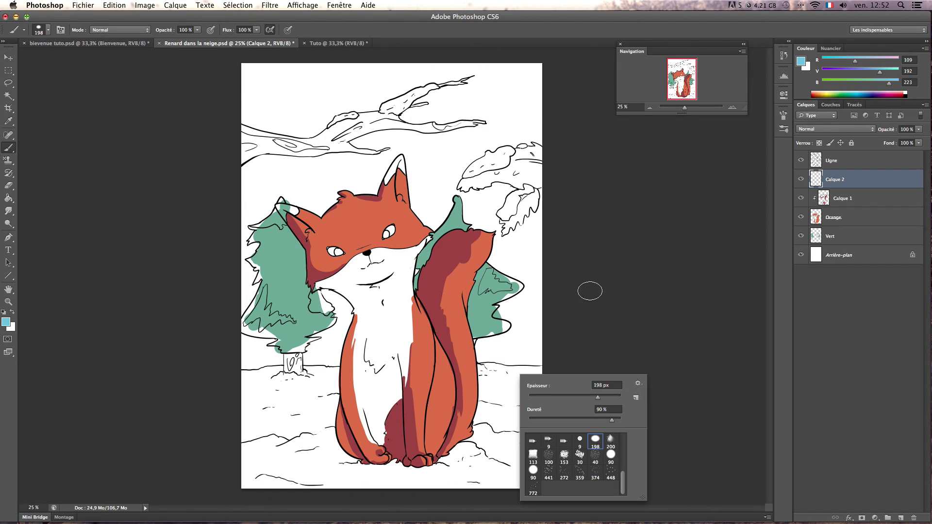
key("Return")
key("bracketright")
key("bracketright")
key("bracketright")
key("bracketright")
key("bracketright")
key("bracketright")
left_click(540, 429)
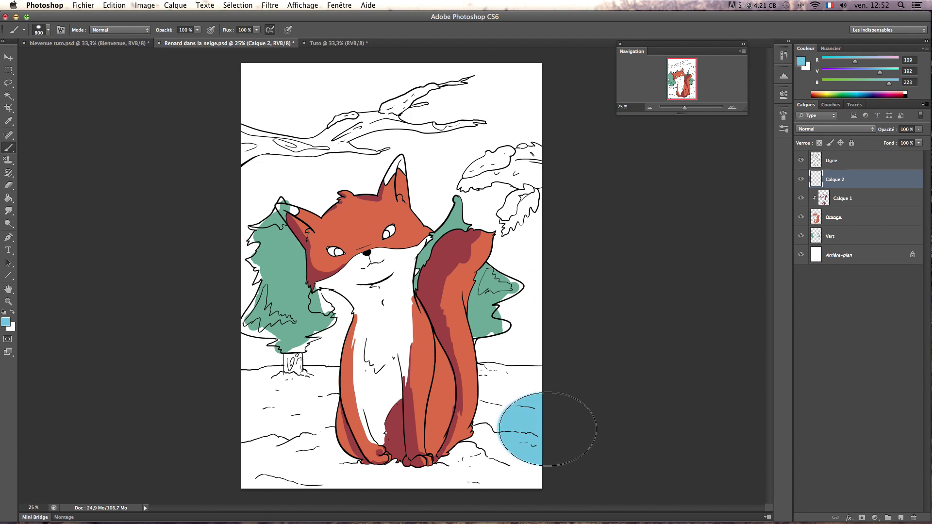
Reduce the brush to 70 px and paint a short blue stroke just above the large blue spot
key("bracketleft")
key("bracketleft")
key("bracketleft")
key("bracketleft")
key("bracketleft")
key("bracketleft")
key("bracketleft")
key("bracketleft")
key("bracketleft")
key("bracketleft")
key("bracketleft")
key("bracketleft")
key("bracketleft")
mouse_move(527, 383)
left_mouse_down()
mouse_move(536, 386)
mouse_move(519, 387)
left_mouse_up()
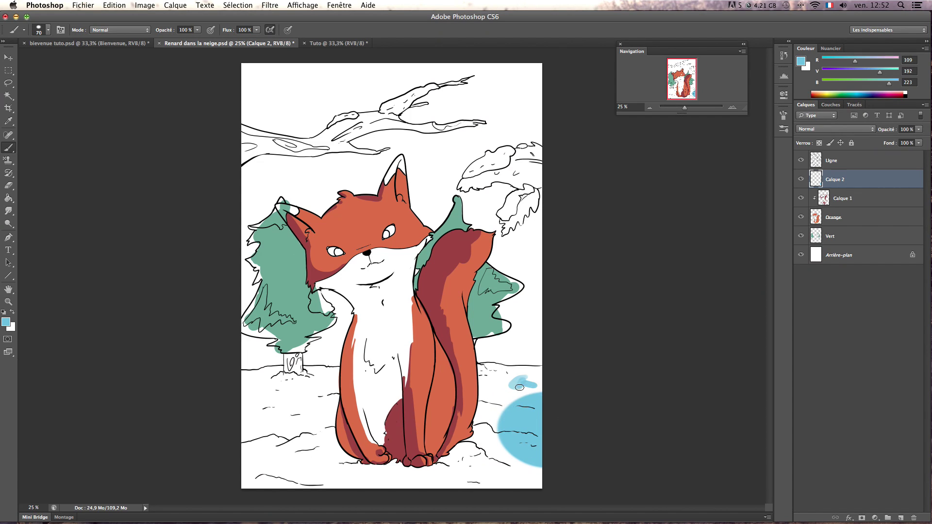
Set the foreground colour to sandy yellow and stamp a 500 px spot on the snow at the drawing's left edge
left_click(6, 322)
left_click(556, 262)
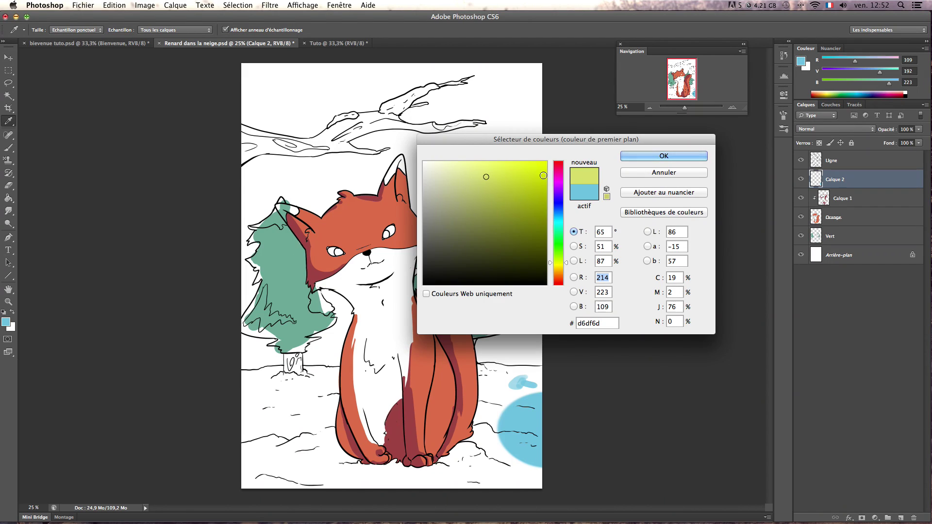
left_click(557, 267)
key("Return")
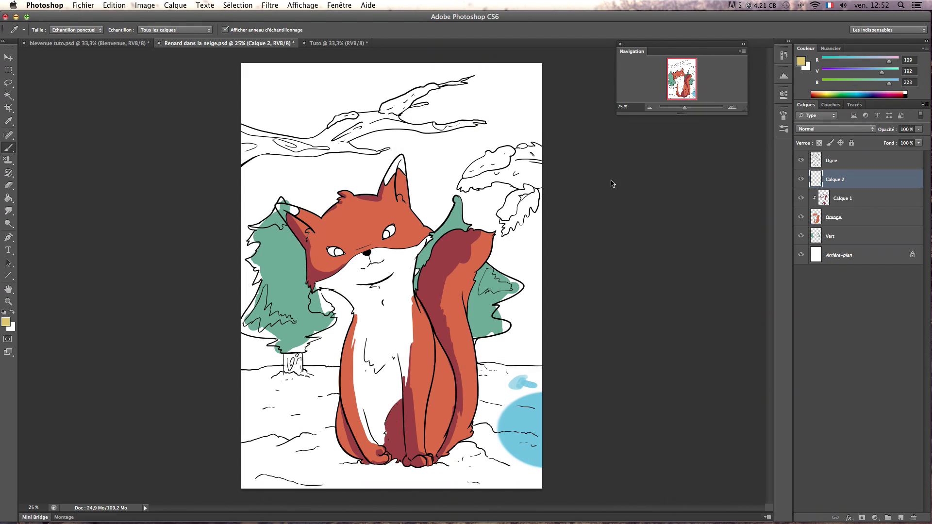
left_click(249, 445)
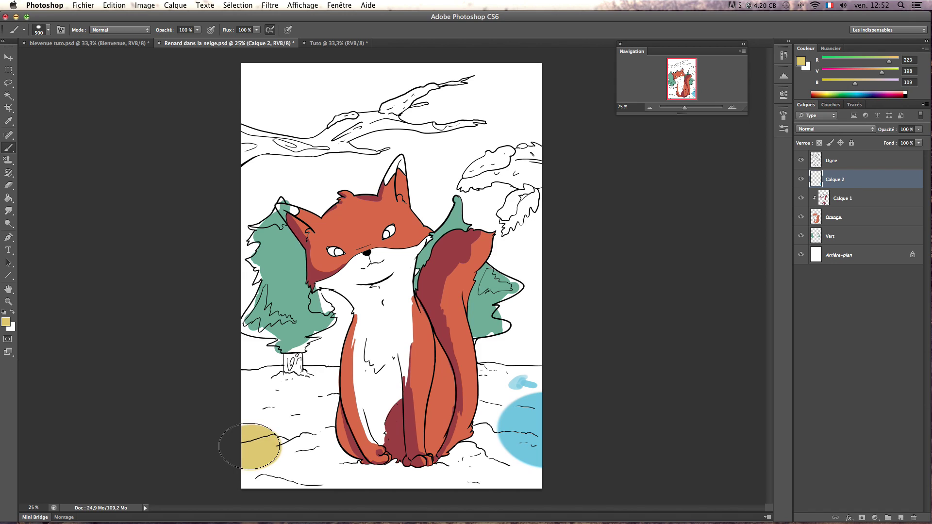
Reduce the brush to 70 px and paint a short yellow stroke just above the large yellow spot
key("bracketleft")
key("bracketleft")
key("bracketleft")
key("bracketleft")
key("bracketleft")
key("bracketleft")
key("bracketleft")
key("bracketleft")
key("bracketleft")
key("bracketleft")
key("bracketleft")
mouse_move(236, 415)
left_mouse_down()
mouse_move(273, 402)
mouse_move(266, 412)
left_mouse_up()
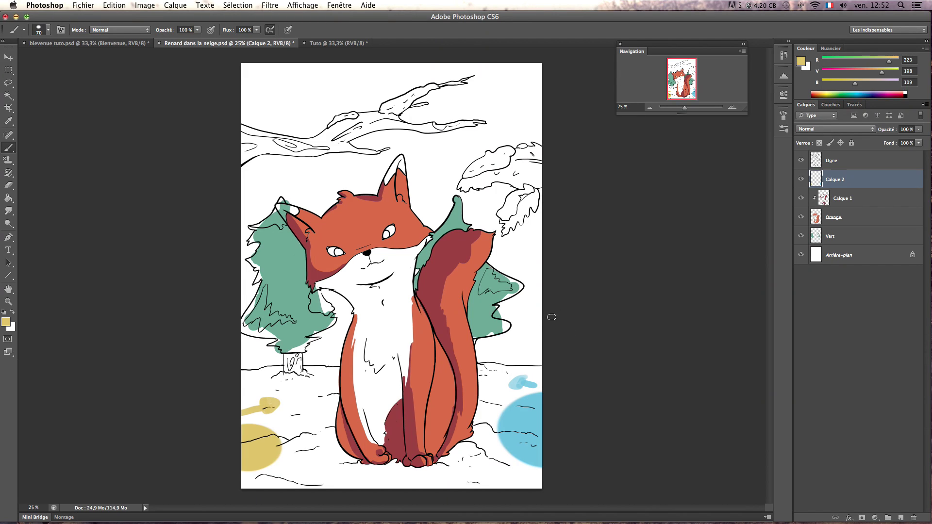
Add a new layer directly above Calque 1 and make it a clipping mask on the fox's colour layer
left_click(850, 199)
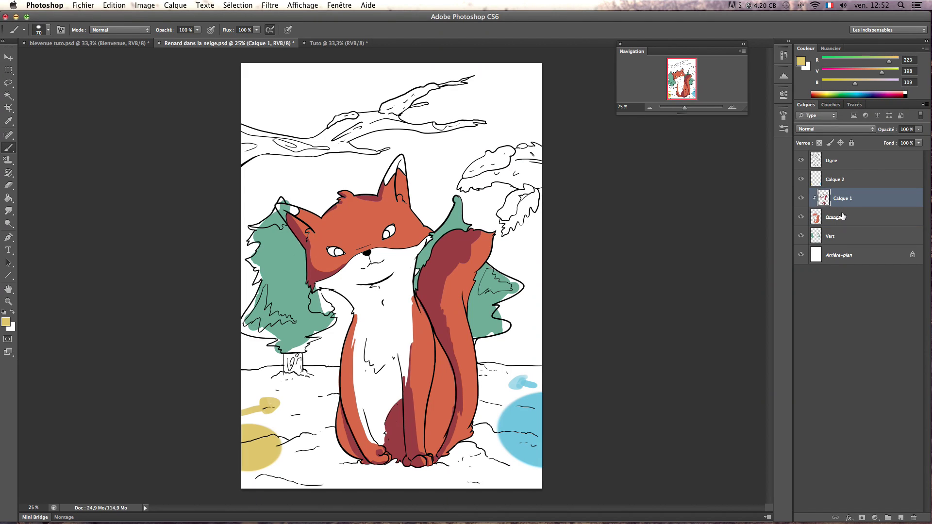
double_click(801, 217)
left_click(900, 518)
right_click(853, 200)
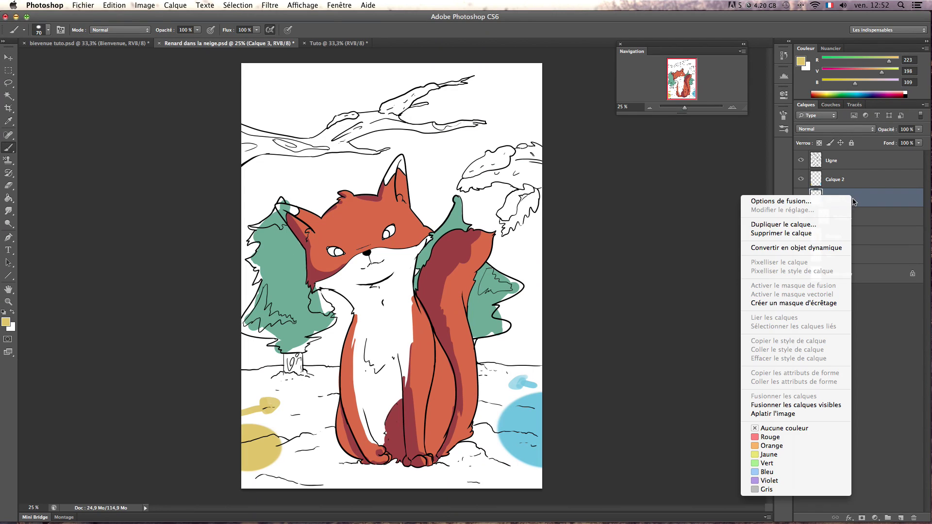
left_click(824, 302)
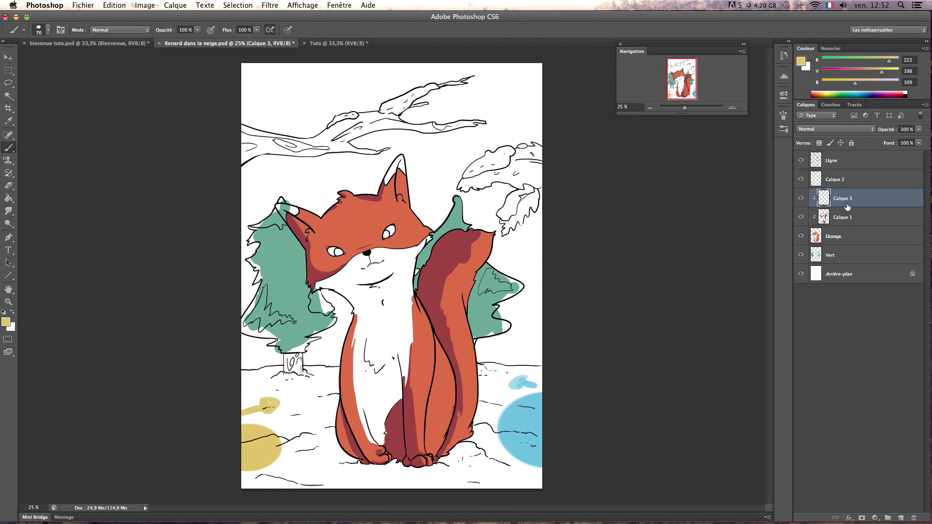
left_click(843, 235)
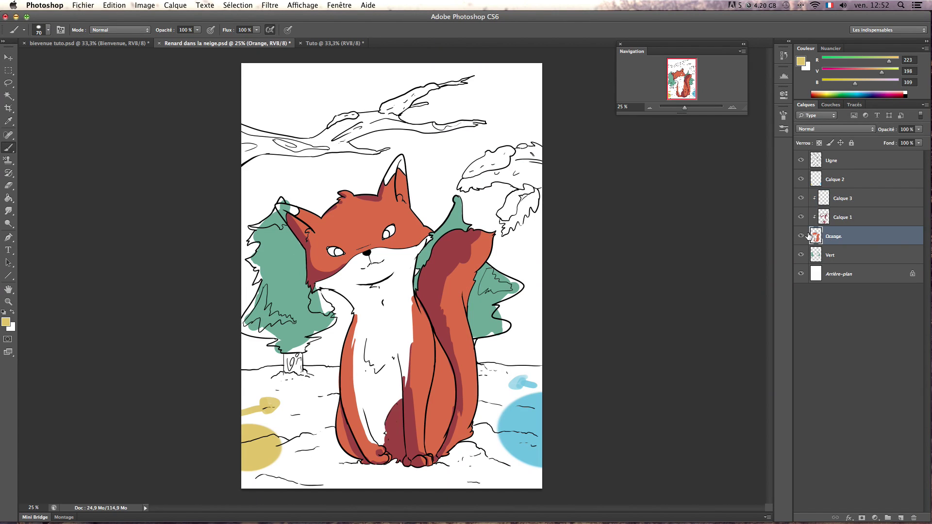
left_click(846, 223)
left_click(847, 205)
left_click(842, 236)
left_click(826, 219)
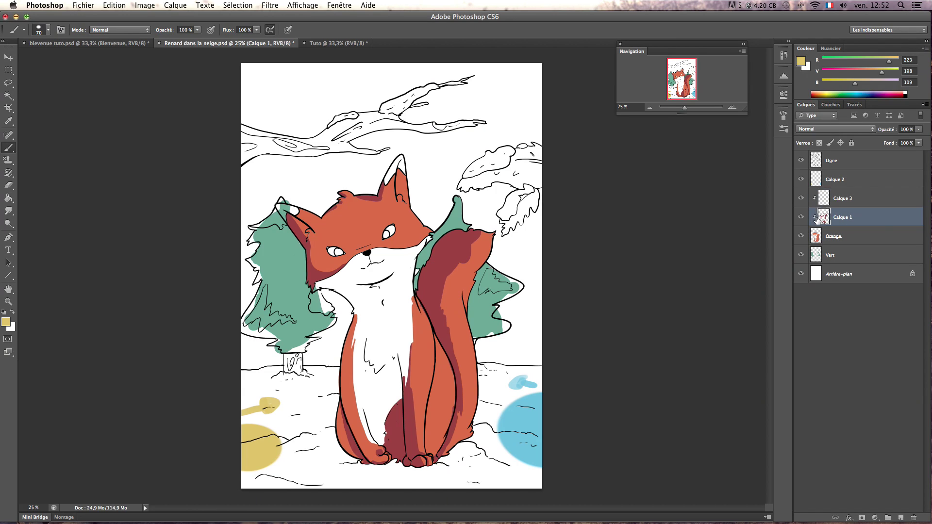
Select the clipped layer Calque 3 and set the foreground colour to the light blue of the spot on the snow
left_click(816, 207, "alt")
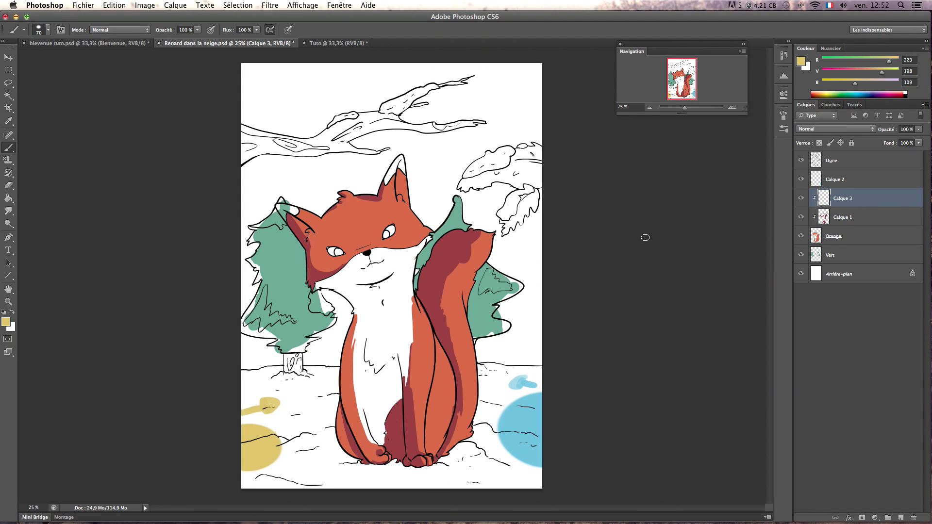
left_click(7, 321)
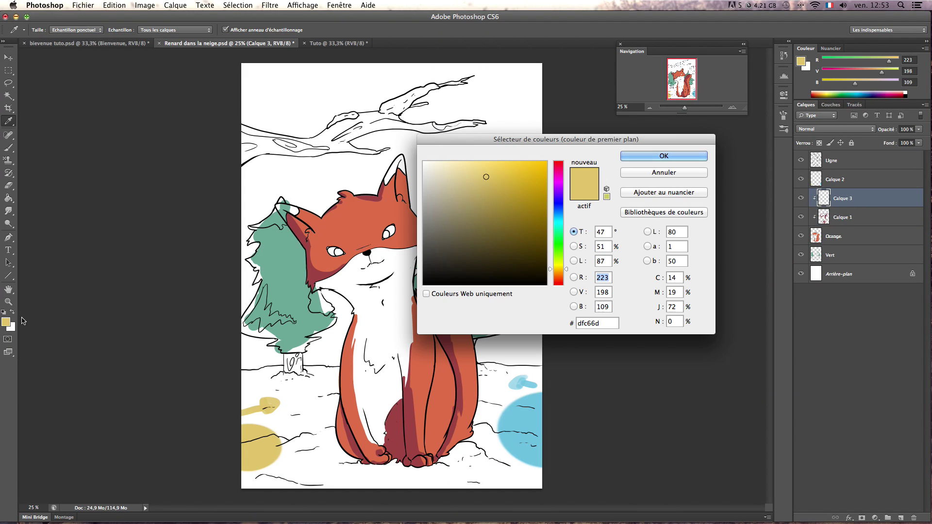
left_click(531, 413)
left_click(639, 156)
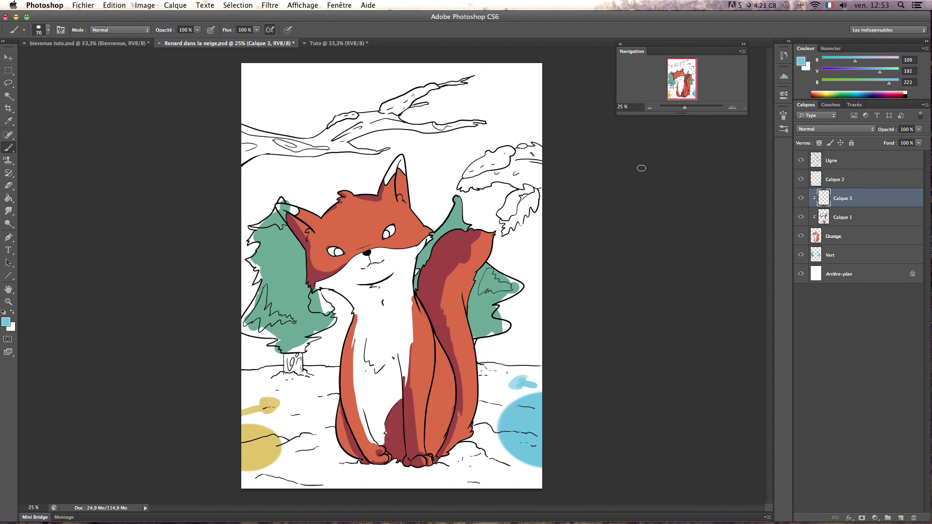
Enlarge the brush to 150 px and beyond and paint blue reflected light along the tail's outer right edge, from its base to mid-height
key("bracketright")
key("bracketright")
key("bracketright")
key("bracketright")
key("bracketright")
left_click_drag(459, 440, 480, 393)
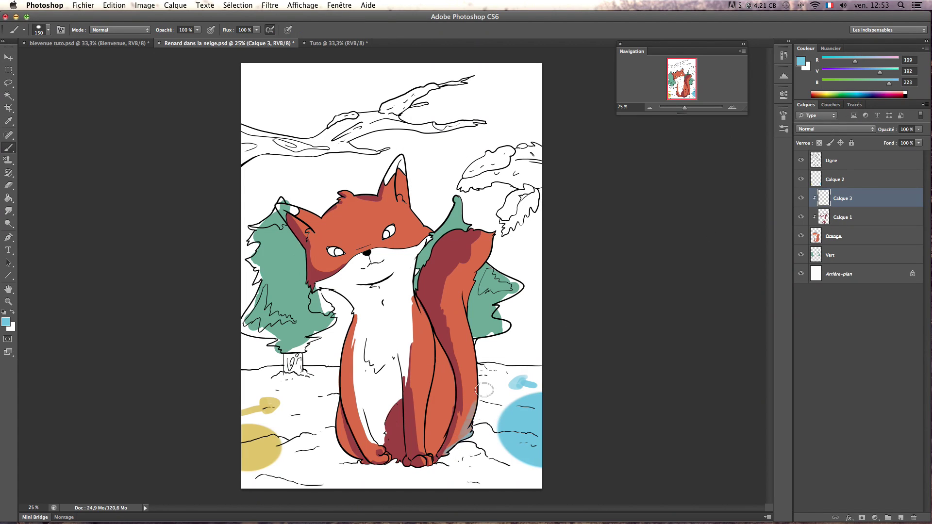
left_click_drag(465, 429, 464, 311)
key("bracketright")
key("bracketright")
mouse_move(461, 431)
left_mouse_down()
mouse_move(469, 264)
mouse_move(468, 328)
mouse_move(471, 301)
mouse_move(471, 310)
mouse_move(492, 270)
mouse_move(463, 306)
mouse_move(482, 375)
mouse_move(470, 342)
mouse_move(475, 368)
left_mouse_up()
Adjust the brush size and paint a blue reflection along the right edge of the hind leg beside the tail
key("bracketleft")
key("bracketleft")
key("bracketleft")
key("bracketleft")
key("bracketleft")
key("bracketleft")
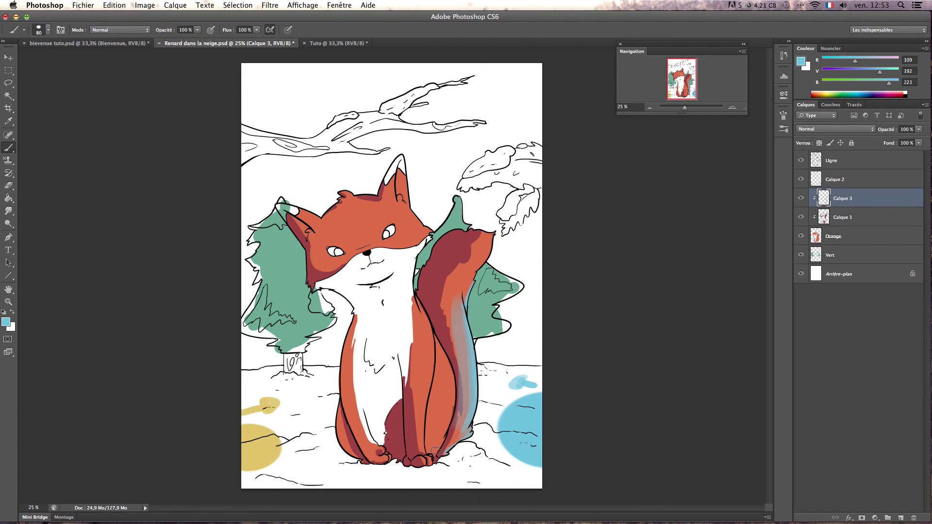
key("bracketright")
key("bracketright")
key("bracketright")
key("bracketright")
mouse_move(432, 449)
left_mouse_down()
mouse_move(448, 367)
mouse_move(451, 414)
mouse_move(452, 381)
mouse_move(450, 405)
mouse_move(455, 392)
mouse_move(433, 455)
mouse_move(446, 427)
left_mouse_up()
Paint blue strokes along the right edge of the front leg, reducing the brush to about 45 px and enlarging it to 125 px
key("bracketleft")
key("bracketleft")
key("bracketleft")
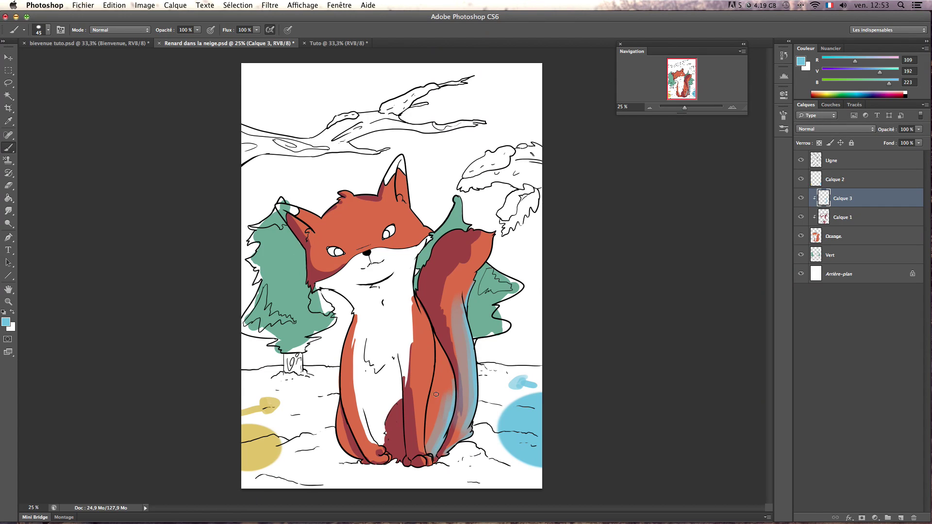
key("bracketleft")
left_click_drag(431, 377, 425, 402)
left_click_drag(422, 450, 422, 384)
key("bracketright")
key("bracketright")
key("bracketright")
left_click_drag(421, 432, 431, 367)
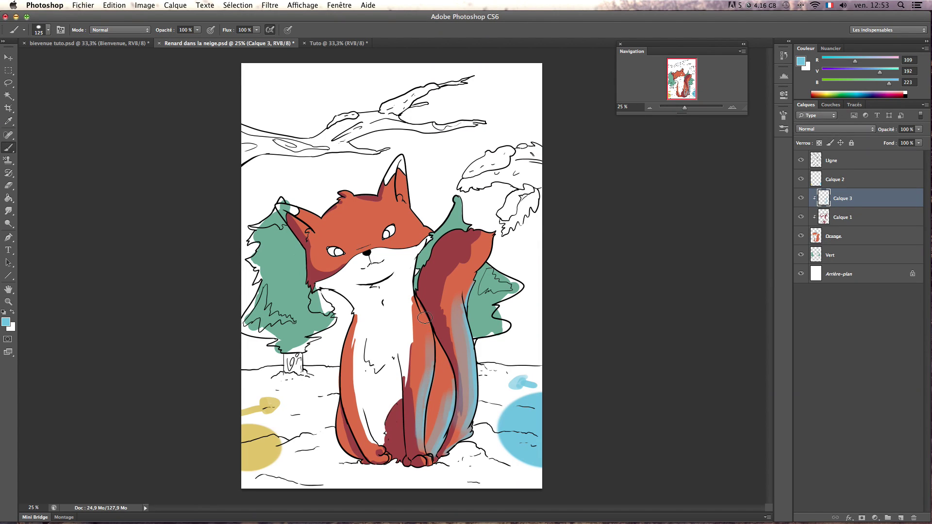
Enlarge the brush further and widen the blue reflection across the hind leg beside the tail
key("bracketright")
key("bracketright")
left_click_drag(434, 438, 438, 352)
Erase the inner parts of the blue reflections on the legs and tail with the soft-edged oval eraser at about 250 px
key("e")
right_click(460, 396)
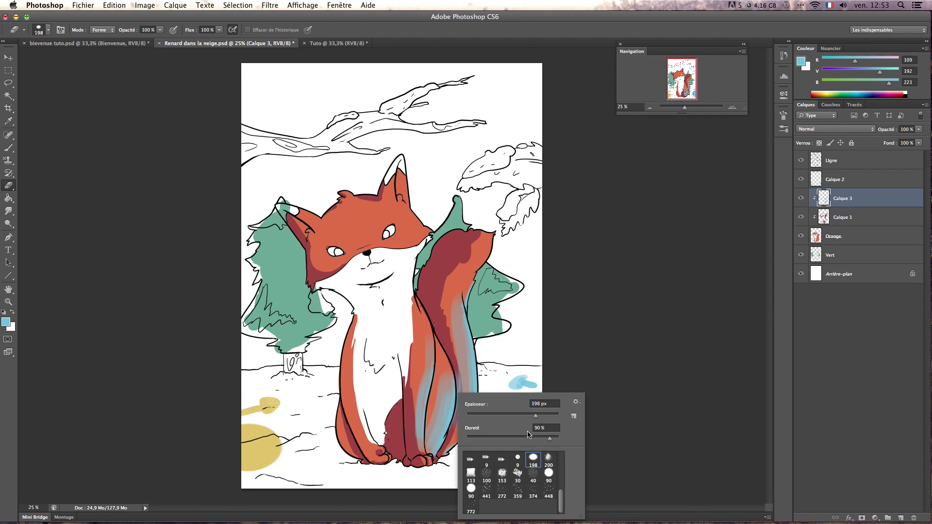
key("Return")
key("bracketright")
key("bracketright")
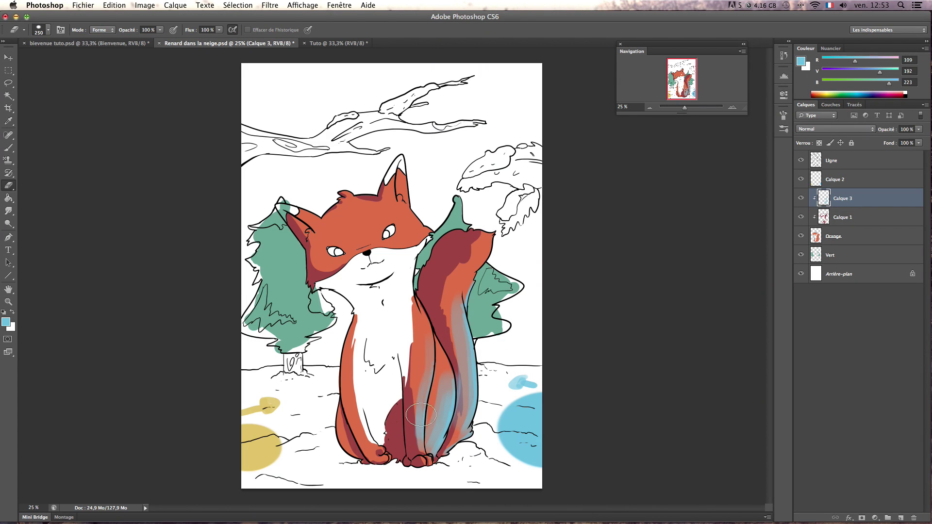
mouse_move(420, 415)
left_mouse_down()
mouse_move(439, 376)
mouse_move(445, 389)
left_mouse_up()
key("bracketleft")
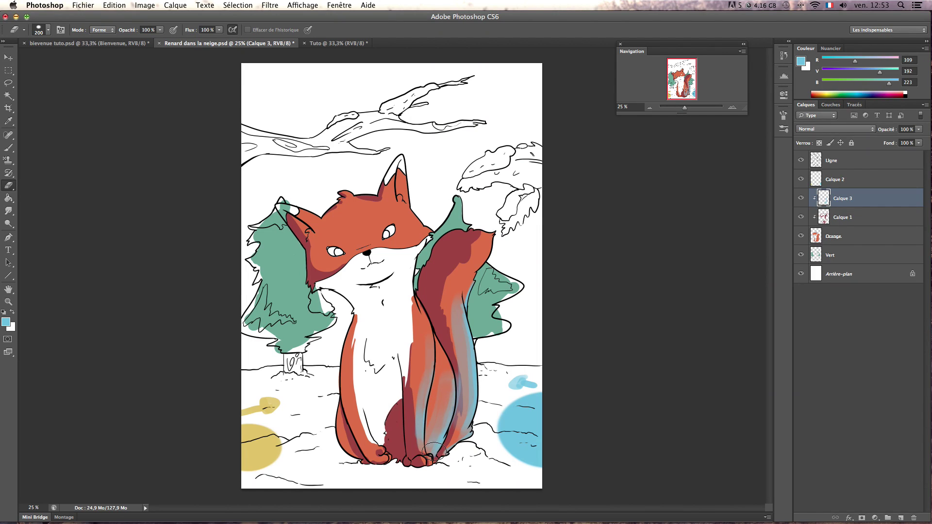
left_click(422, 430)
key("bracketright")
key("bracketright")
Return to the Brush, reduce it to 25 px and add small blue reflections on the fox's right front paw
key("b")
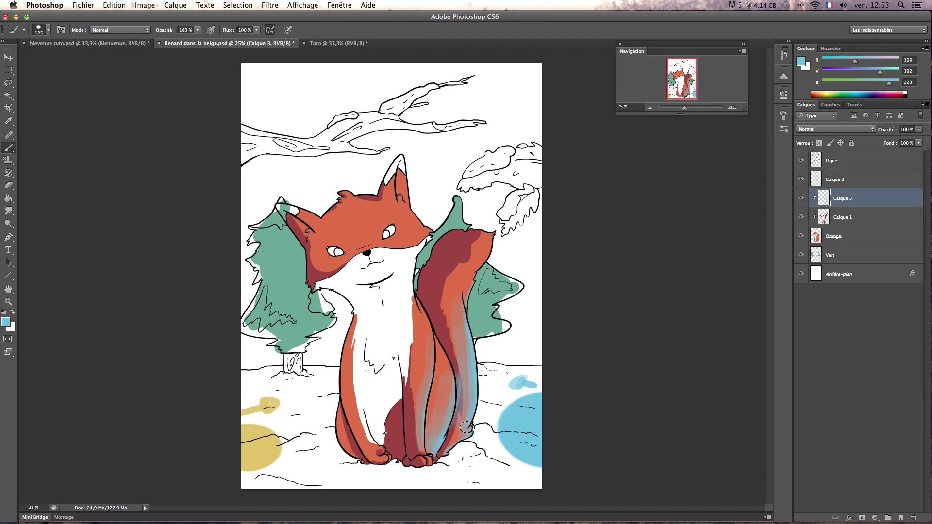
key("bracketleft")
key("bracketleft")
key("bracketleft")
key("bracketleft")
key("bracketleft")
key("bracketleft")
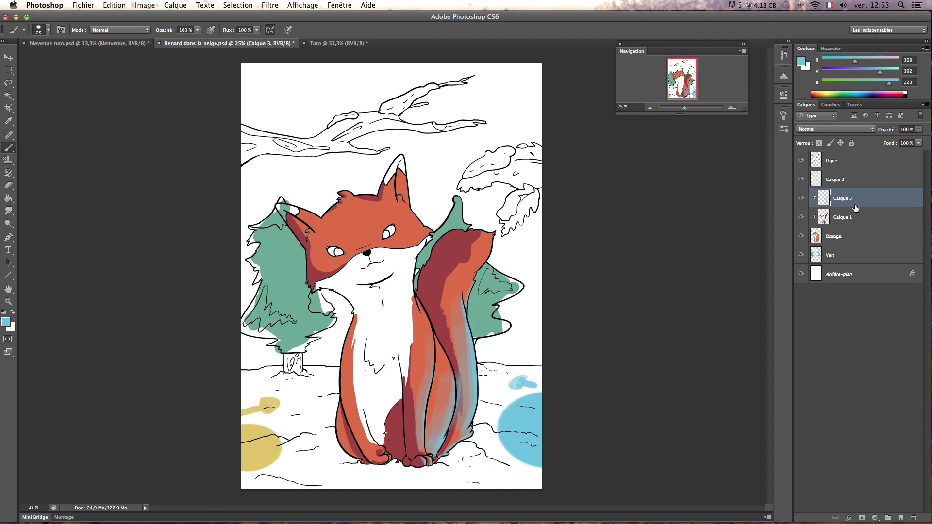
left_click(859, 132)
left_click(831, 219)
left_click(844, 130)
left_click(822, 34)
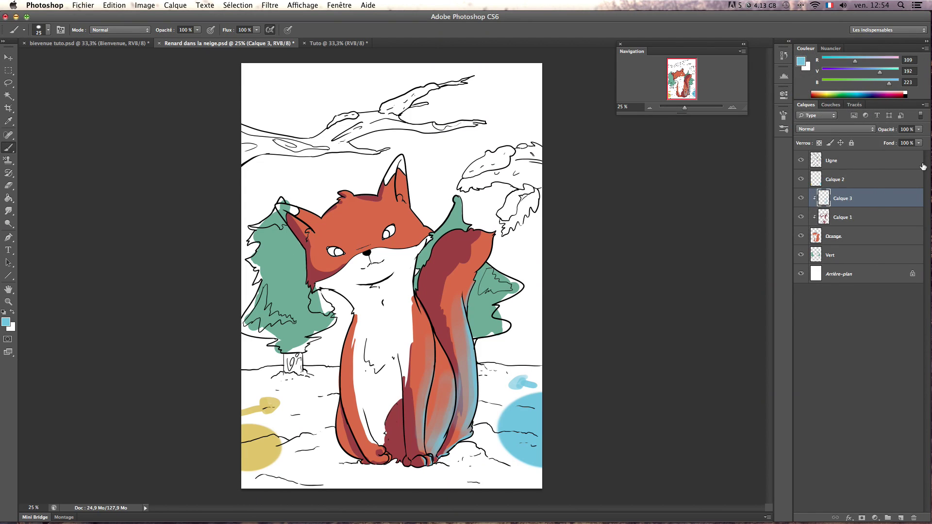
Try a reduced opacity on the blue reflection layer and restore it to 100 %
left_click(918, 130)
left_click_drag(906, 141, 909, 141)
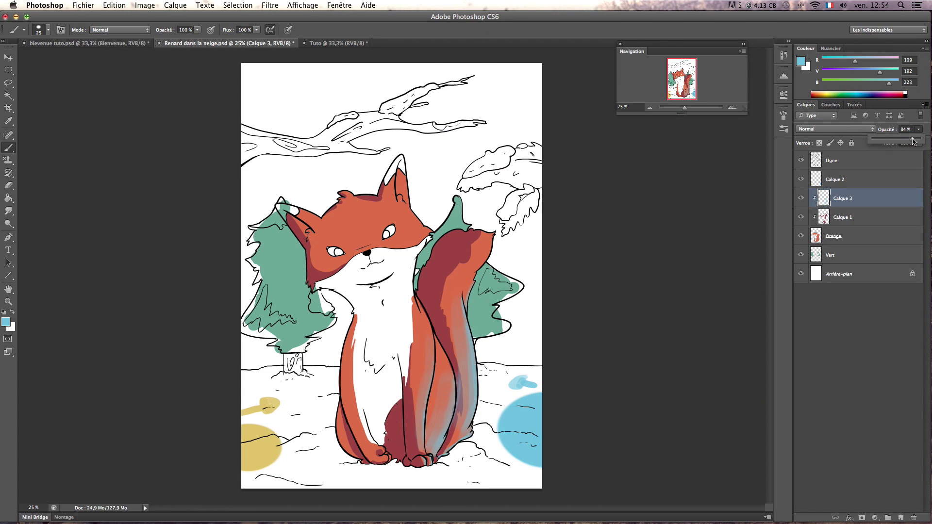
left_click_drag(910, 141, 921, 141)
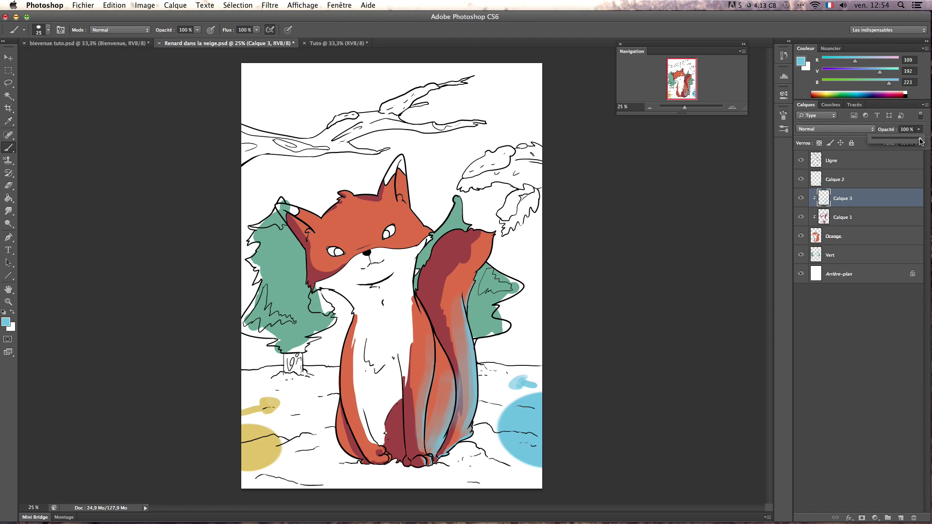
Add another clipped layer above the blue reflection layer and sample the sandy yellow from the spot on the snow
left_click(856, 202)
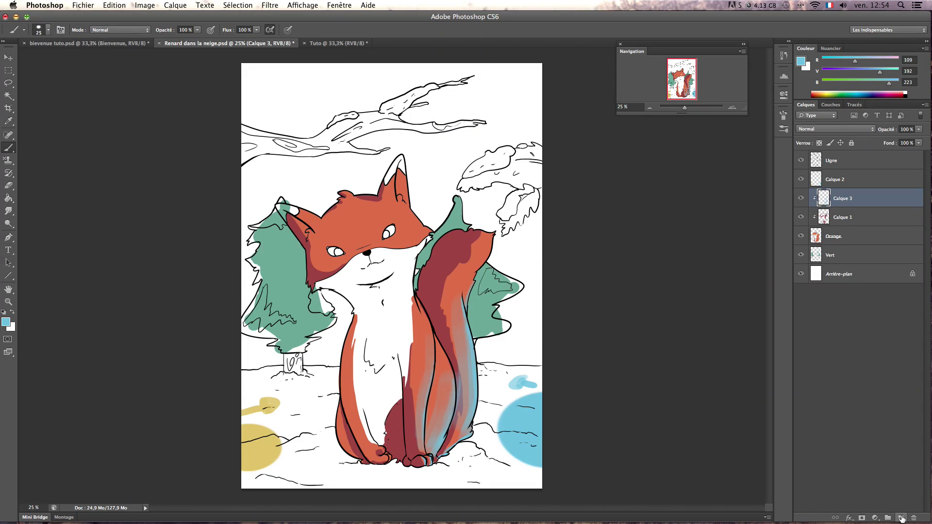
left_click(901, 518)
left_click(847, 207, "alt")
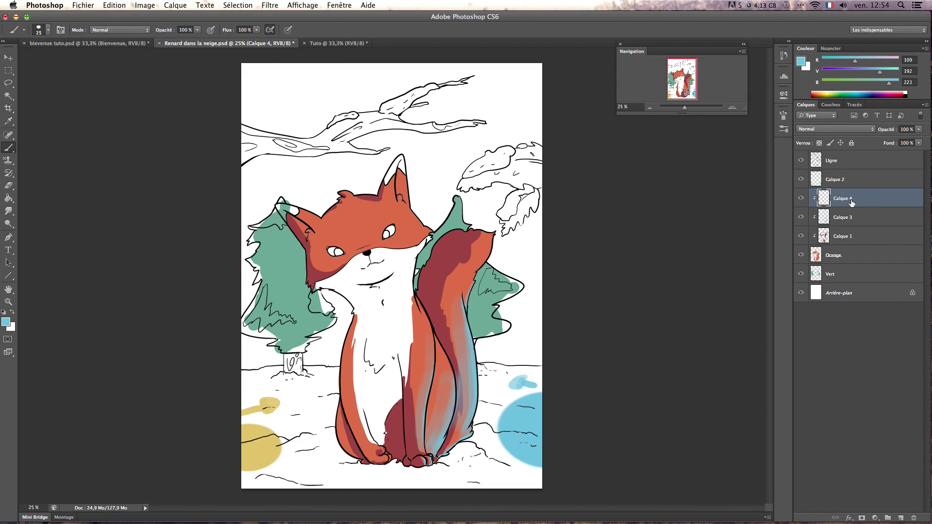
left_click(263, 426, "alt")
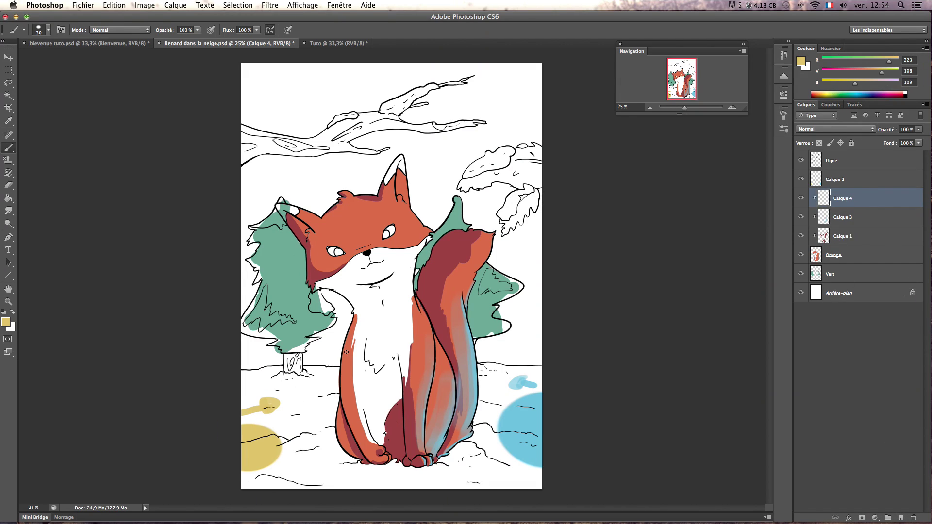
Paint yellow light along the left edges of the fox's body and hind leg with the brush at 50 to 80 px
key("bracketright")
mouse_move(350, 327)
left_mouse_down()
mouse_move(342, 405)
mouse_move(348, 340)
mouse_move(359, 429)
left_mouse_up()
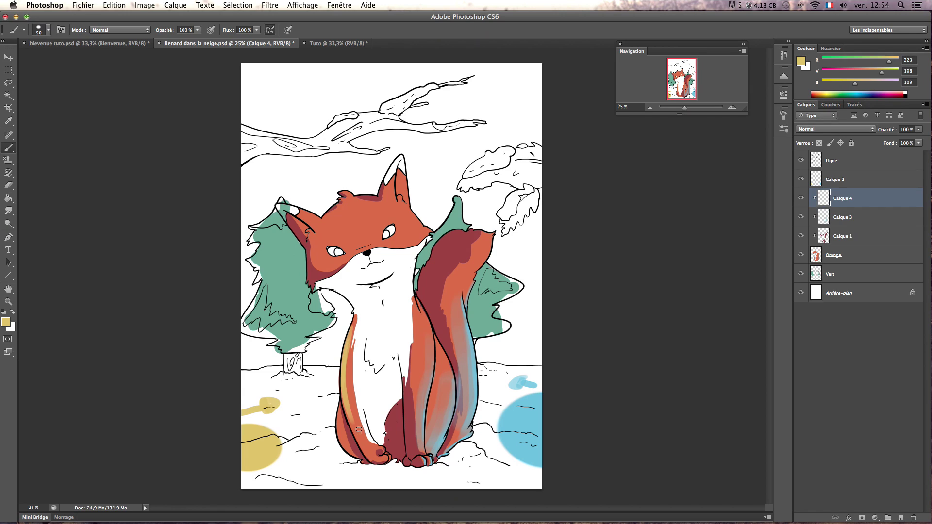
mouse_move(342, 375)
left_mouse_down()
mouse_move(366, 446)
mouse_move(348, 413)
mouse_move(371, 458)
left_mouse_up()
key("bracketright")
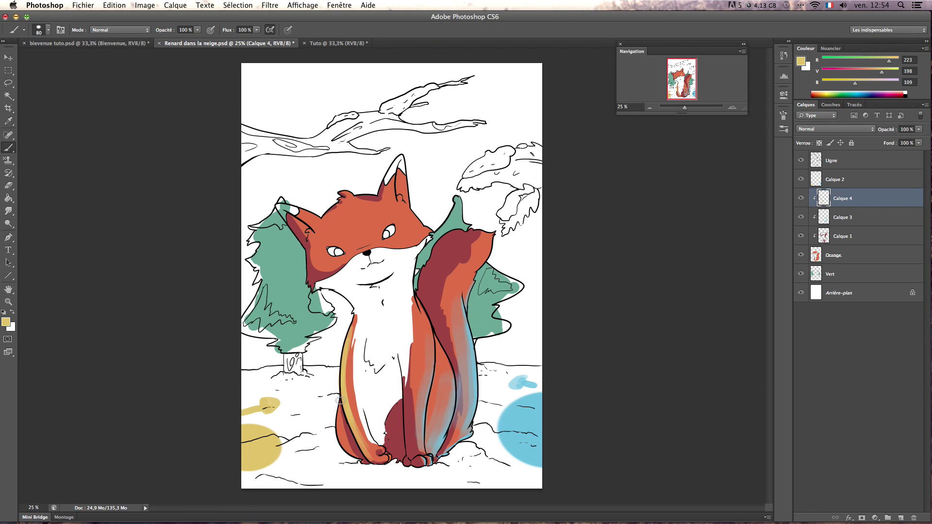
left_click_drag(339, 398, 338, 430)
Try a yellow stroke along the tail's outer right edge and undo it
left_click_drag(462, 303, 481, 407)
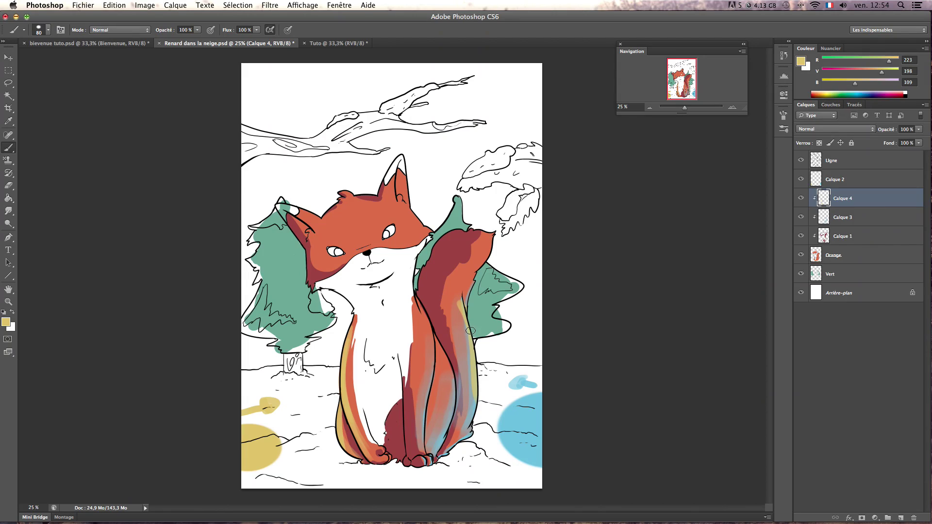
key("super+z")
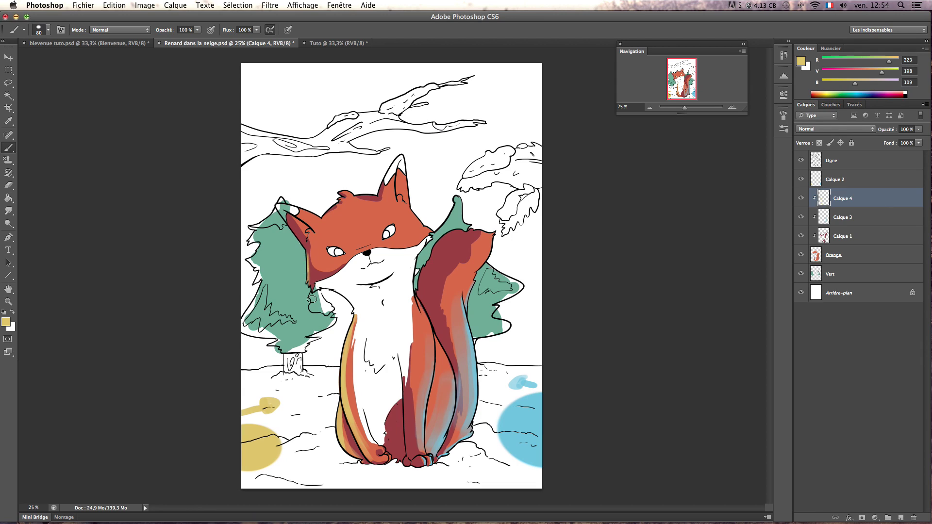
Paint yellow light along the left cheek and ear, the front leg and the left paw, reducing the brush to 35 px
left_click_drag(311, 299, 291, 232)
key("e")
left_click_drag(404, 429, 406, 448)
key("b")
key("bracketleft")
left_click_drag(356, 441, 370, 458)
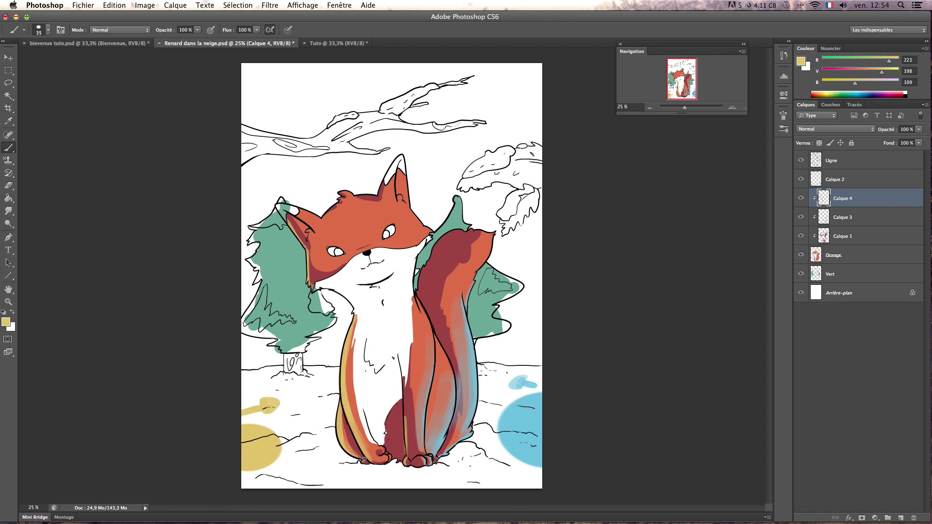
Thin the yellow light on the flank, front leg and left side of the head with the eraser at 250 to 300 px
key("e")
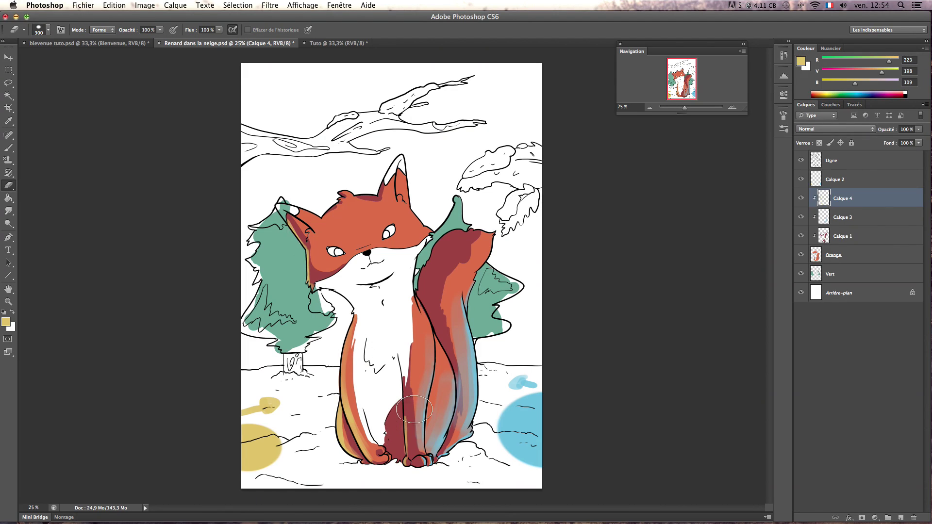
left_click_drag(407, 429, 411, 416)
key("b")
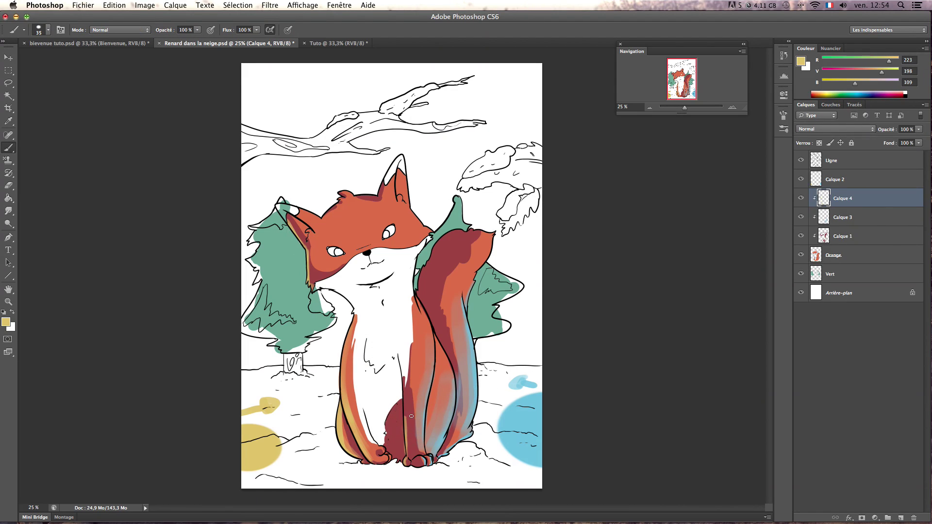
key("e")
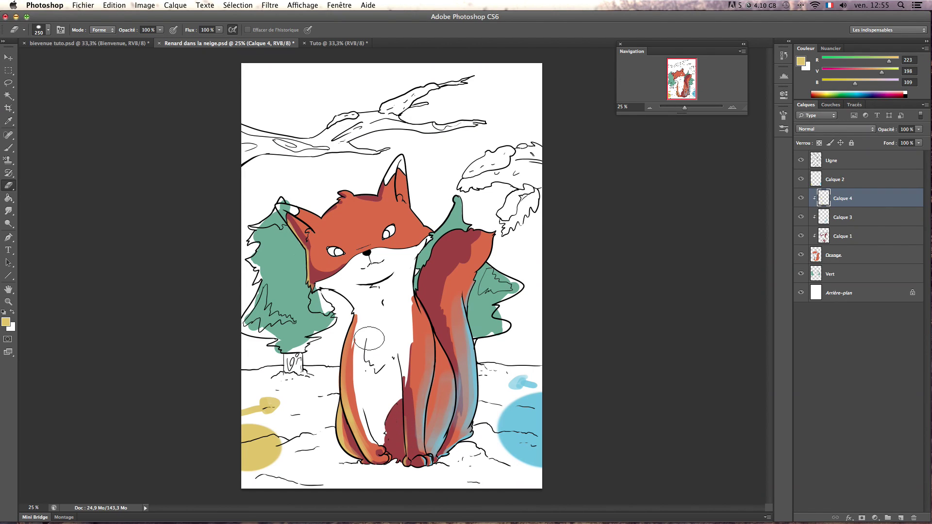
left_click_drag(290, 222, 362, 298)
Rename the yellow light layer as Jaune and the blue reflection layer as Bleuy
double_click(852, 197)
type("Jaune")
key("Return")
double_click(849, 217)
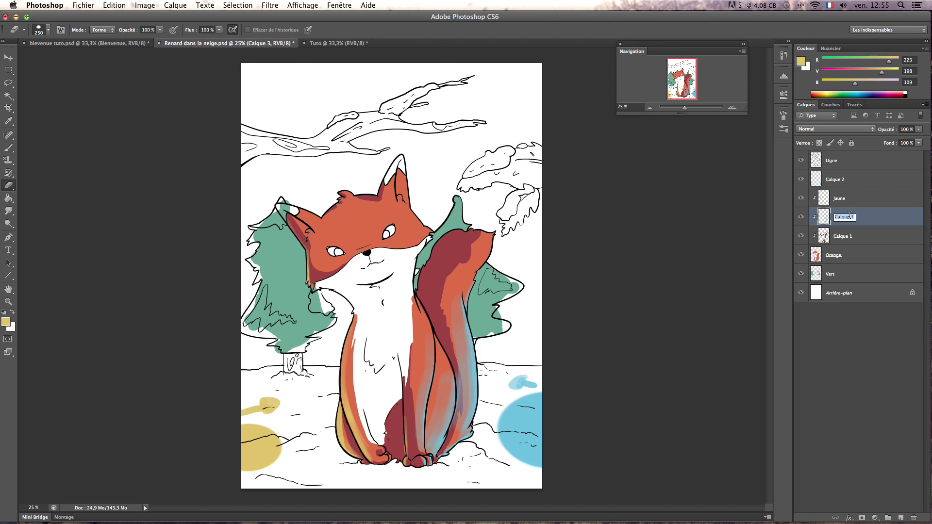
type("Bleuy")
key("Return")
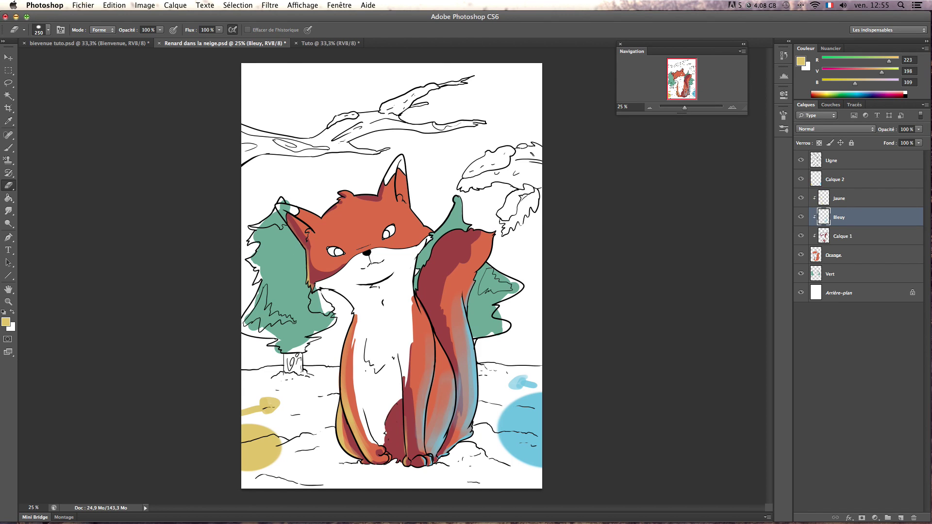
Choose a soft round brush preset with 0 % hardness at 35 px for painting
key("b")
right_click(312, 291)
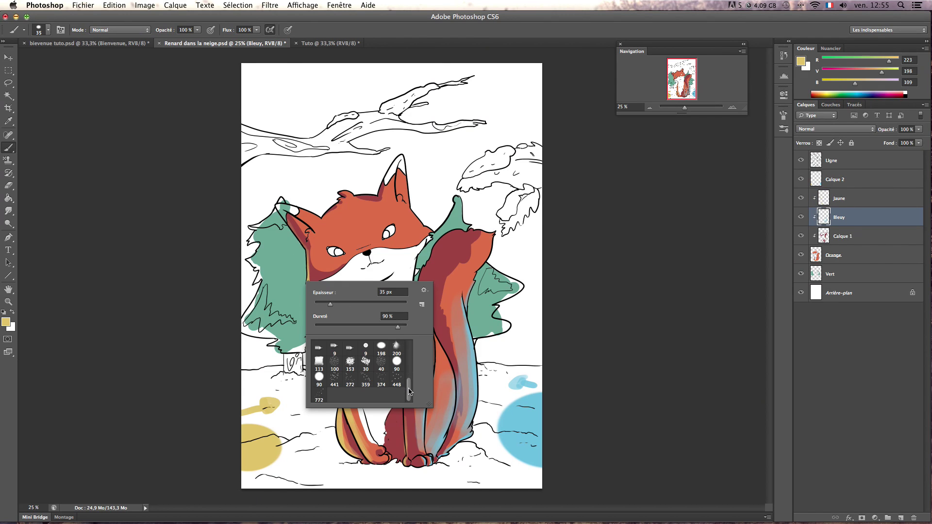
left_click_drag(409, 391, 409, 352)
left_click(350, 347)
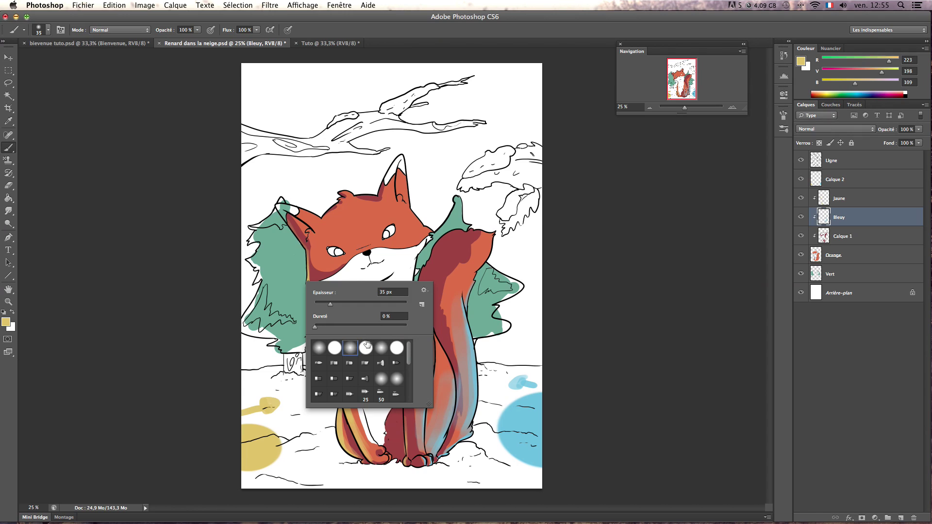
left_click(533, 38)
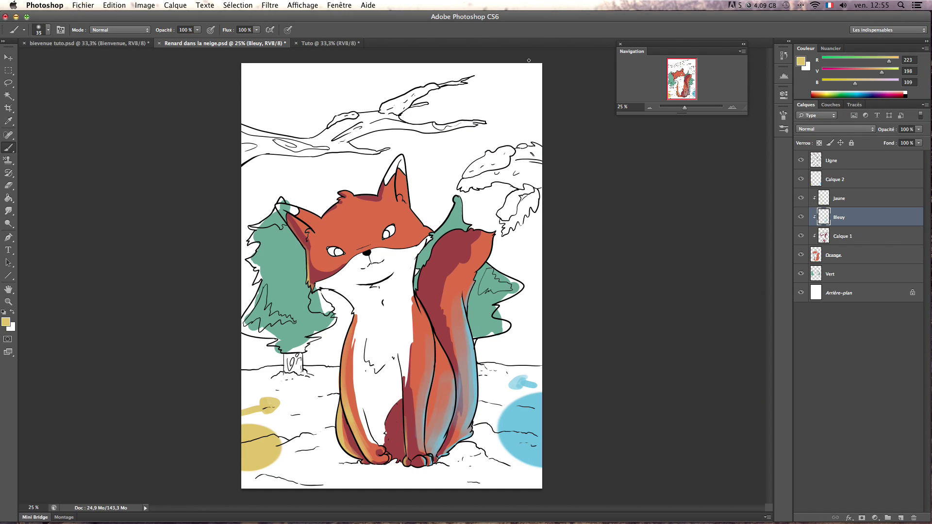
left_click(48, 30)
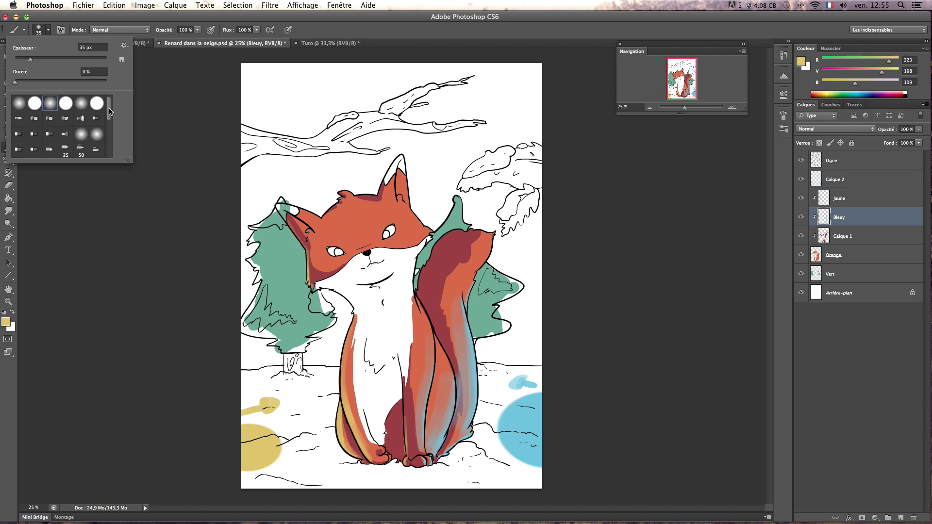
scroll(110, 106, "down", 5)
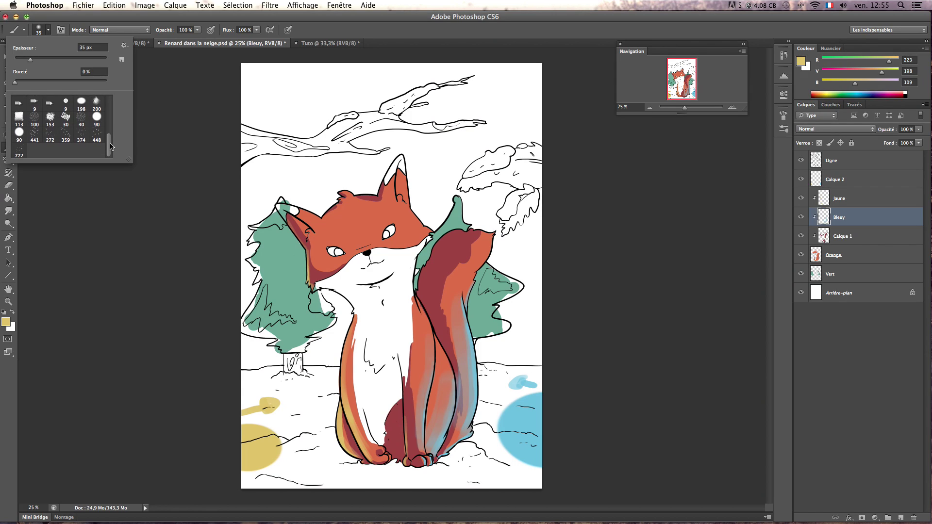
scroll(114, 93, "up", 5)
left_click(371, 28)
right_click(450, 231)
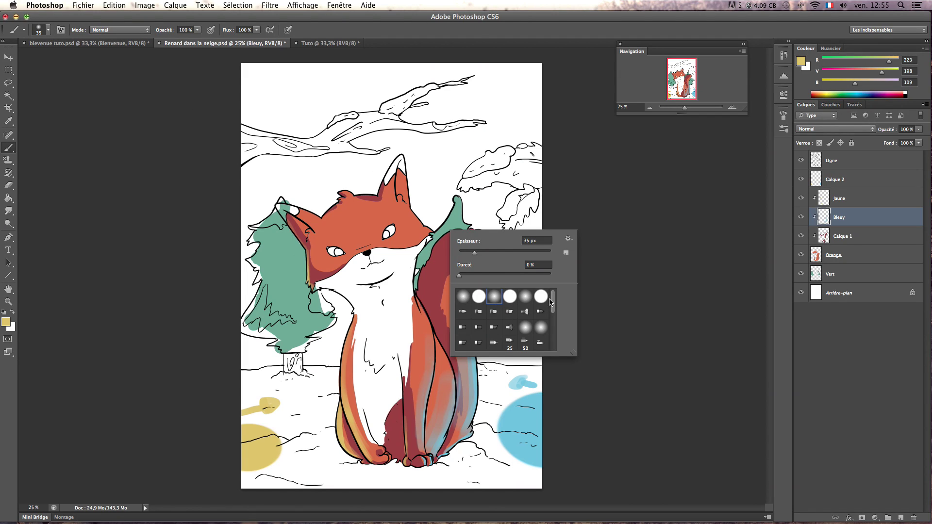
left_click(614, 270)
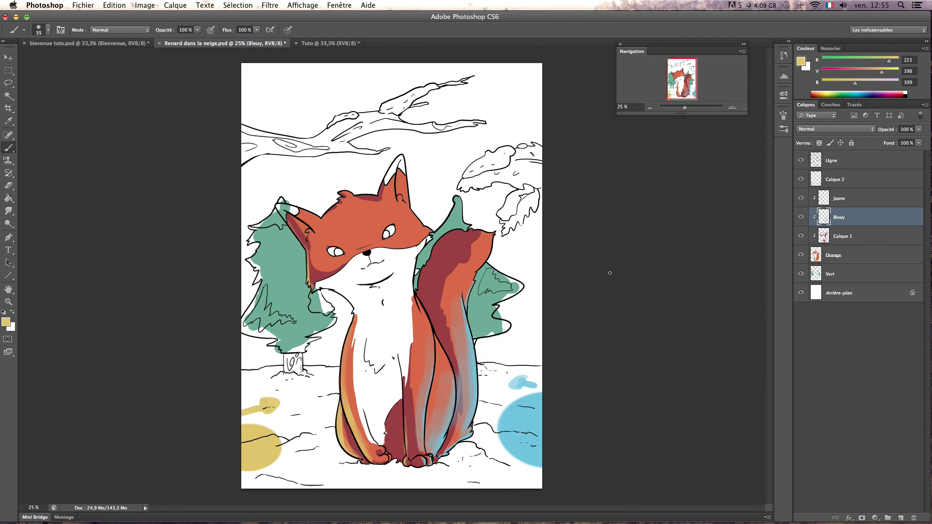
Set the foreground colour to a dark purple, R 105, V 55, B 83, starting from the fox's orange
left_click(6, 323)
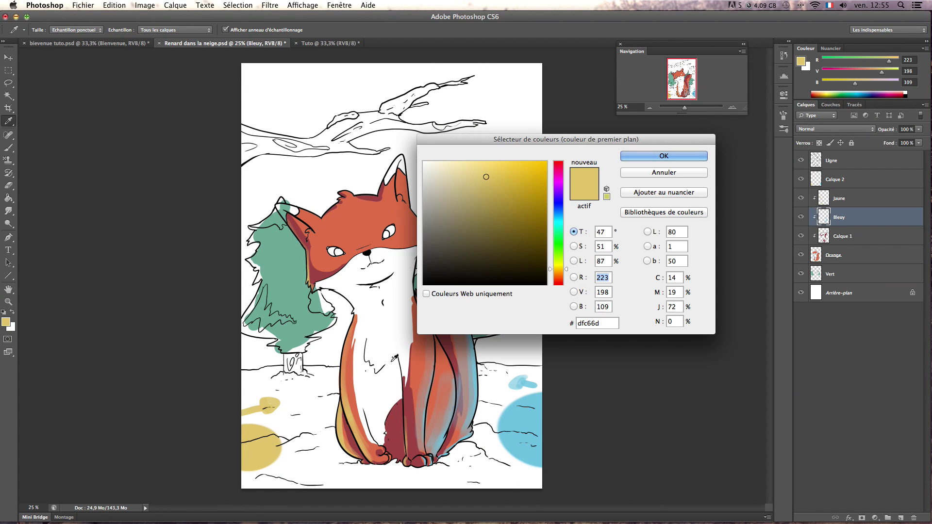
left_click(419, 362)
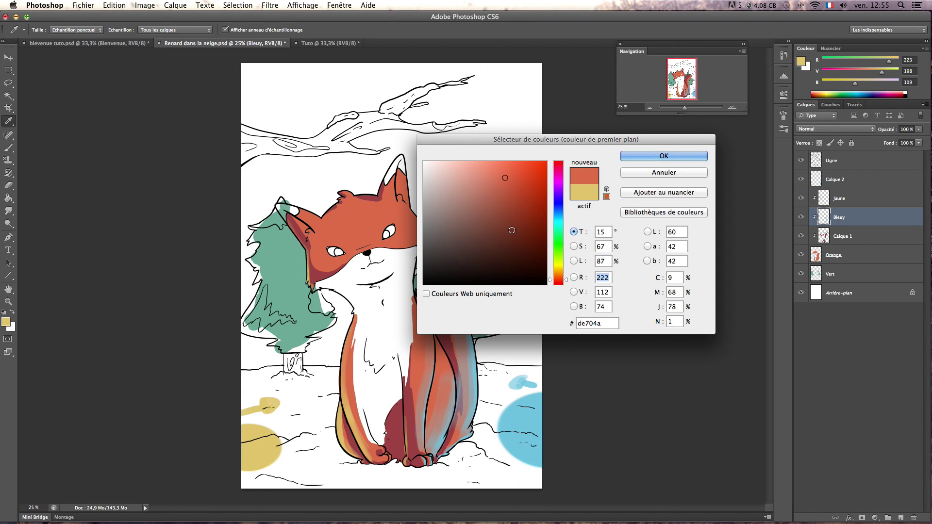
left_click_drag(503, 192, 492, 204)
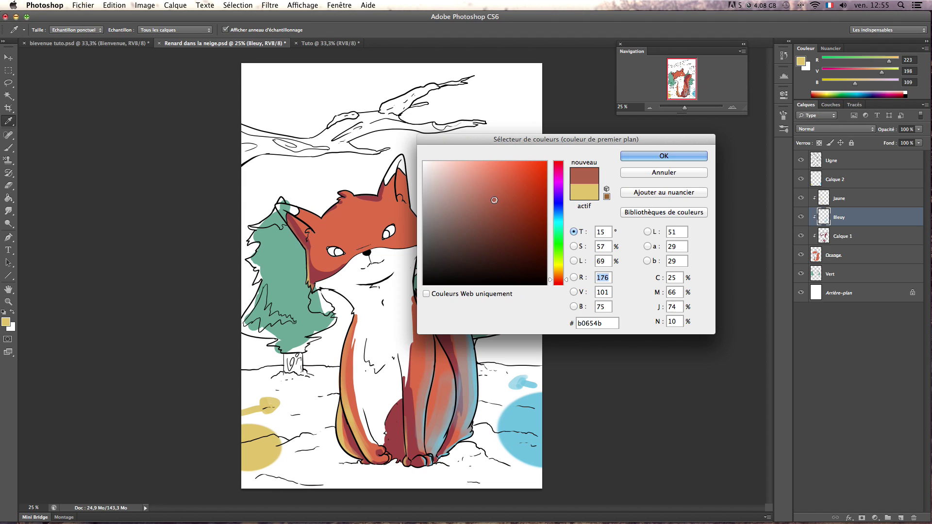
left_click_drag(559, 213, 560, 173)
left_click(481, 220)
left_click_drag(481, 221, 481, 234)
left_click(663, 156)
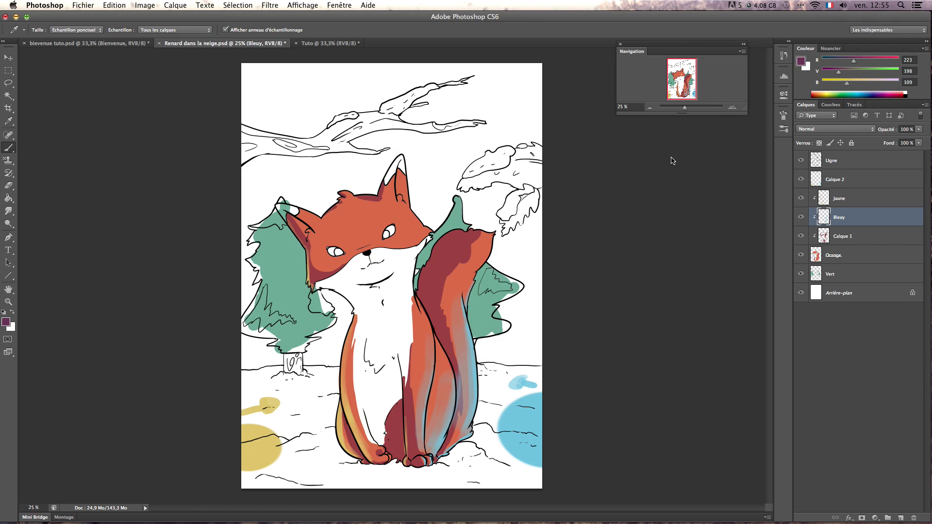
Create a new layer directly above Jaune and clip it to the fox's base colour layer
key("b")
left_click(858, 200)
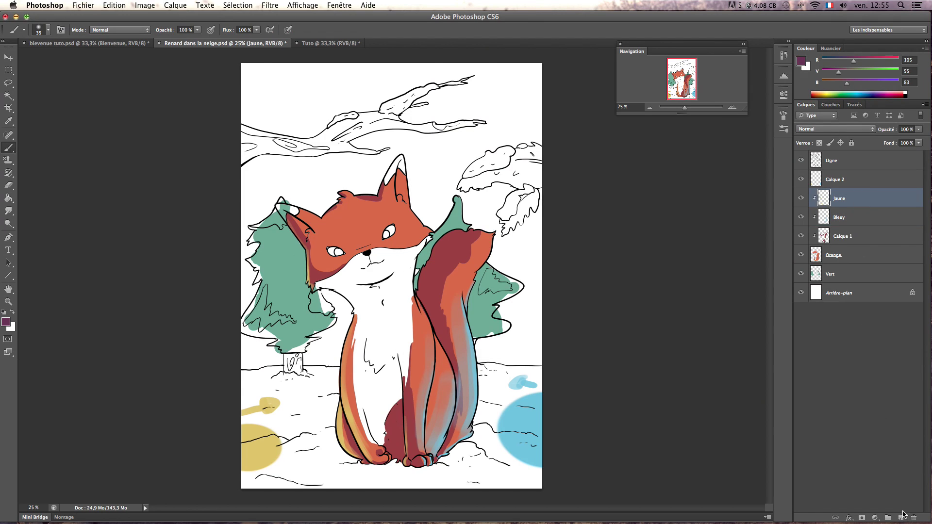
left_click(901, 518)
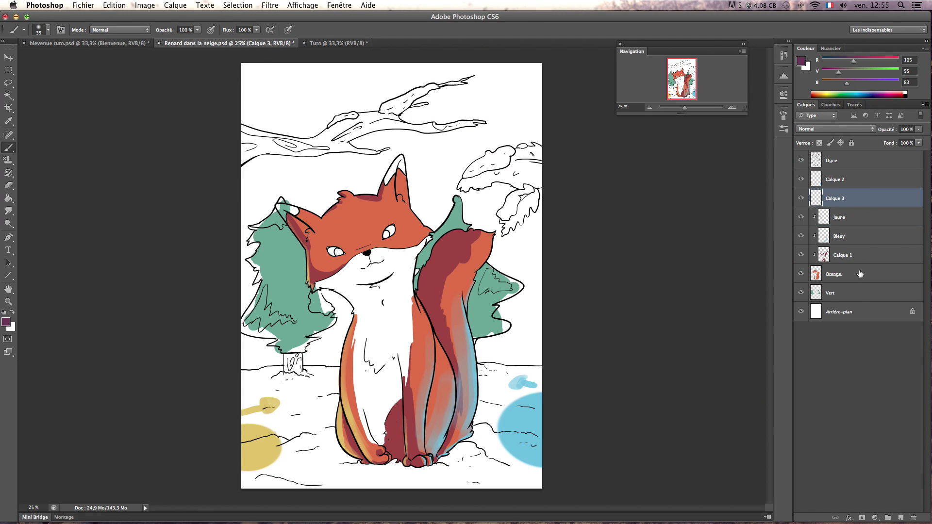
right_click(861, 201)
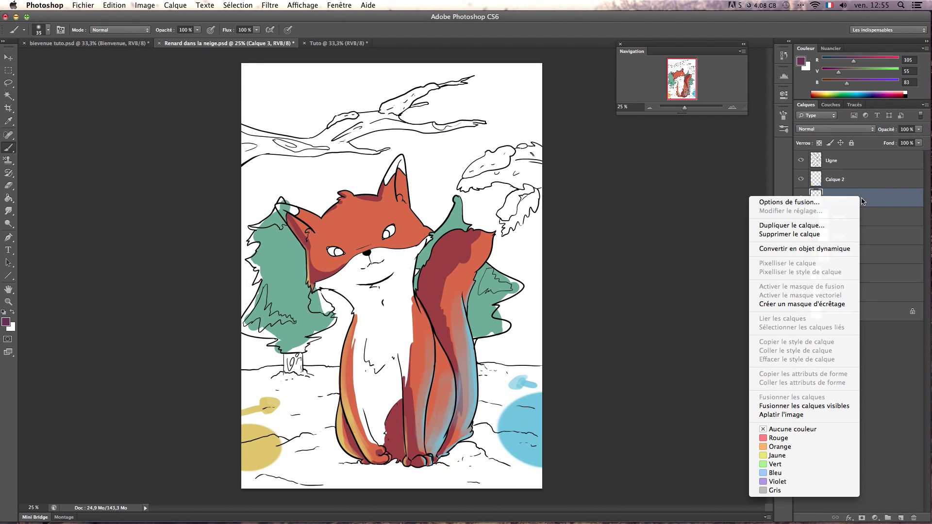
left_click(721, 301)
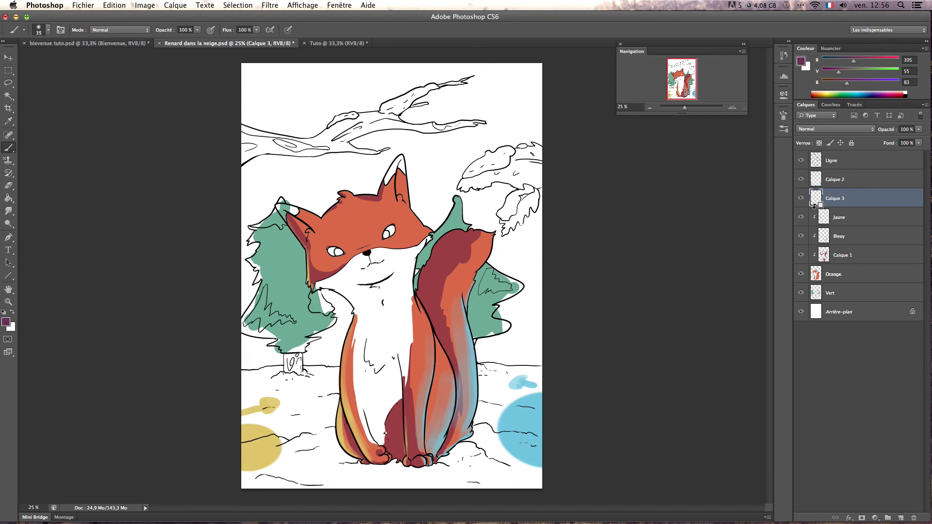
left_click(839, 206, "alt")
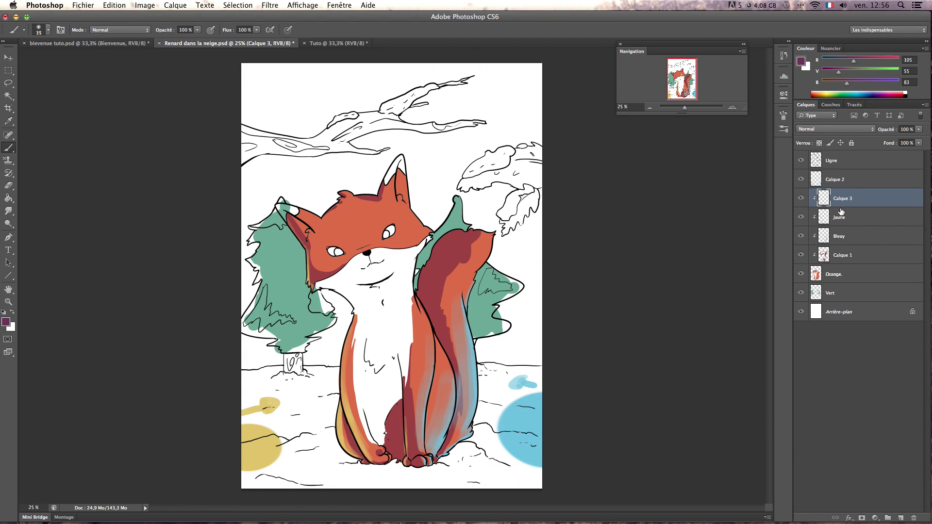
left_click(839, 205, "alt")
left_click(840, 205, "alt")
Enlarge the soft brush to about 1800 px and paint a purple gradient over the fox's paws, lower body and left side of the head
key("bracketright")
key("bracketright")
key("bracketright")
key("bracketright")
key("bracketright")
key("bracketright")
key("bracketright")
key("bracketright")
key("bracketright")
key("bracketright")
key("bracketright")
key("bracketright")
key("bracketright")
key("bracketright")
key("bracketright")
key("bracketright")
key("bracketright")
key("bracketright")
key("bracketright")
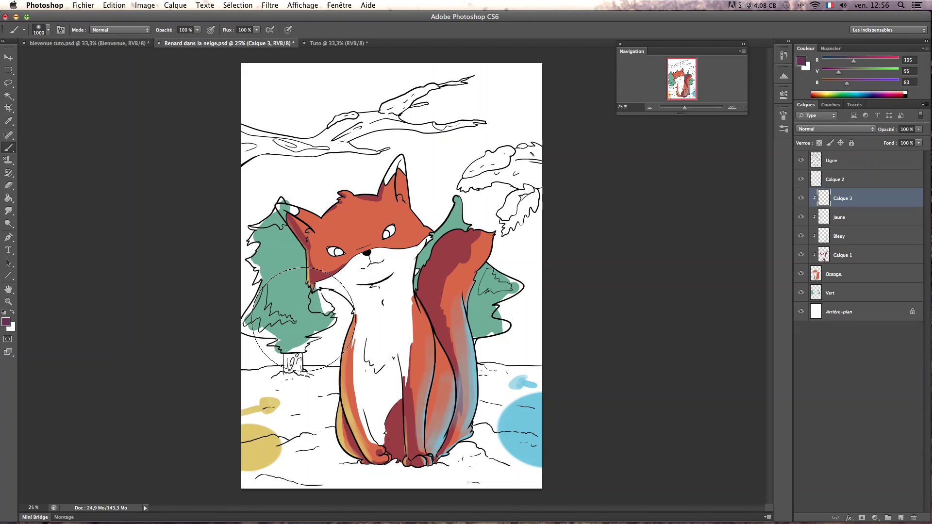
key("bracketright")
key("bracketright")
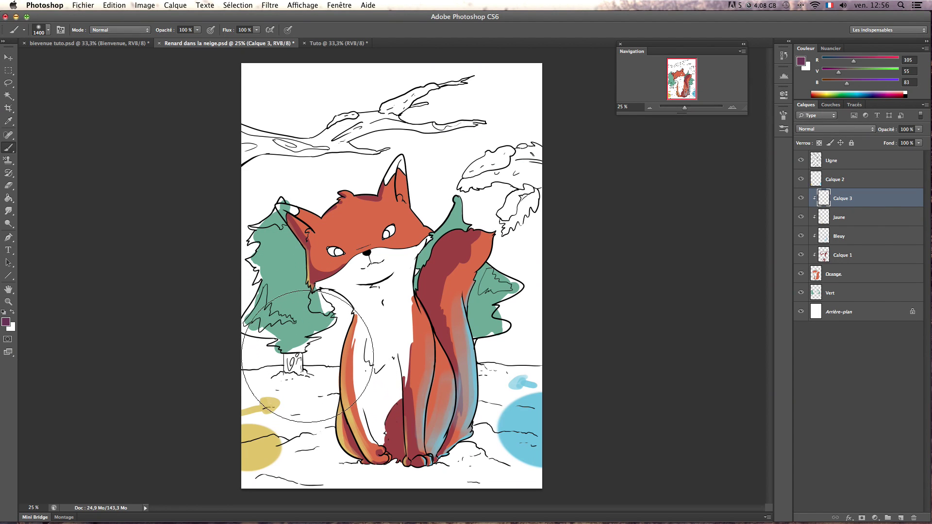
key("bracketright")
key("bracketright")
key("bracketright")
key("bracketright")
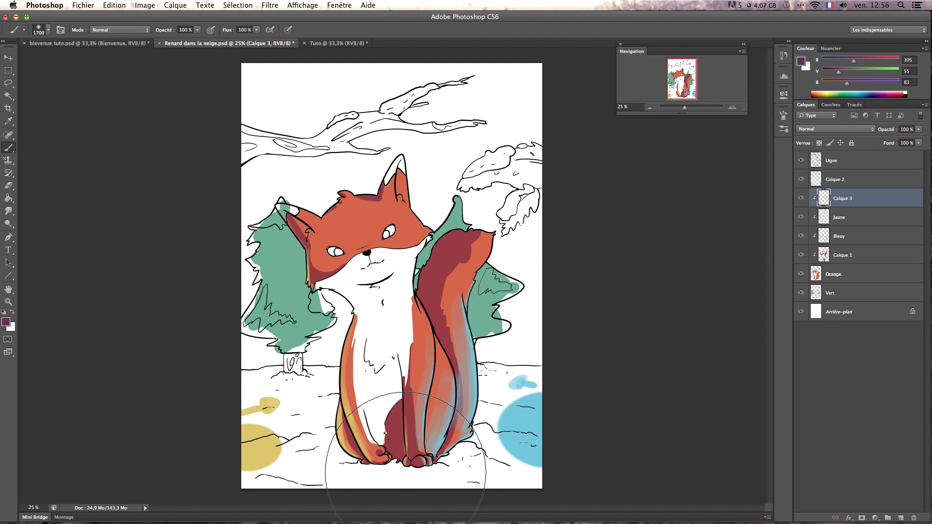
mouse_move(413, 478)
left_mouse_down()
mouse_move(361, 483)
mouse_move(311, 463)
mouse_move(338, 475)
left_mouse_up()
left_click_drag(277, 262, 296, 369)
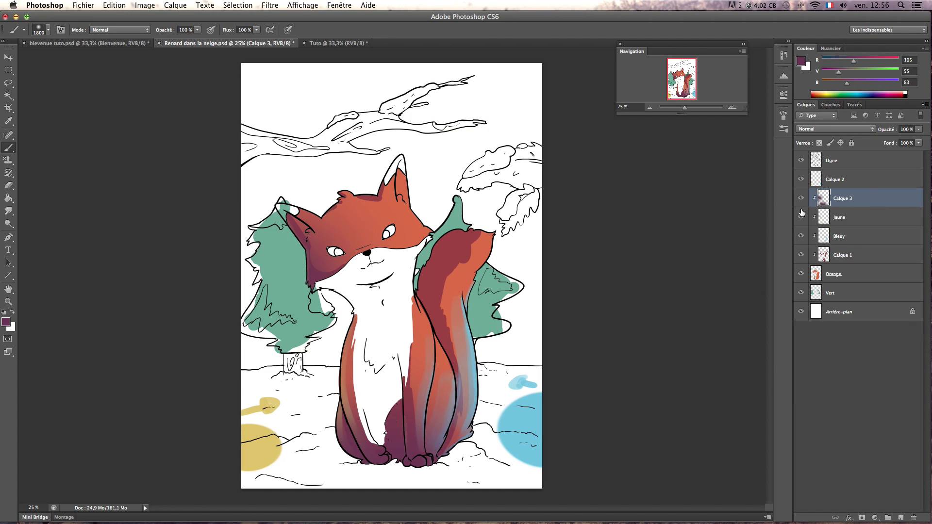
key("ctrl+u")
mouse_move(655, 257)
left_mouse_down()
mouse_move(701, 257)
mouse_move(667, 254)
left_mouse_up()
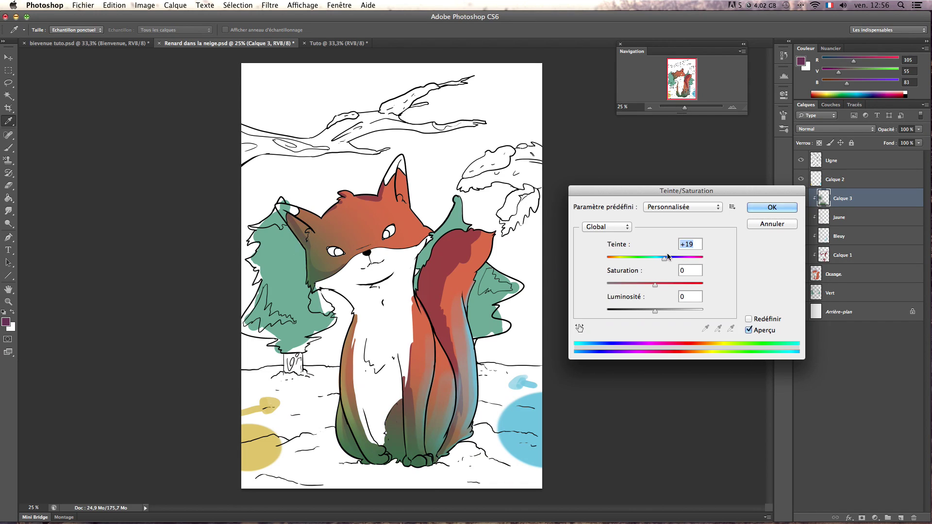
left_click(771, 224)
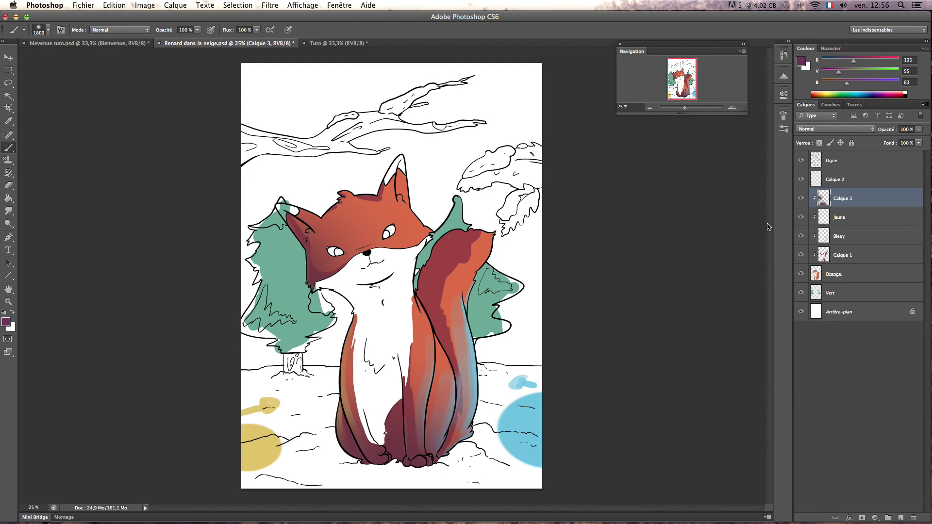
Sample the tail's orange and shift it to a light peach foreground colour, R 239, V 199, B 146
left_click(485, 246, "alt")
key("bracketleft")
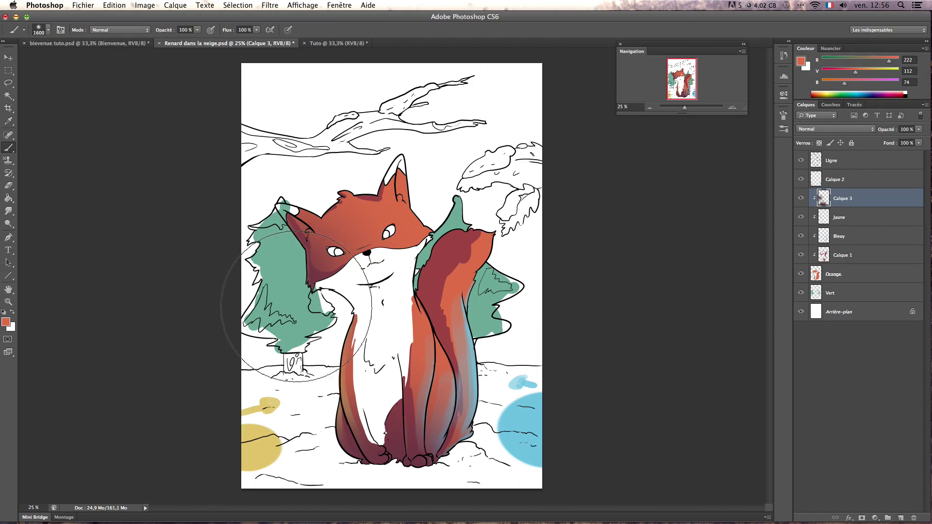
left_click(6, 321)
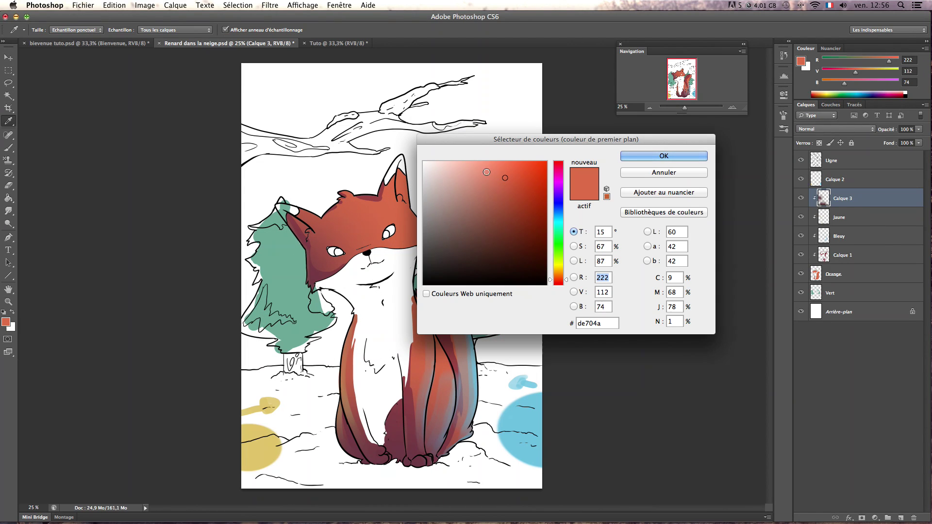
left_click(473, 170)
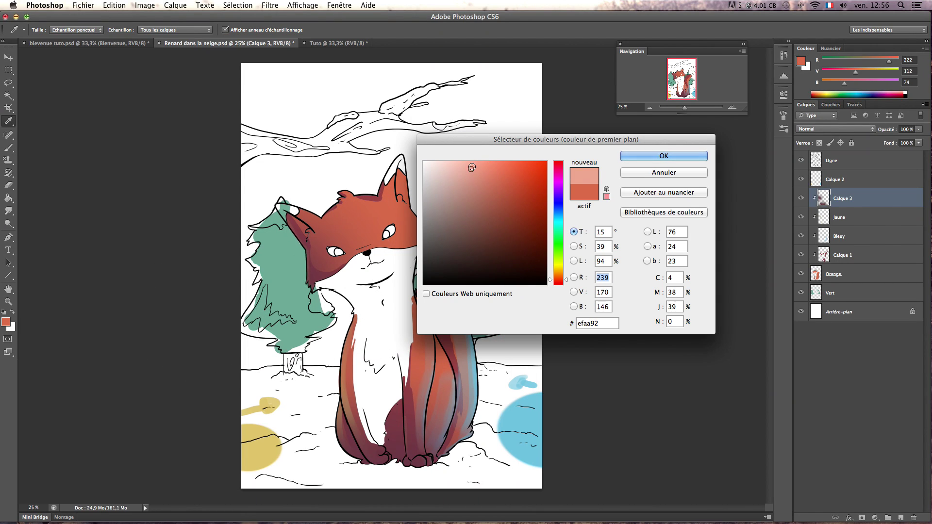
left_click_drag(558, 280, 558, 272)
left_click(663, 156)
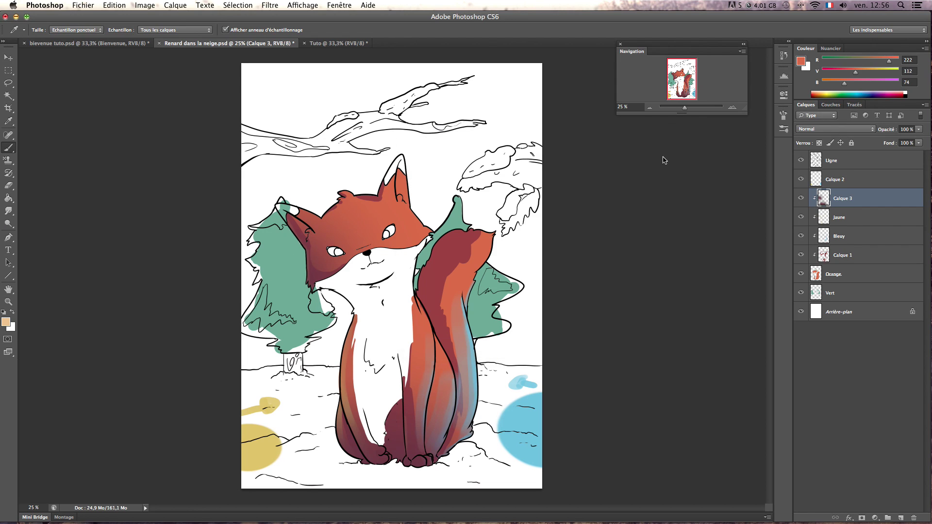
Add a new layer above the purple gradient layer and clip it to the fox
key("super+shift+n")
key("Return")
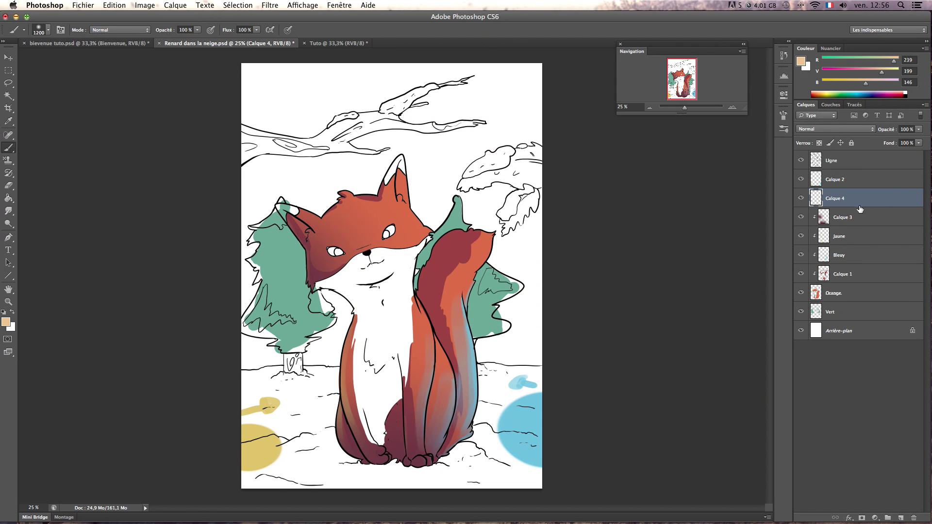
left_click(850, 206, "alt")
Paint soft peach light over the top of the head, the right ear and the tail with a 1500 px brush
key("bracketright")
key("bracketright")
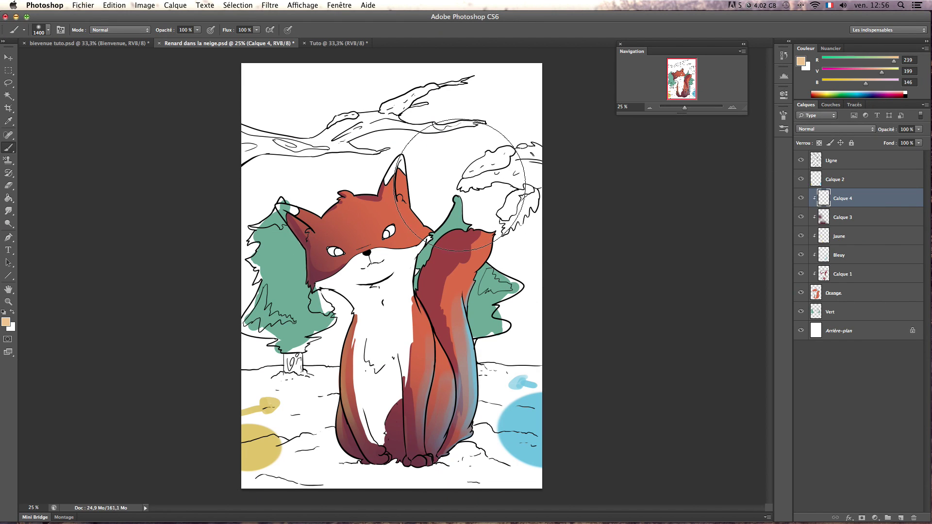
key("bracketright")
left_click(454, 181)
left_click(457, 175)
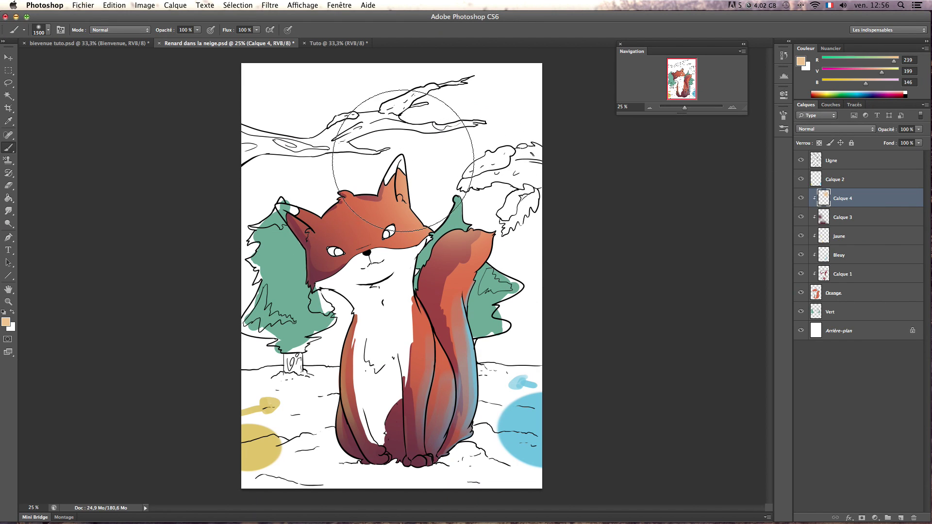
left_click_drag(341, 151, 367, 128)
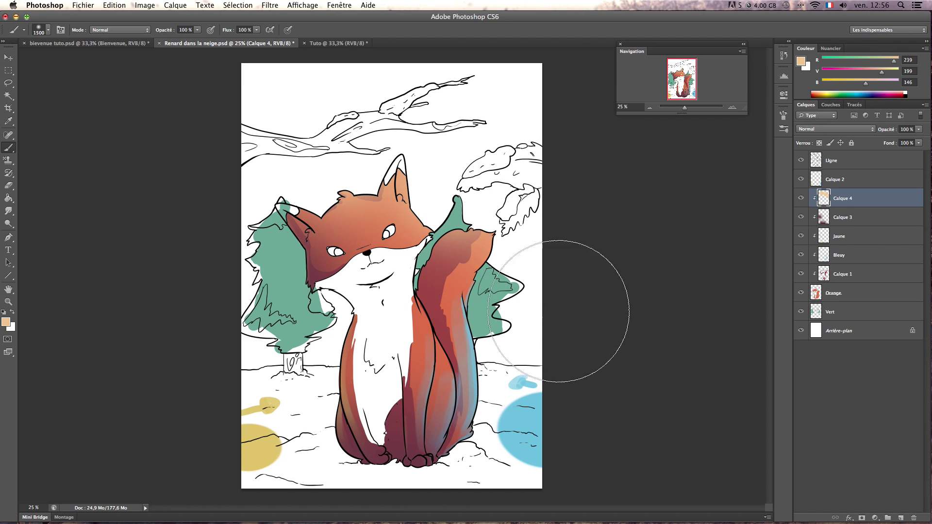
left_click_drag(536, 296, 551, 343)
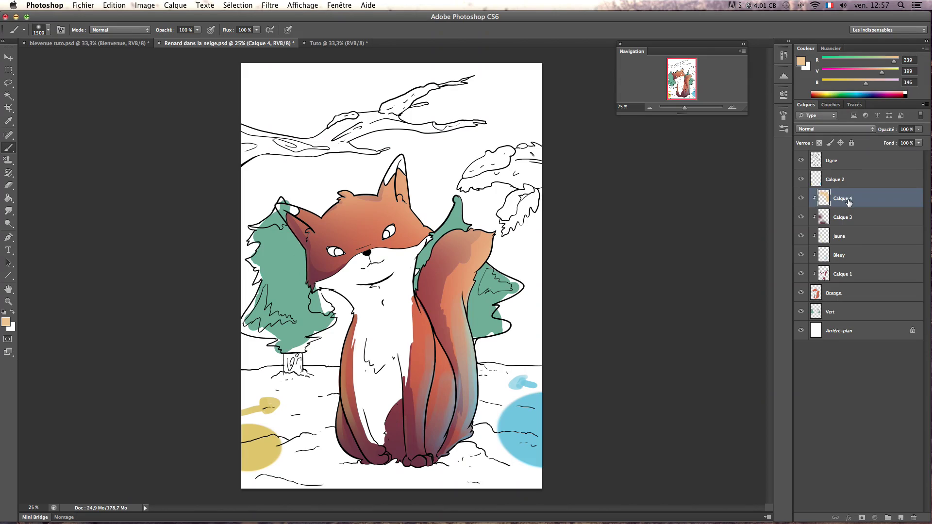
Move the peach light layer just above Calque 1, place Bleuy above Jaune, and reduce the brush to 700 px
left_click_drag(848, 202, 851, 224)
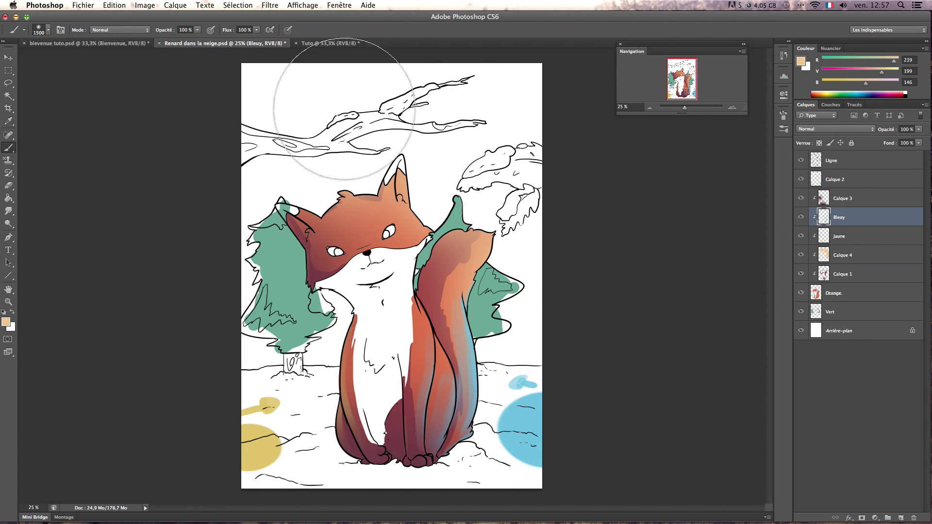
key("bracketleft")
key("bracketleft")
key("bracketleft")
key("bracketleft")
key("bracketleft")
key("bracketleft")
key("bracketleft")
key("bracketleft")
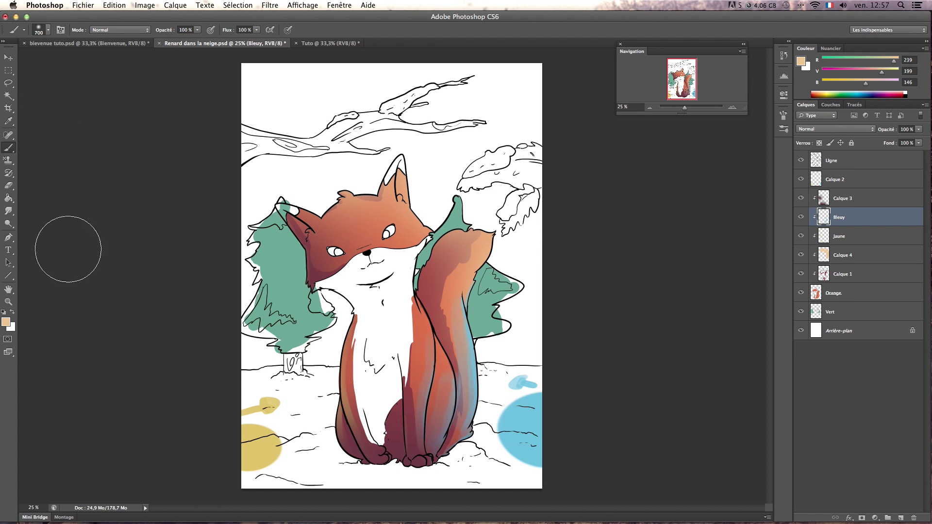
In Finder, browse to the JUMELLE subfolder inside the Desktop's Ligne Dispo folder
left_click(186, 496)
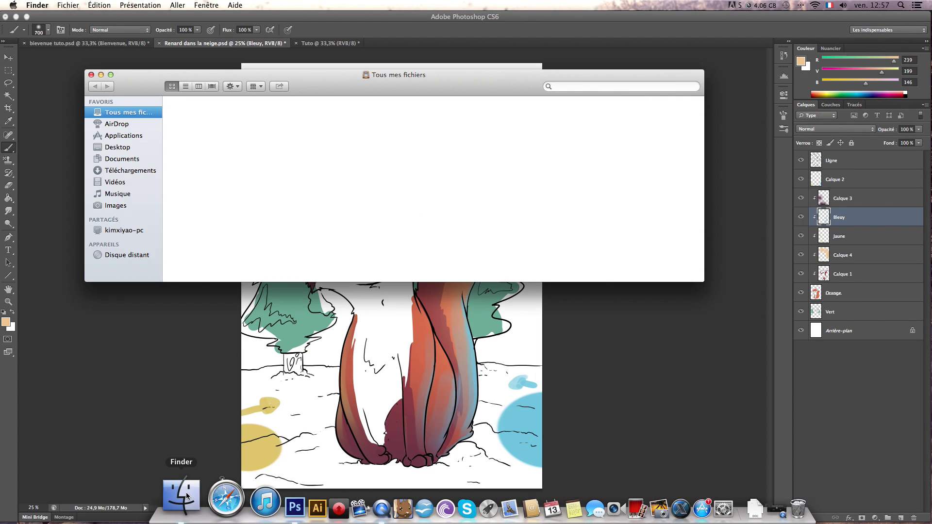
mouse_move(324, 206)
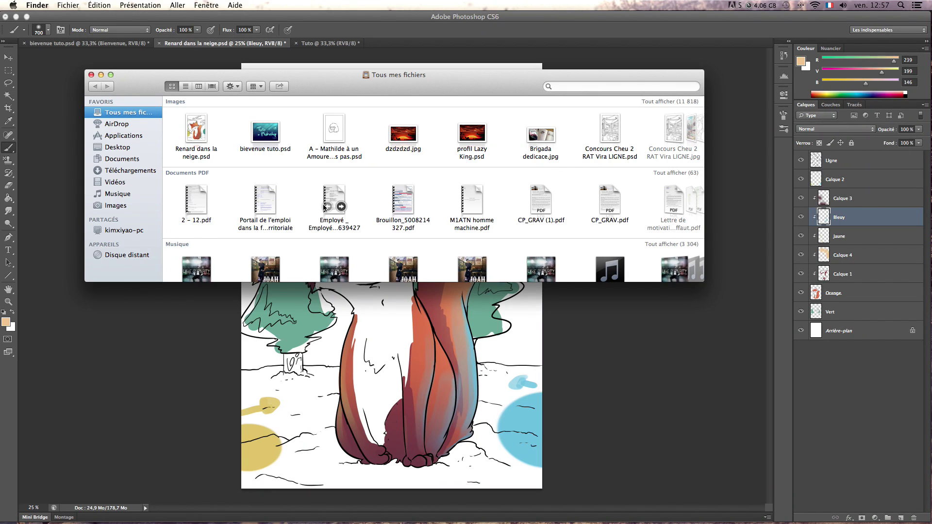
left_click(128, 206)
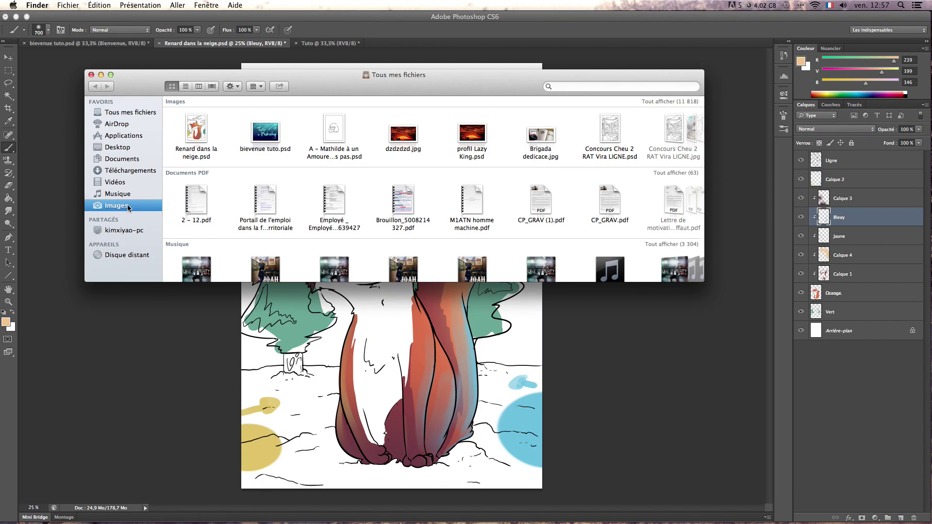
left_click(215, 136)
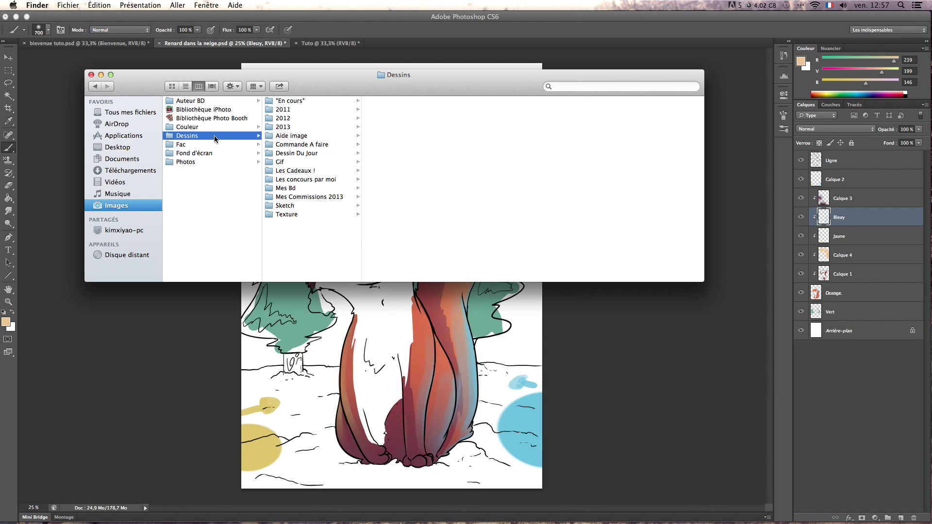
left_click(127, 137)
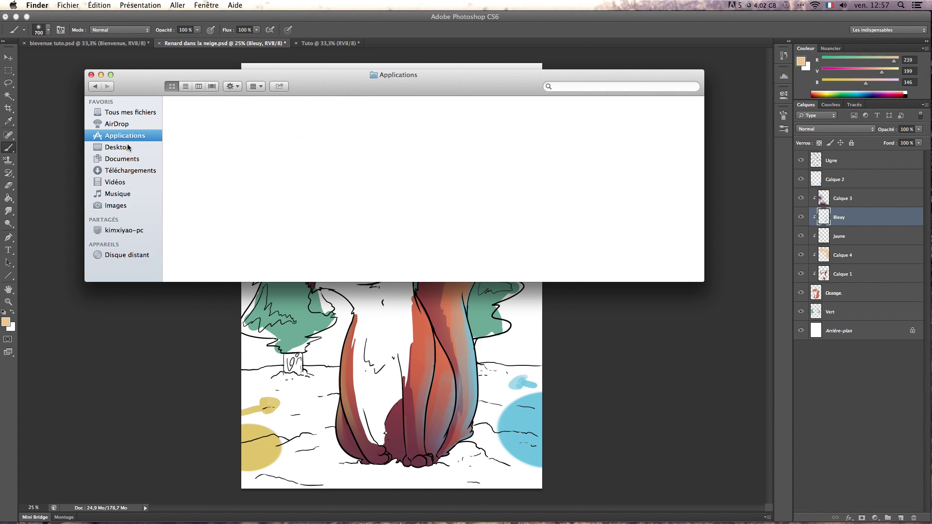
left_click(132, 148)
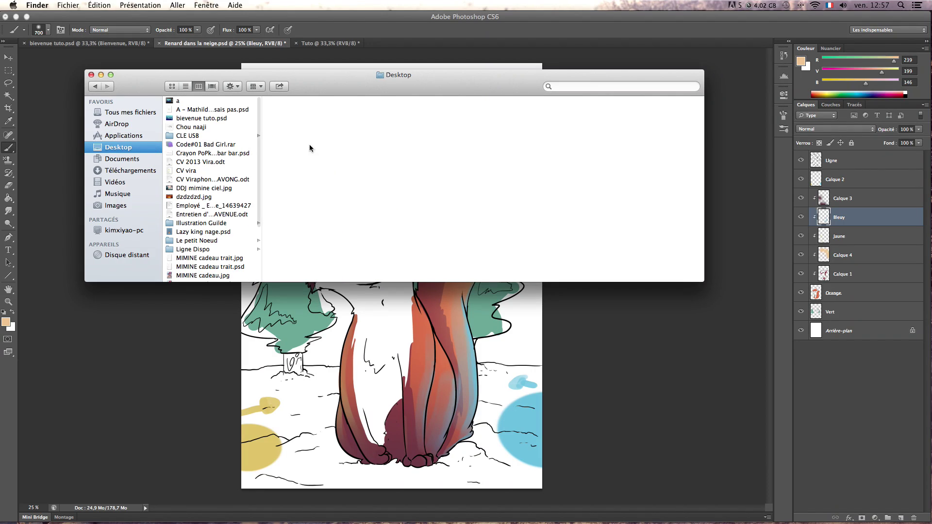
scroll(259, 156, "down", 5)
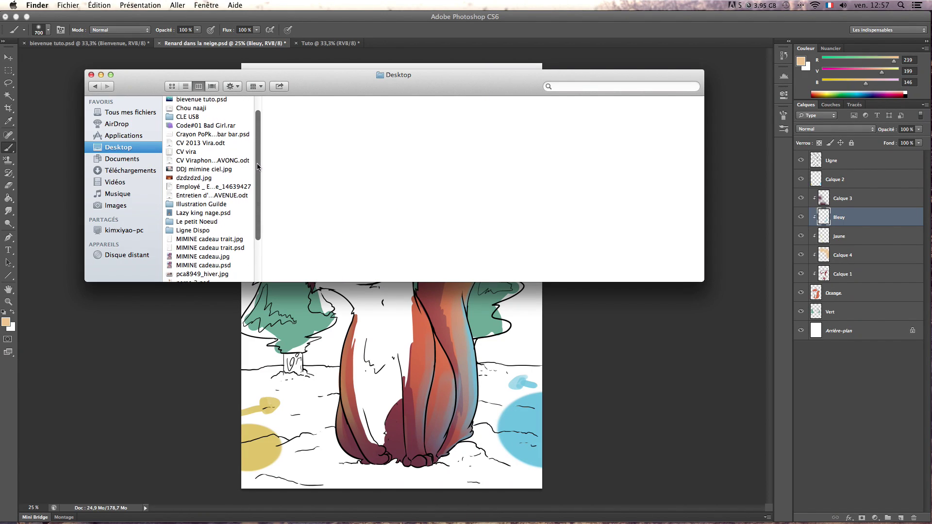
left_click(203, 201)
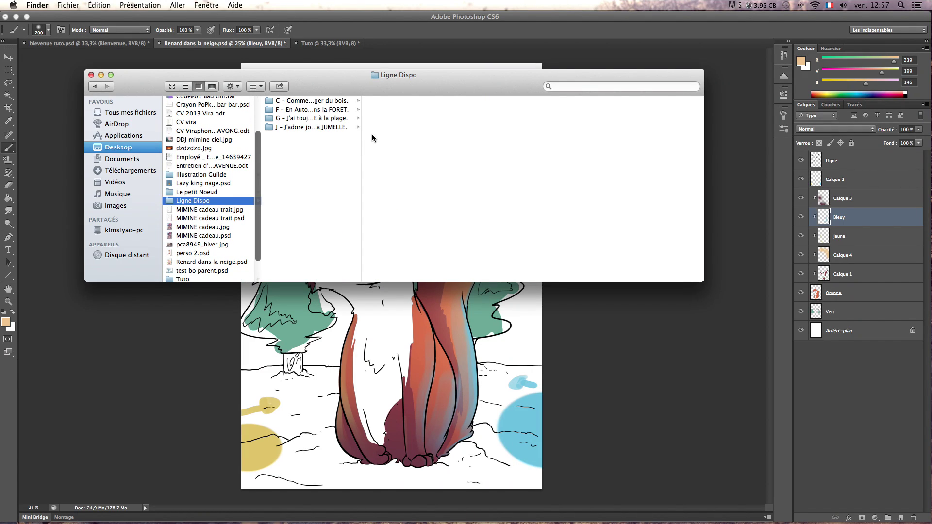
left_click(343, 119)
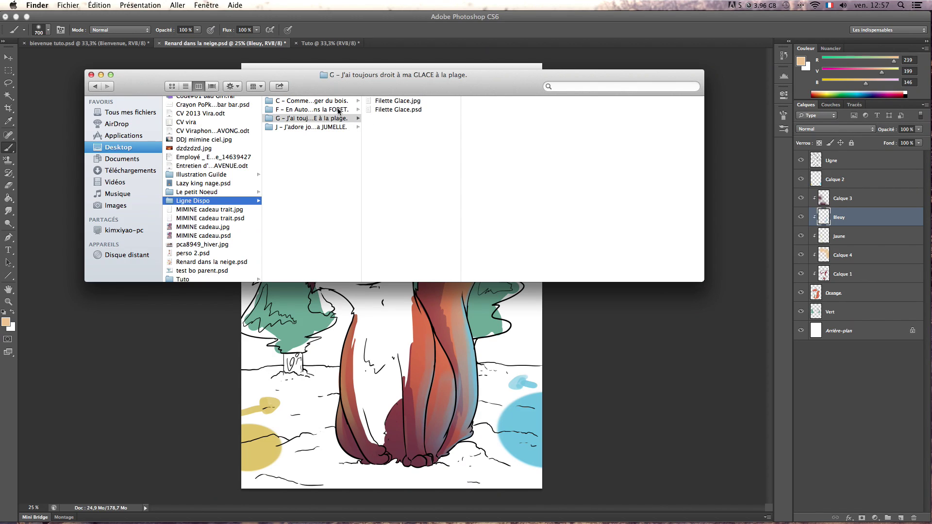
left_click(335, 129)
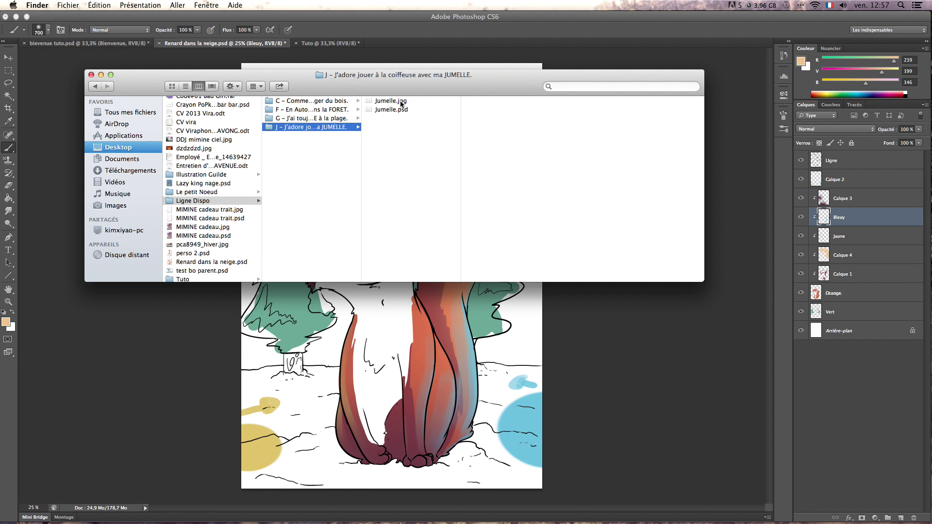
Preview Jumelle.jpg at full size, then close the preview
left_click(402, 103)
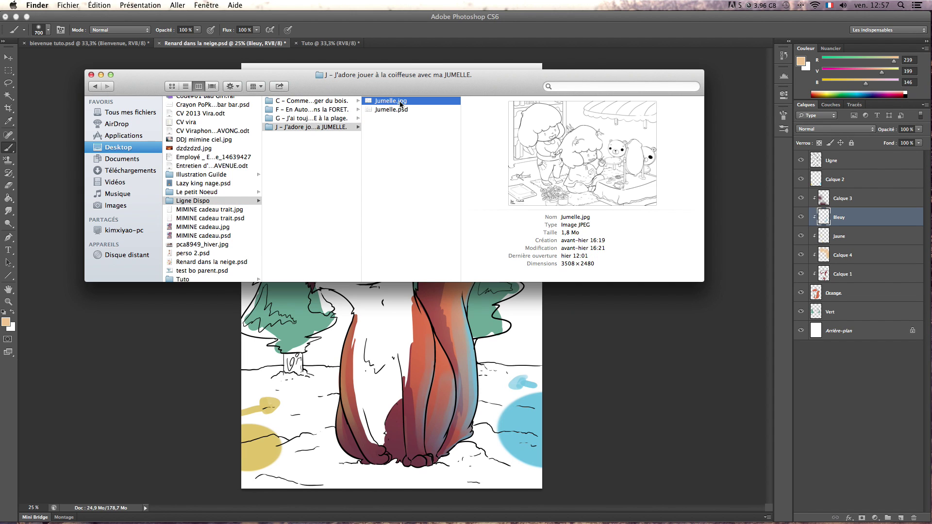
double_click(402, 101)
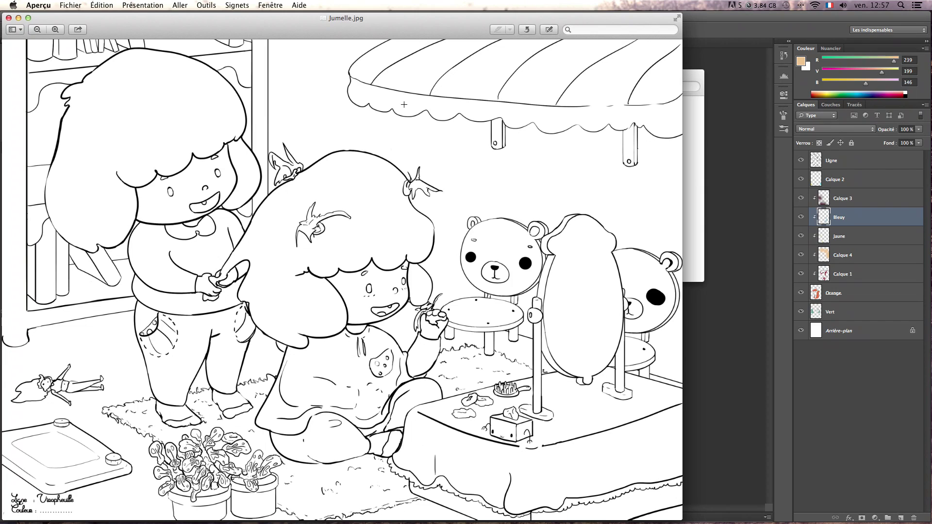
left_click(8, 18)
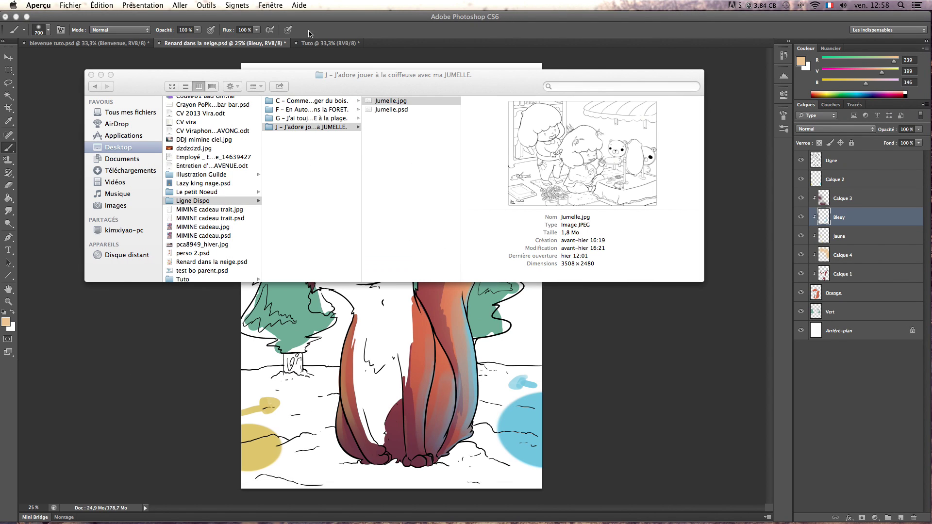
Cancel placing Jumelle.jpg in the fox drawing and close all three open documents without saving
left_click_drag(398, 103, 741, 189)
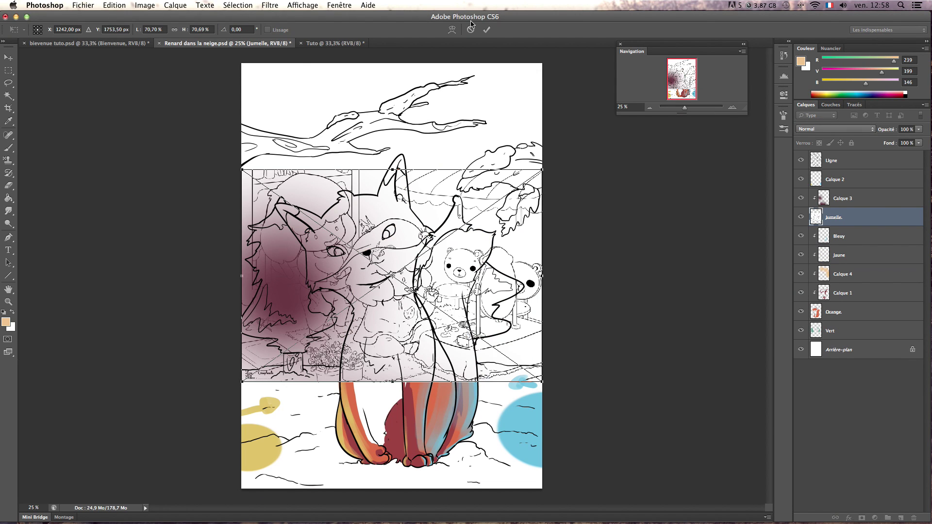
left_click(470, 29)
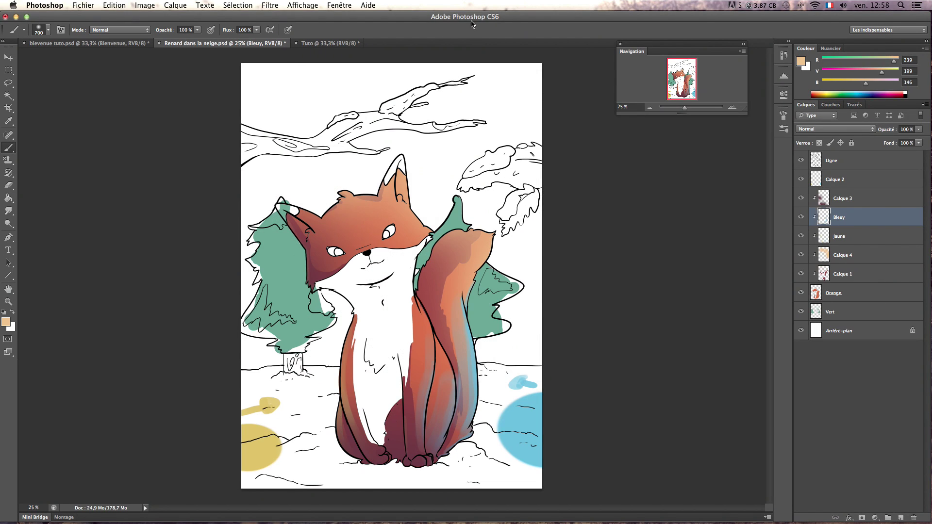
left_click(159, 44)
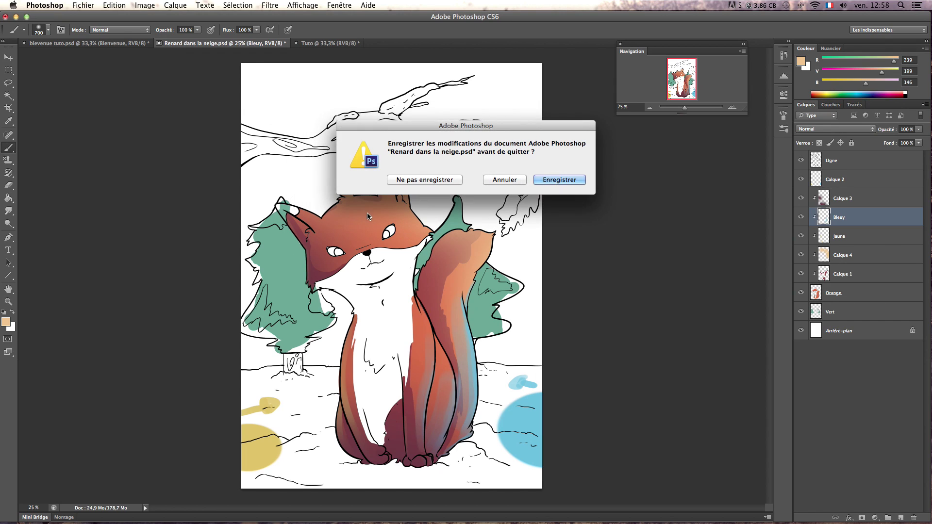
left_click(407, 184)
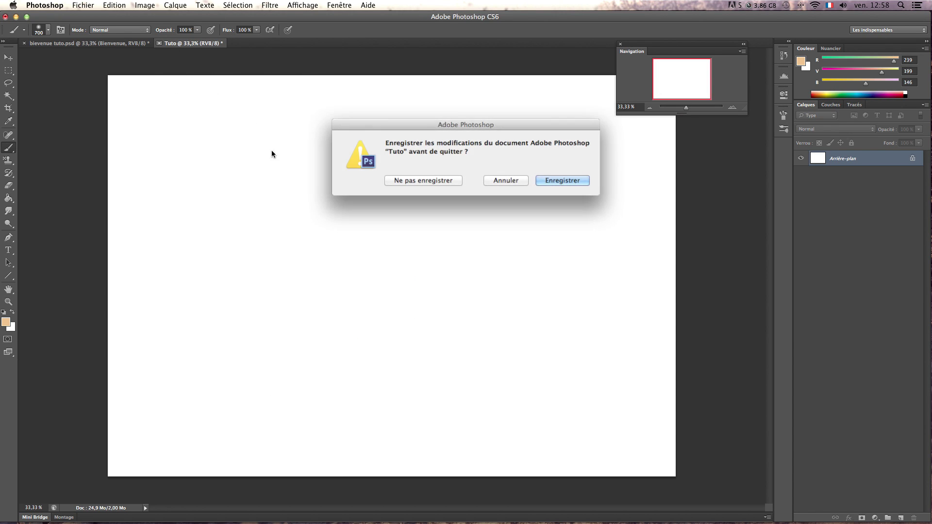
left_click(392, 181)
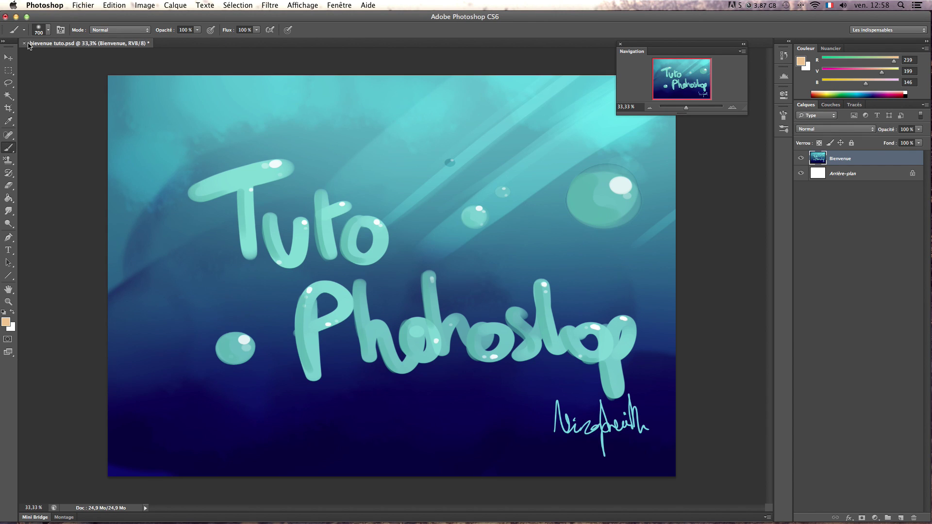
left_click(427, 183)
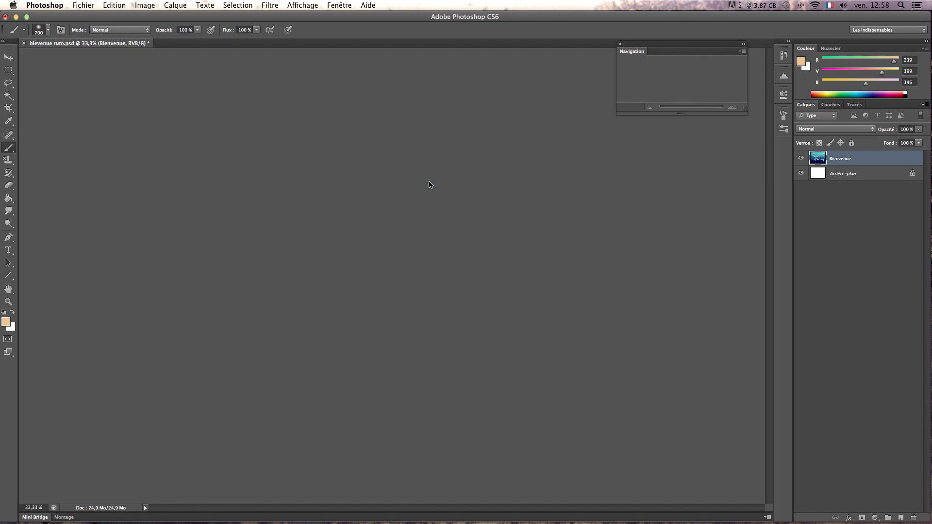
Open Jumelle.jpg from Finder as its own document in Photoshop
mouse_move(317, 521)
left_click(194, 493)
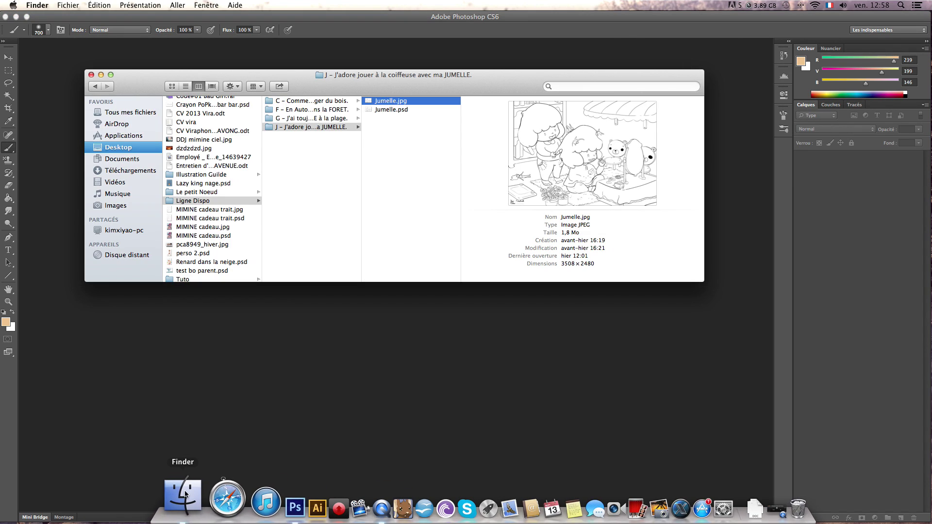
left_click_drag(398, 103, 369, 319)
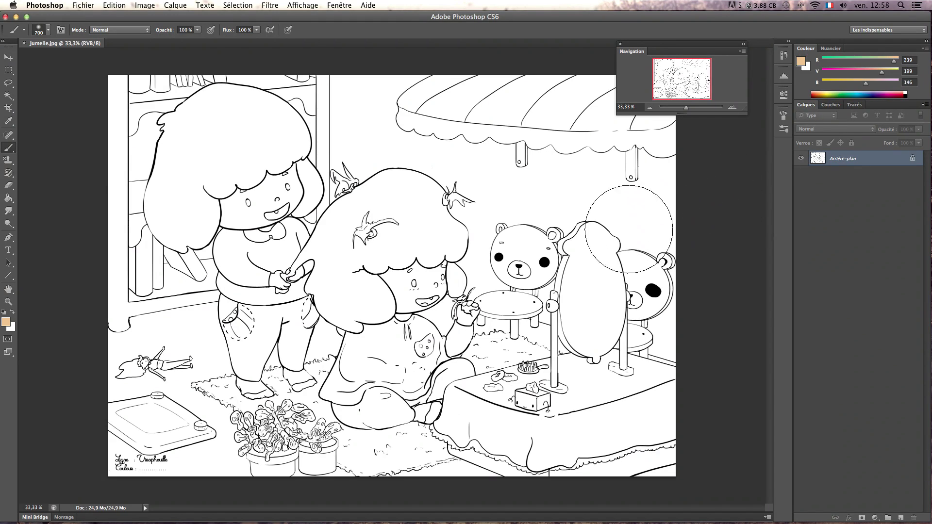
Reduce the brush to 200 px and sample the black of the line art as the foreground colour
key("bracketleft")
key("bracketleft")
key("bracketleft")
key("bracketleft")
key("bracketleft")
key("bracketleft")
left_click(220, 197, "alt")
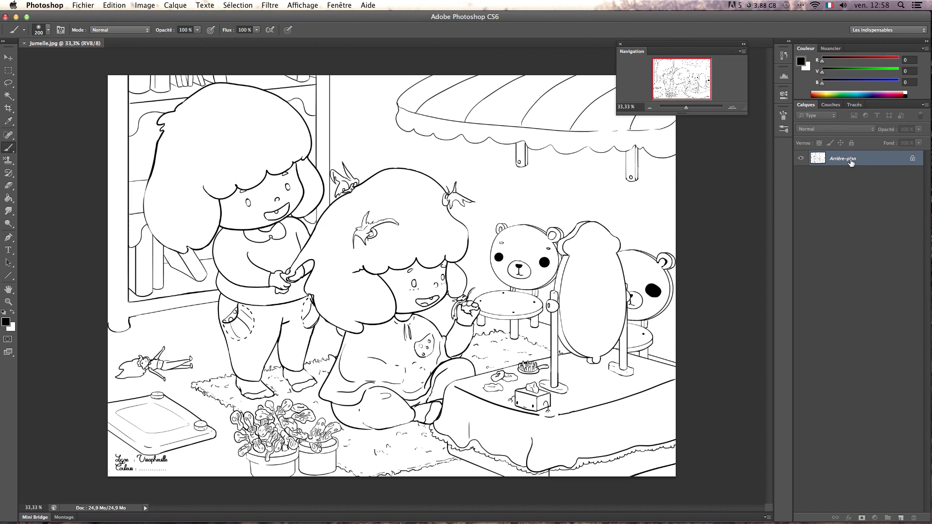
Add a new layer above Arrière-plan and set the foreground colour to rose, R 206, V 101, B 101
left_click(900, 518)
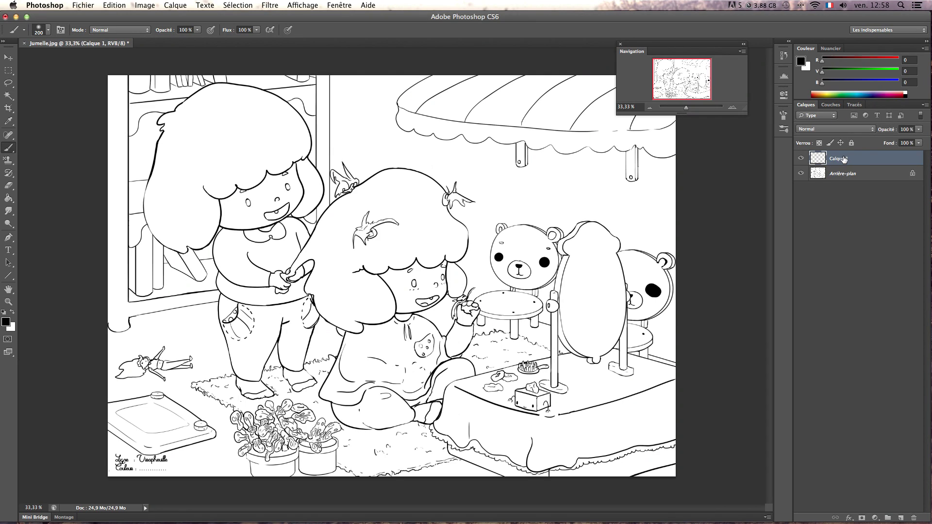
mouse_move(845, 165)
left_mouse_down()
mouse_move(844, 181)
mouse_move(844, 161)
left_mouse_up()
left_click(5, 322)
left_click(487, 181)
left_click(640, 155)
Paint a soft rose patch on the seated girl's hair with a 175 px brush
key("bracketright")
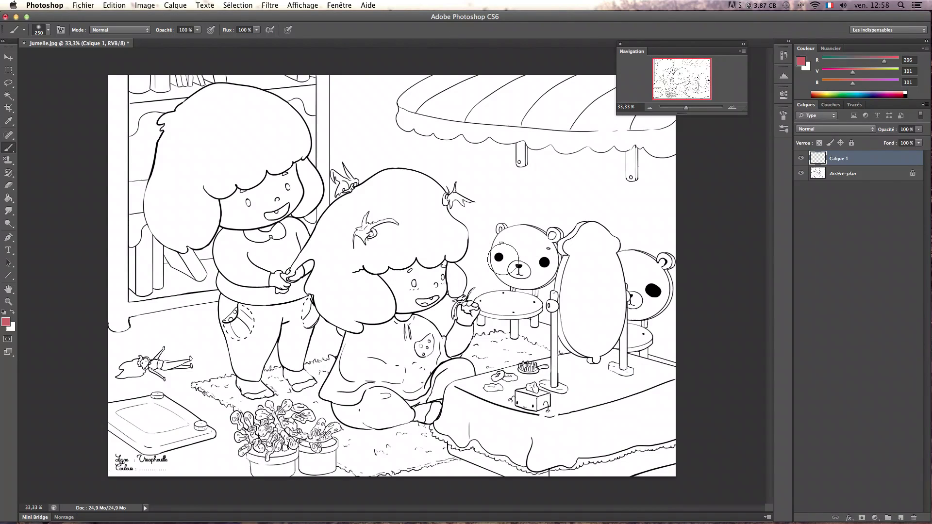
key("bracketleft")
key("bracketleft")
mouse_move(373, 217)
left_mouse_down()
mouse_move(359, 243)
mouse_move(384, 233)
left_mouse_up()
Extend the rose patch with a hard 100 px round brush and erase part of its lower edge with a 250 px eraser
right_click(404, 244)
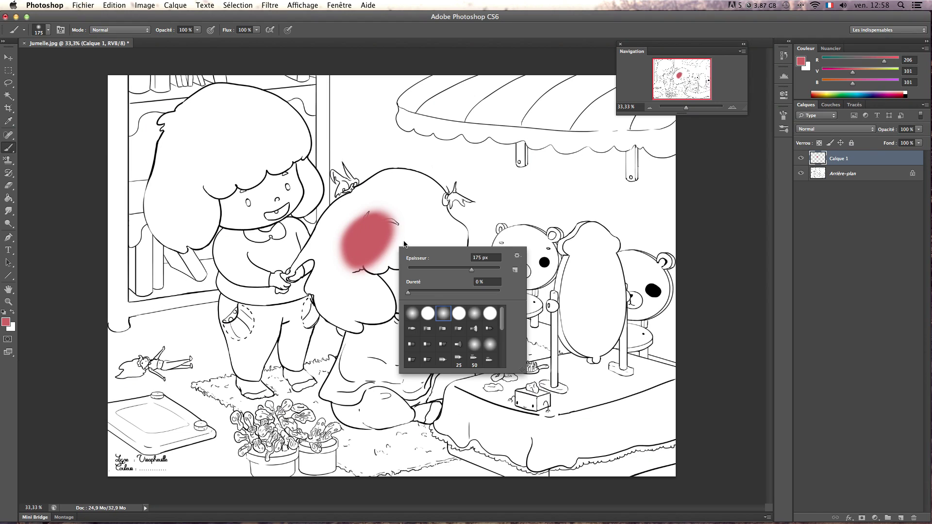
left_click(373, 231)
key("bracketleft")
key("bracketleft")
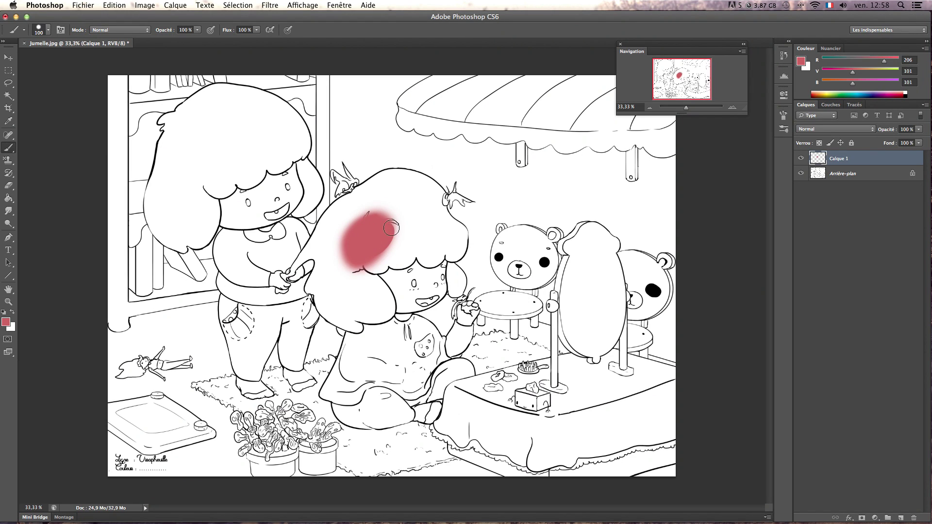
mouse_move(389, 224)
left_mouse_down()
mouse_move(354, 257)
mouse_move(373, 242)
mouse_move(385, 276)
left_mouse_up()
key("e")
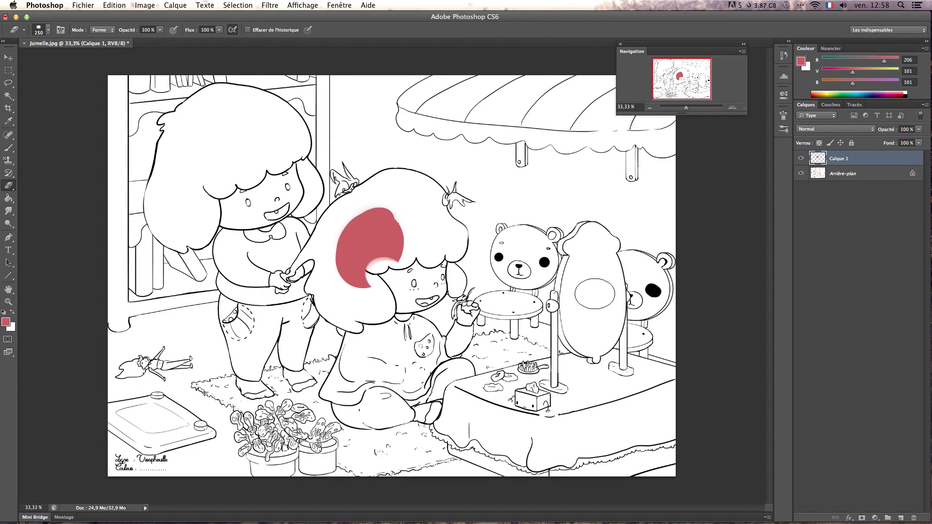
key("b")
Duplicate the Arrière-plan layer as Arrière-plan copie within Jumelle.jpg
left_click(846, 175)
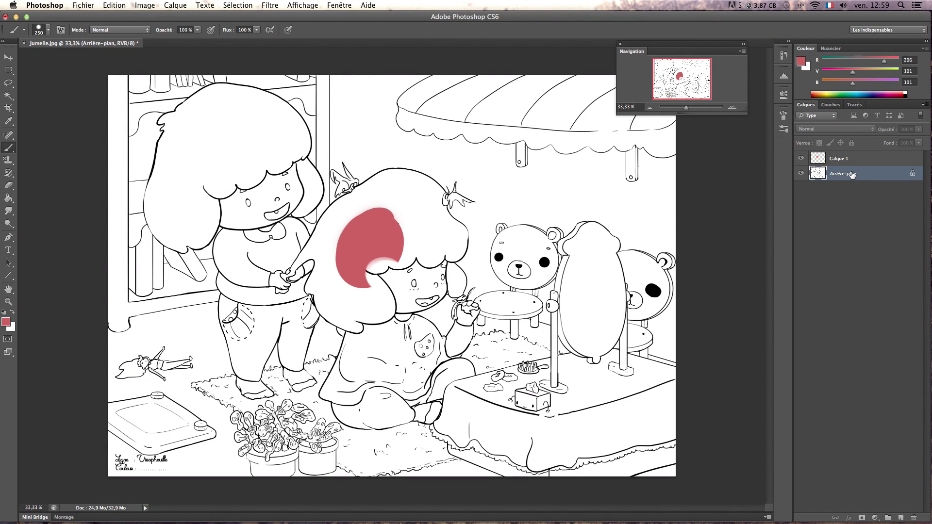
right_click(852, 175)
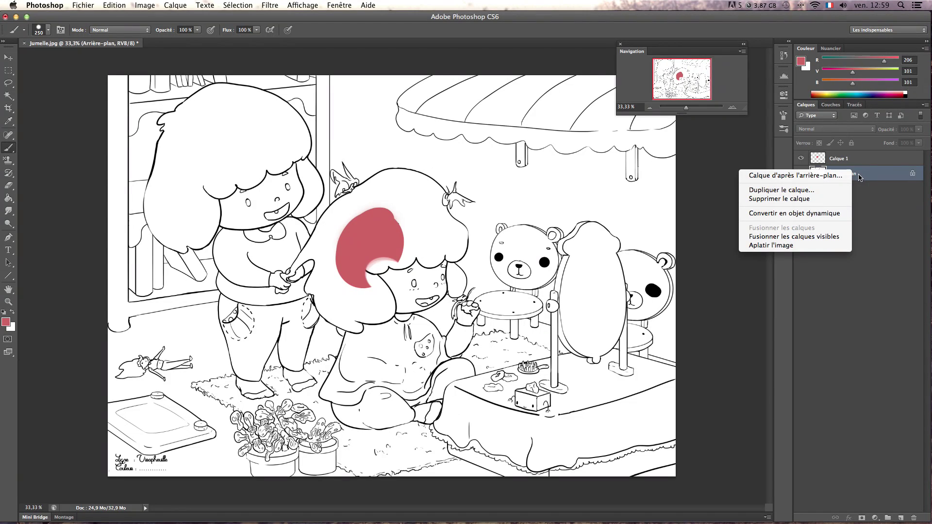
left_click(839, 190)
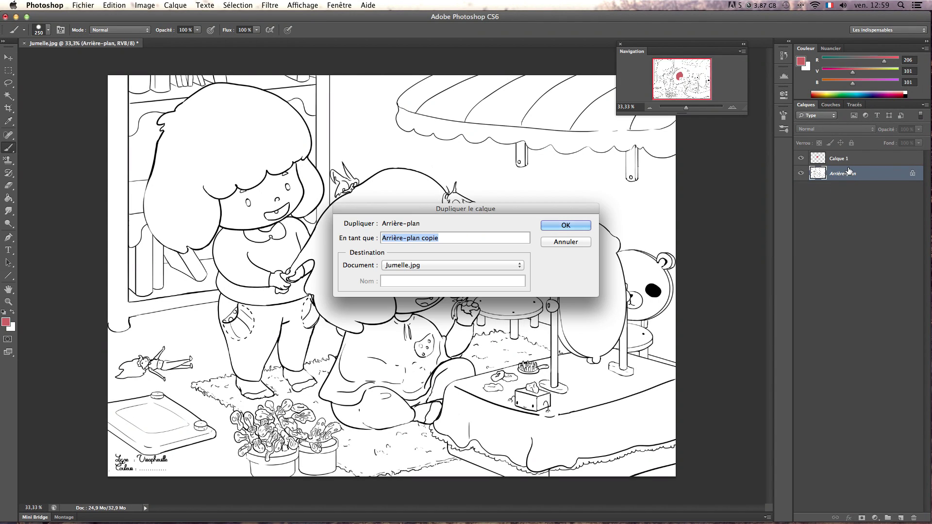
left_click(578, 226)
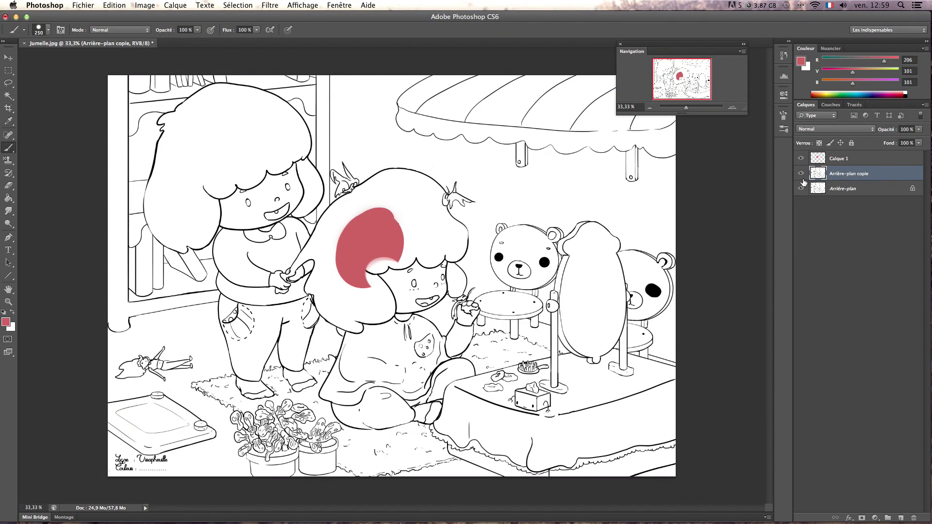
Hide the Arrière-plan copie and Calque 1 layers, leaving only Arrière-plan shown
left_click(801, 173)
left_click(802, 158)
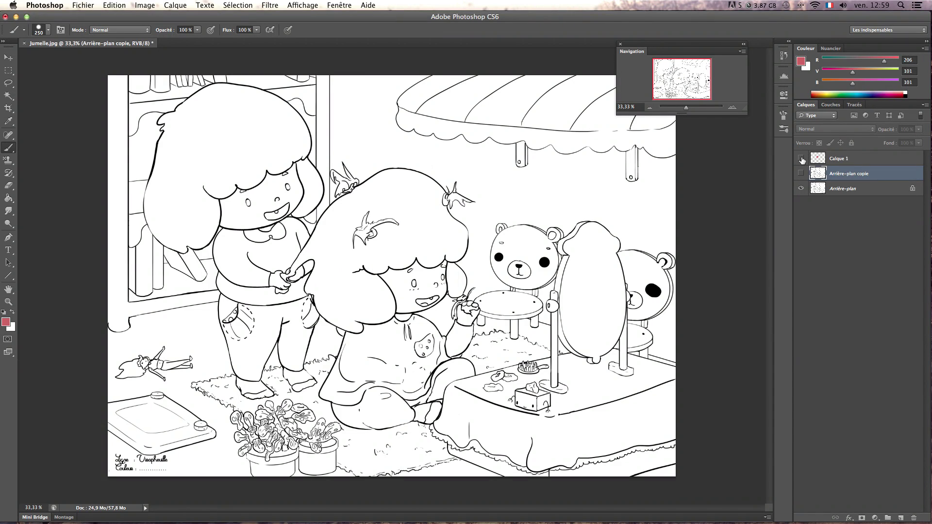
left_click(800, 158)
left_click(800, 159)
Erase line art around the mirror and the bear chairs on the Arrière-plan layer with a 250 px eraser
key("e")
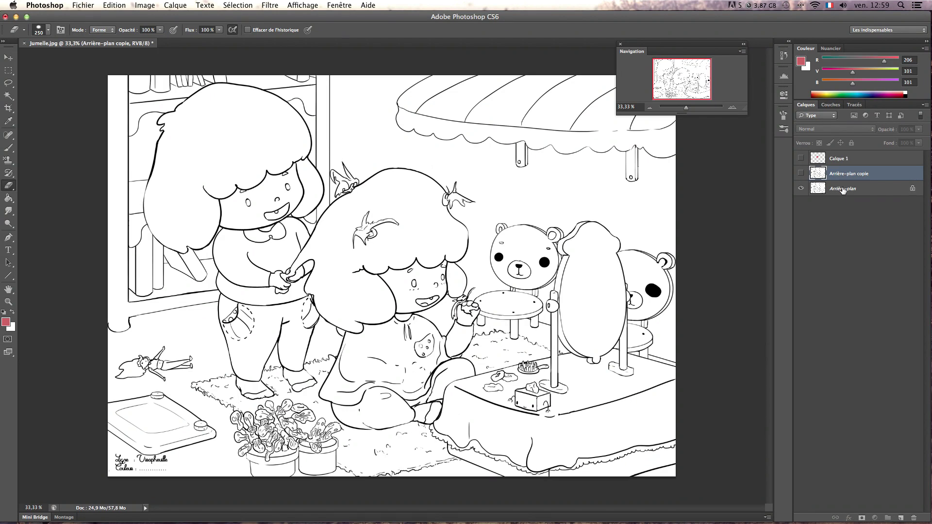
left_click(844, 191)
mouse_move(633, 247)
left_mouse_down()
mouse_move(621, 237)
mouse_move(589, 248)
left_mouse_up()
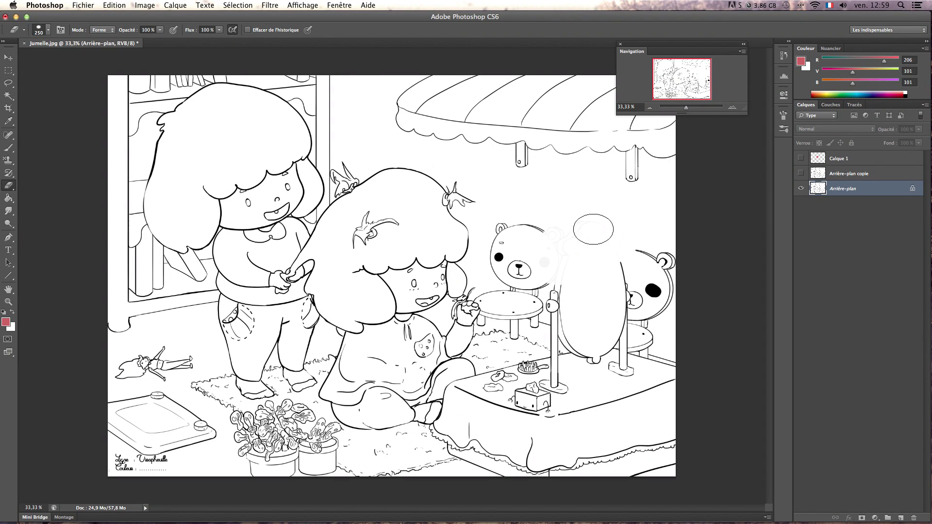
key("b")
right_click(591, 262)
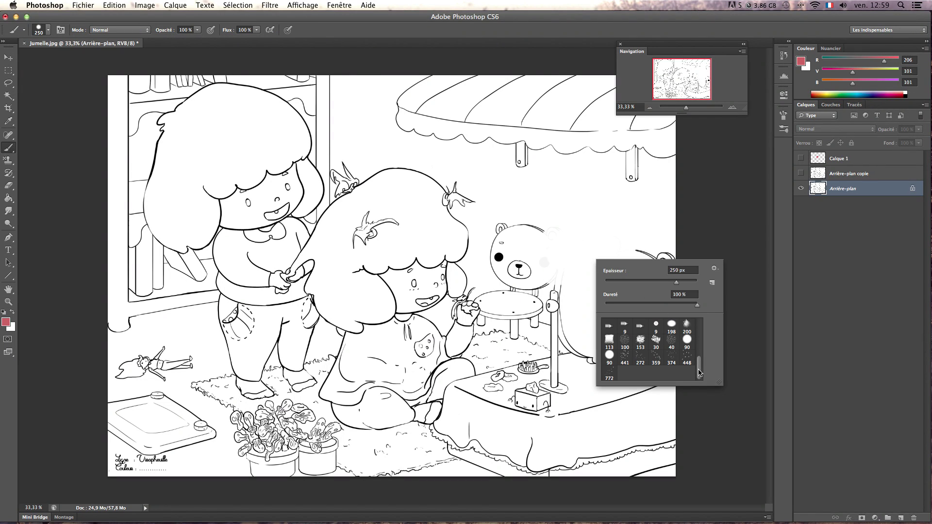
key("Escape")
Erase all the remaining line art on the Arrière-plan layer, enlarging the hard eraser to 900 px
key("e")
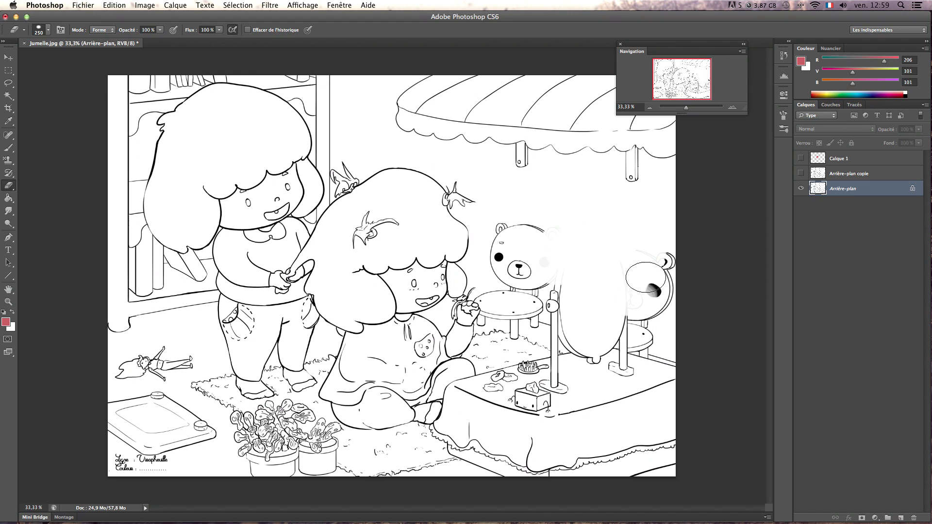
right_click(658, 282)
double_click(739, 357)
key("bracketright")
key("bracketright")
key("bracketright")
key("bracketright")
key("bracketright")
key("bracketright")
key("bracketright")
key("bracketright")
key("bracketright")
key("bracketright")
mouse_move(686, 270)
left_mouse_down()
mouse_move(637, 288)
mouse_move(594, 280)
mouse_move(405, 192)
mouse_move(319, 130)
mouse_move(228, 99)
mouse_move(138, 112)
mouse_move(122, 250)
mouse_move(130, 397)
mouse_move(149, 458)
mouse_move(268, 166)
mouse_move(267, 347)
mouse_move(295, 444)
mouse_move(372, 263)
mouse_move(393, 363)
mouse_move(422, 432)
mouse_move(490, 333)
mouse_move(518, 456)
mouse_move(610, 372)
mouse_move(664, 443)
mouse_move(676, 347)
mouse_move(664, 152)
mouse_move(567, 114)
mouse_move(412, 108)
left_mouse_up()
key("bracketright")
key("bracketright")
key("bracketright")
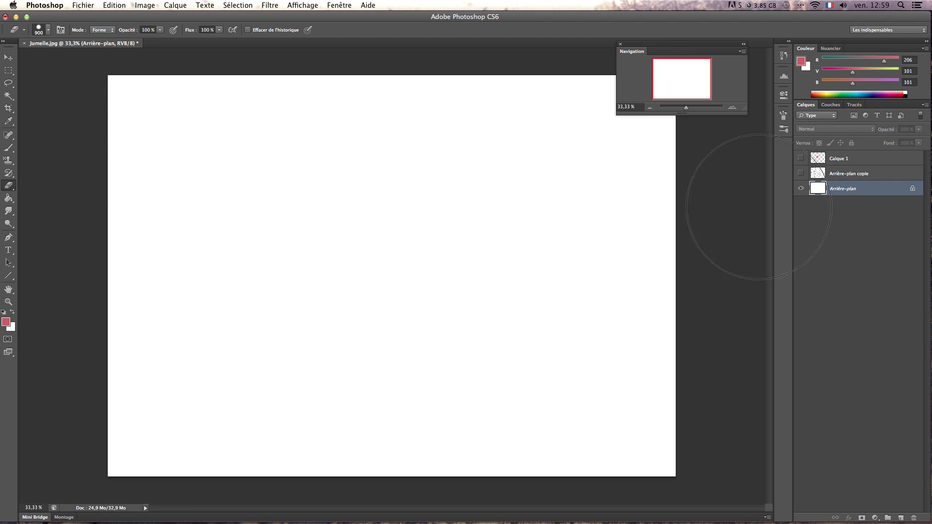
Show the Arrière-plan copie and Calque 1 layers and make Arrière-plan copie the active layer
key("b")
left_click(801, 173)
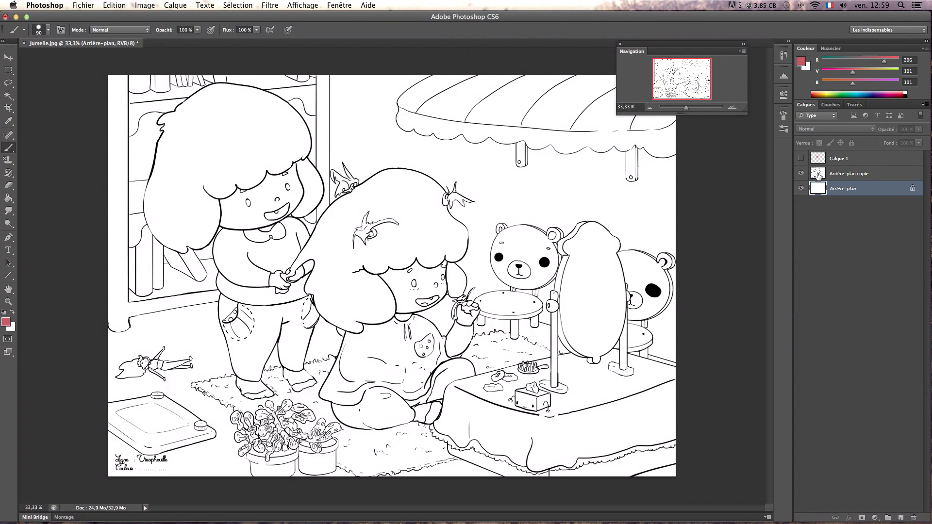
left_click(841, 174)
left_click(801, 158)
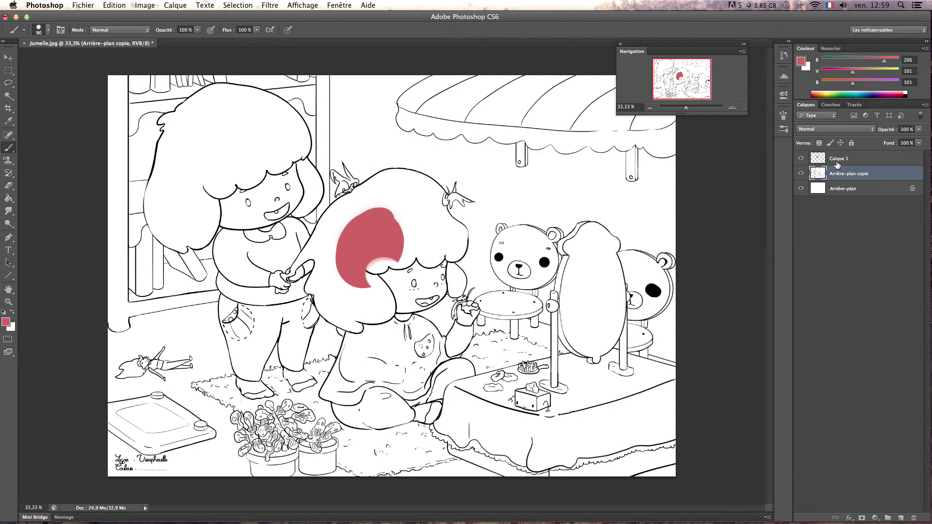
Hide Calque 1 and toggle Arrière-plan copie off and on to compare it with the blank background
left_click(801, 158)
left_click(801, 173)
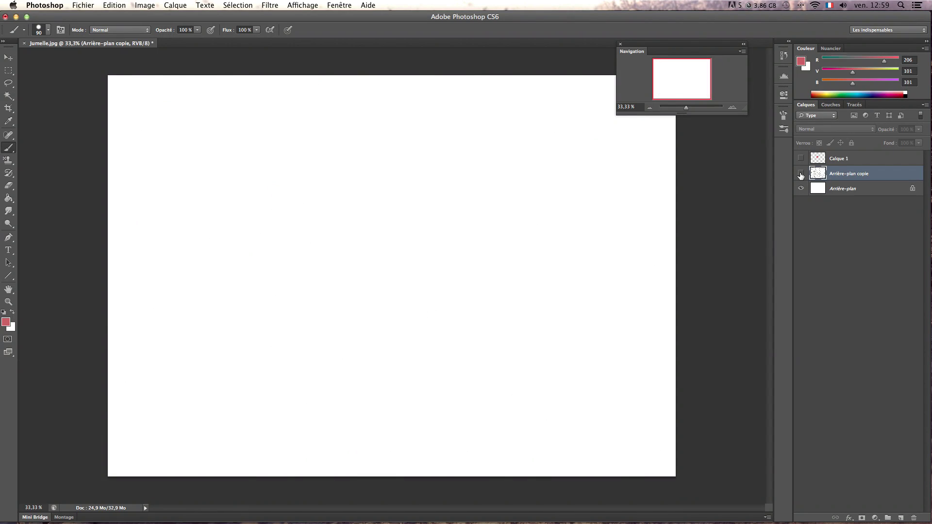
left_click(801, 173)
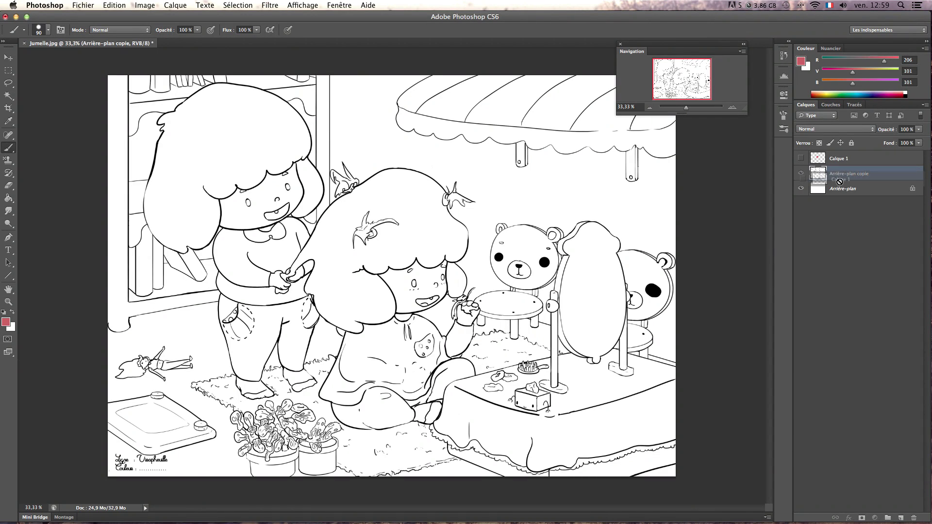
Show Calque 1, move it below Arrière-plan copie in the layer stack, and make Arrière-plan copie active
left_click(801, 158)
left_click_drag(835, 162, 841, 171)
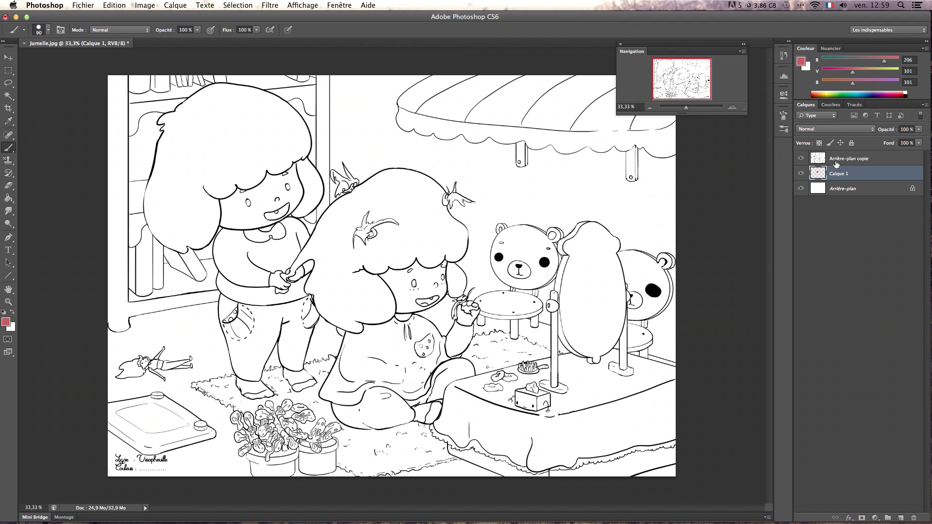
left_click(840, 160)
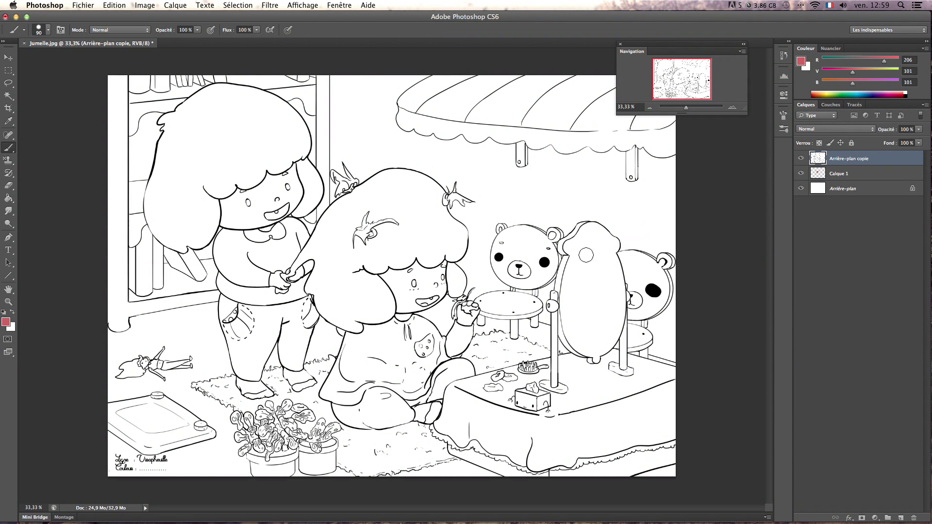
Toggle the visibility of Arrière-plan copie and Calque 1 to examine what each layer contributes over the white Arrière-plan
left_click(447, 263, "alt")
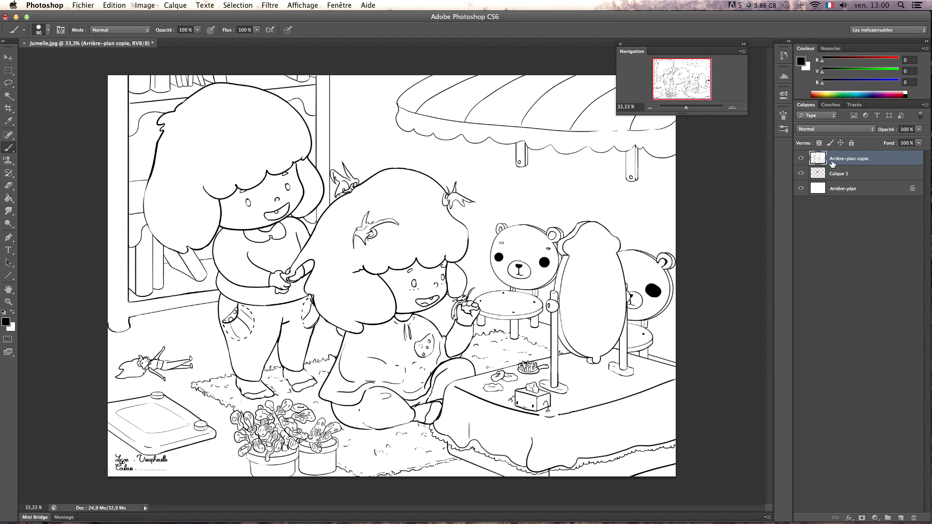
left_click(850, 174)
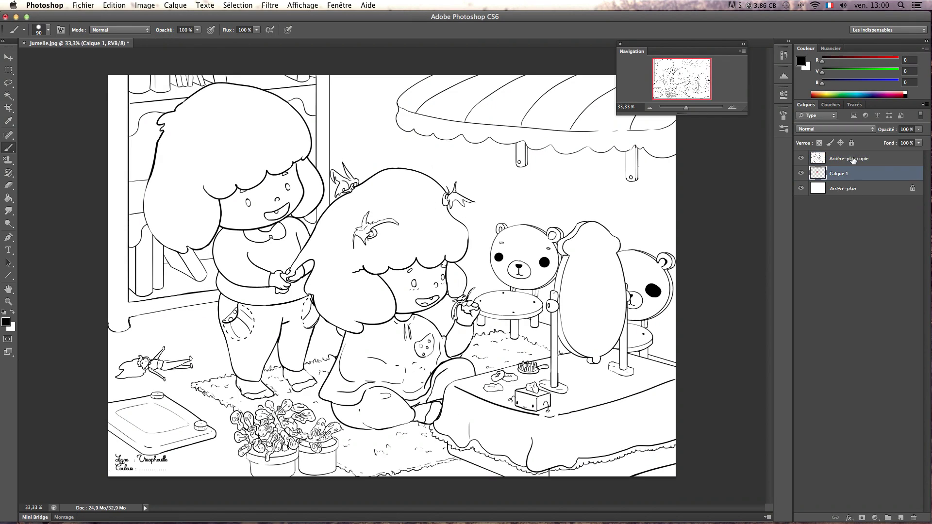
left_click(853, 160)
left_click(800, 158)
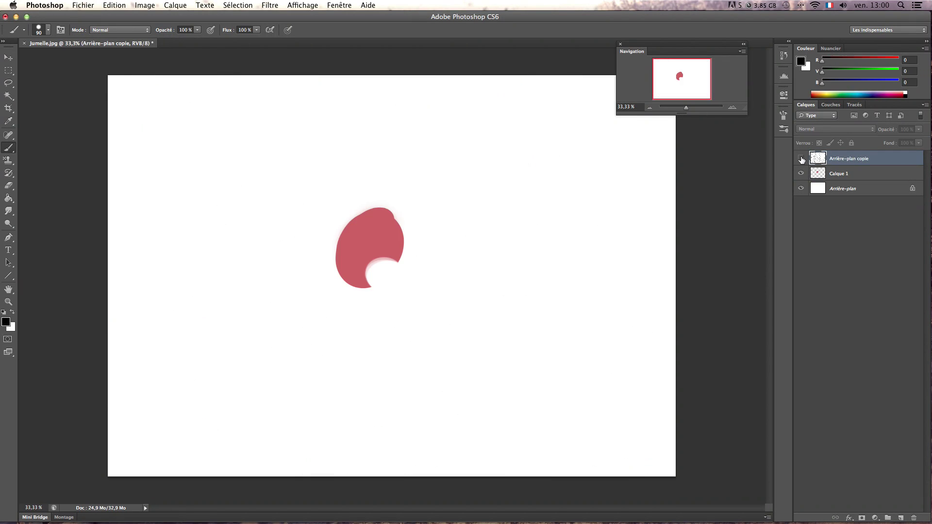
left_click(800, 174)
left_click(800, 159)
left_click(801, 158)
left_click(801, 158)
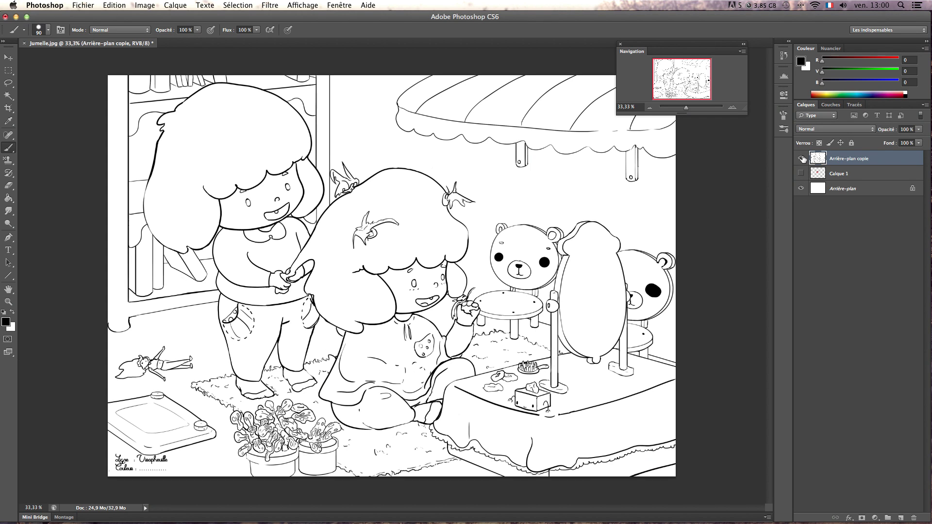
left_click(843, 190)
left_click(800, 158)
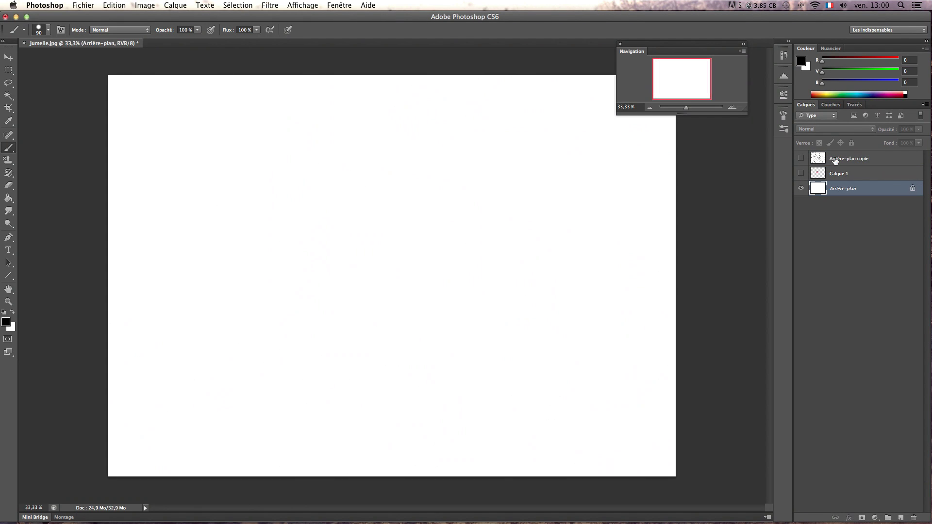
left_click(801, 158)
Set the Arrière-plan copie layer's blending mode to Produit and show Calque 1 beneath it
left_click(849, 158)
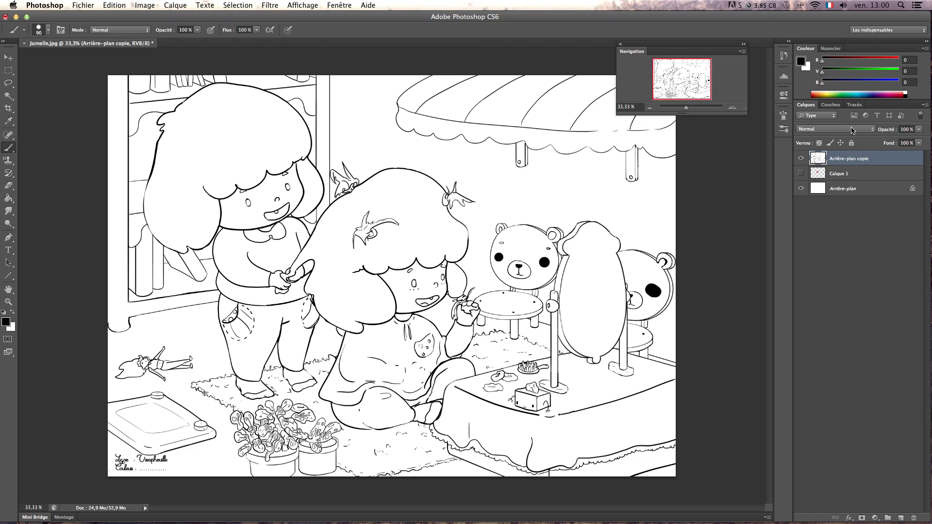
left_click(855, 130)
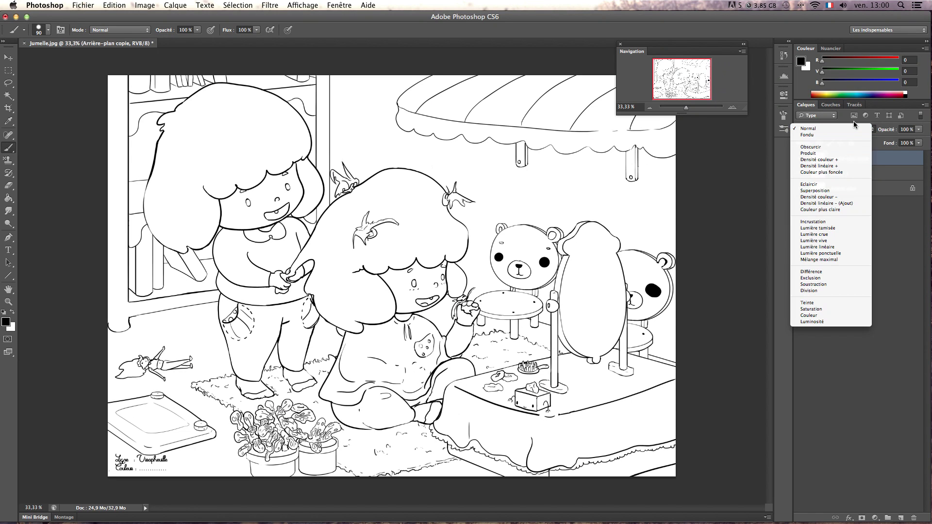
left_click(878, 130)
left_click(874, 132)
left_click(845, 153)
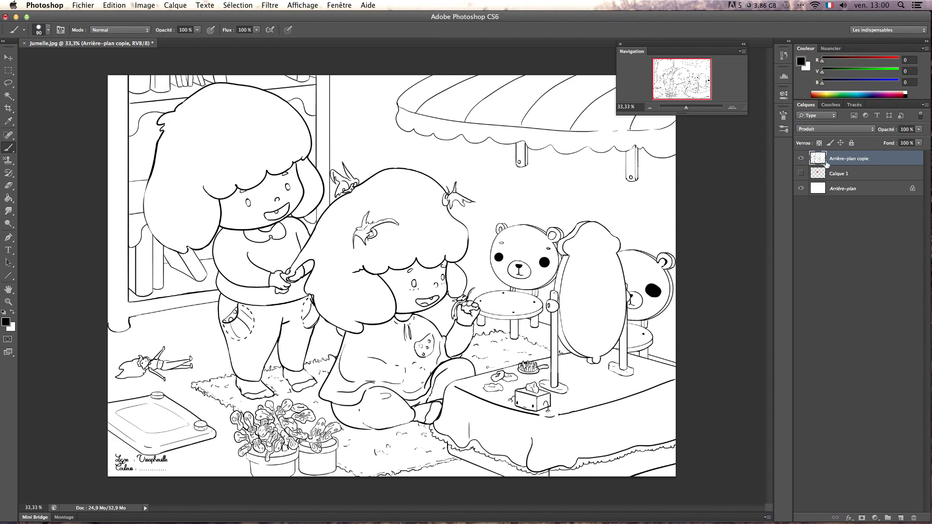
left_click(801, 173)
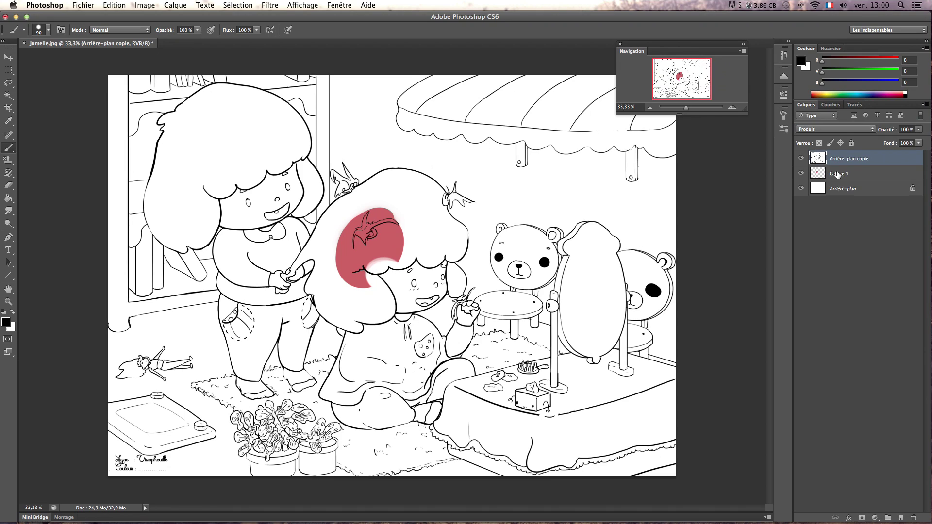
Extend the rose patch on Calque 1 along the seated girl's fringe with a 150 px brush, sampling its existing rose
mouse_move(837, 175)
left_mouse_down()
mouse_move(843, 154)
mouse_move(833, 173)
left_mouse_up()
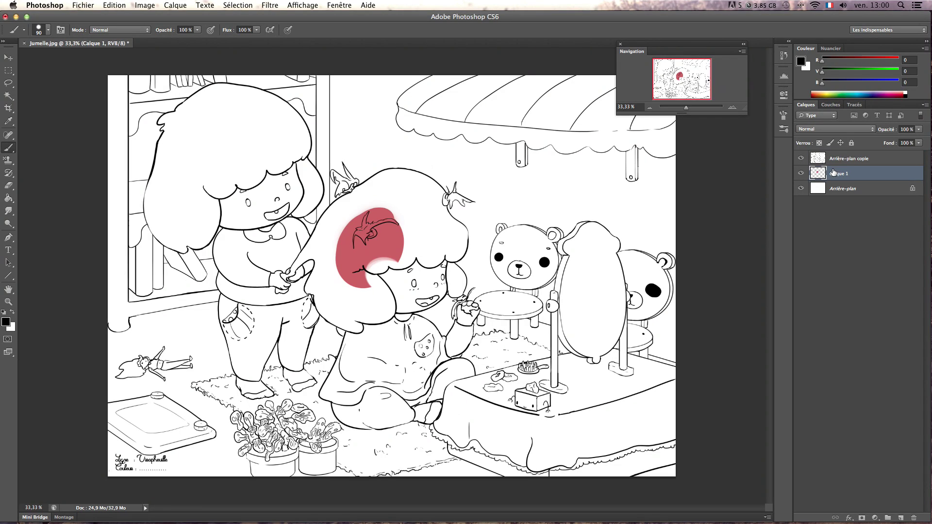
left_click(389, 240, "alt")
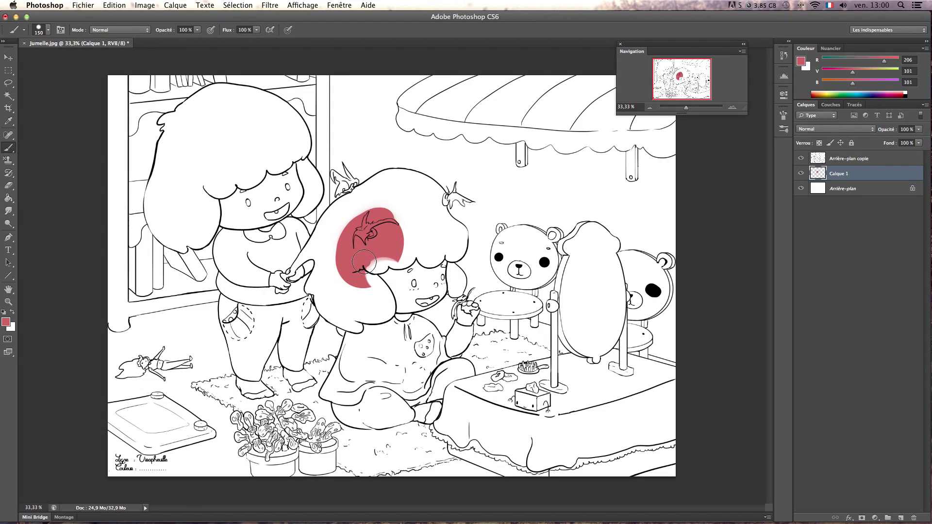
mouse_move(364, 262)
left_mouse_down()
mouse_move(363, 288)
mouse_move(378, 262)
left_mouse_up()
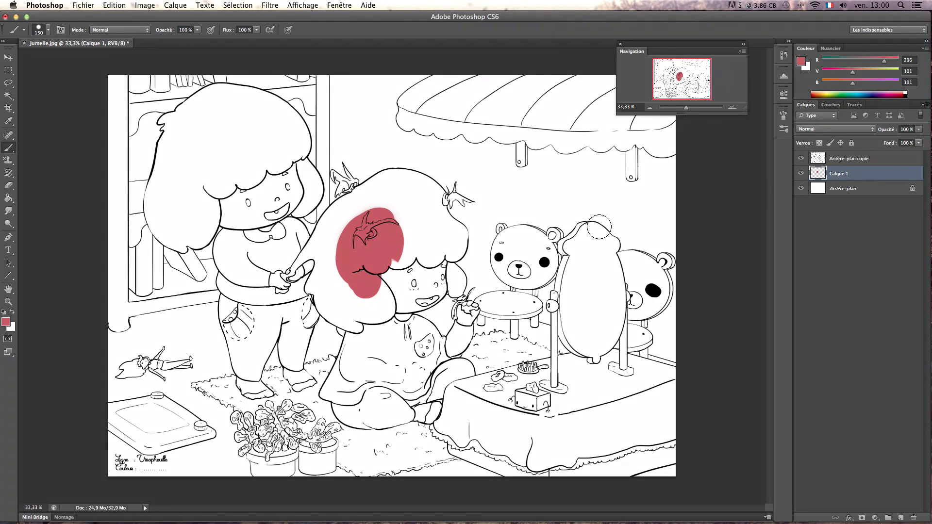
mouse_move(400, 252)
left_mouse_down()
mouse_move(391, 256)
mouse_move(414, 240)
left_mouse_up()
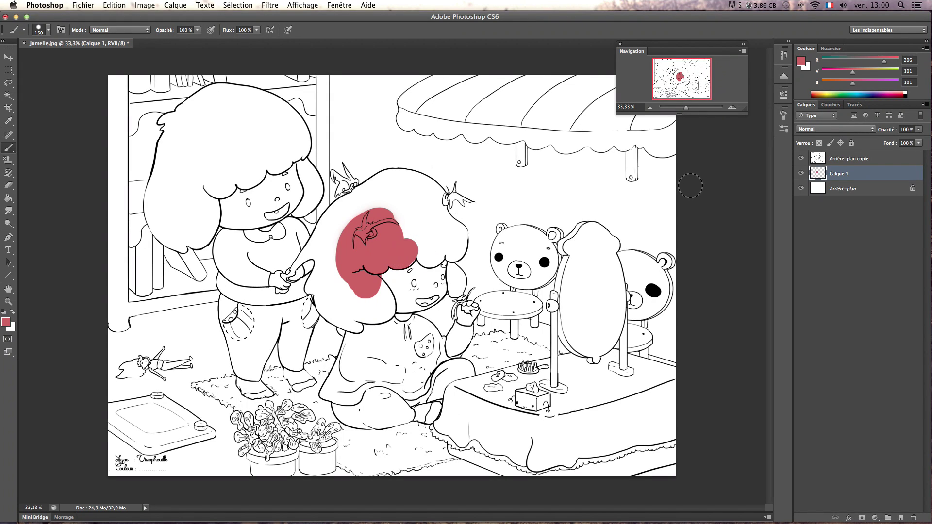
Rename the Arrière-plan copie layer as LIGNE
left_click(847, 160)
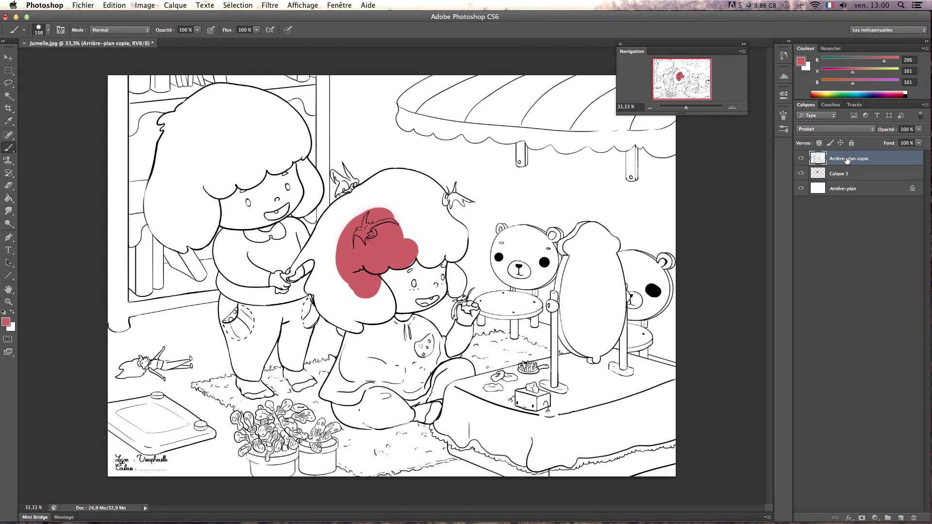
double_click(847, 160)
type("LIGNE")
key("Return")
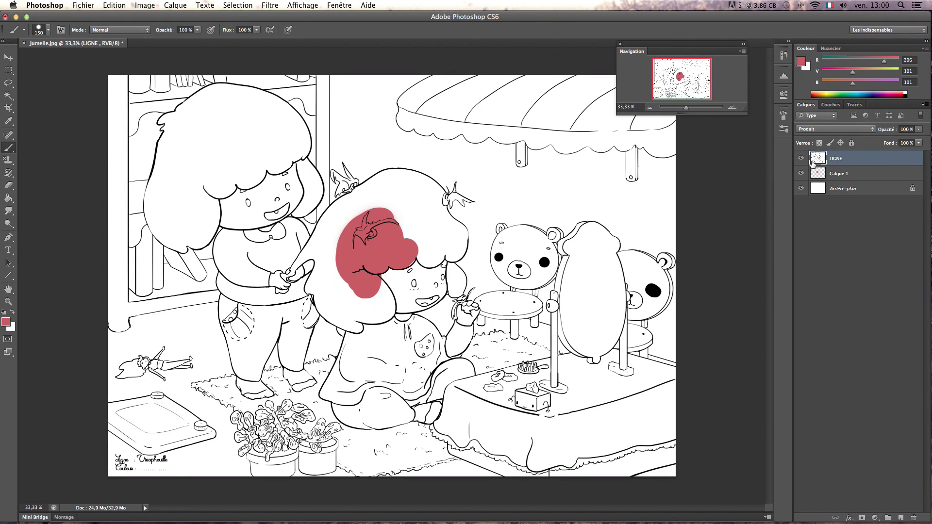
Paint more rose over the crown and outer side of the seated girl's hair on Calque 1
left_click(841, 173)
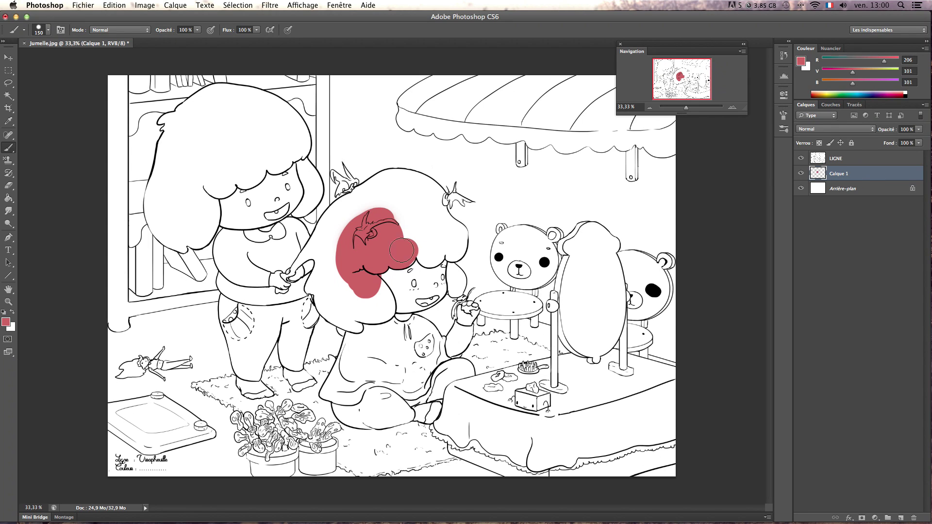
mouse_move(401, 251)
left_mouse_down()
mouse_move(384, 206)
mouse_move(342, 213)
mouse_move(321, 262)
left_mouse_up()
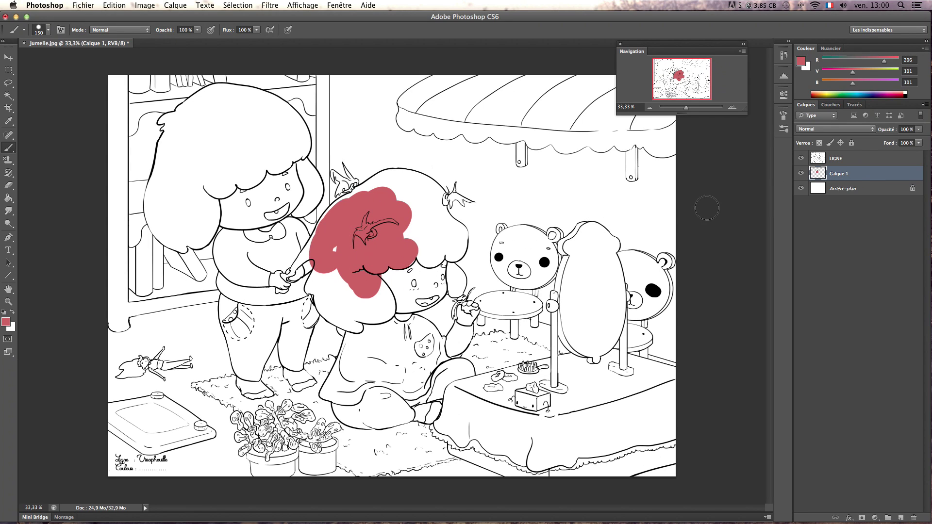
Add a new empty layer directly above Arrière-plan
left_click(850, 189)
key("super+shift+n")
key("Return")
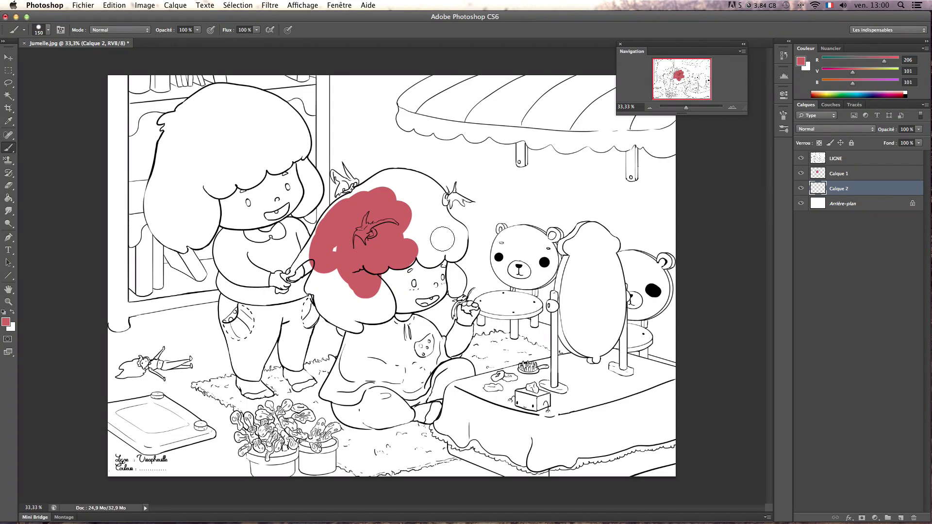
Paint both girls' faces and the seated girl's raised hand on Calque 2 in pale peach, RGB 248, 227, 209
left_click(402, 272, "alt")
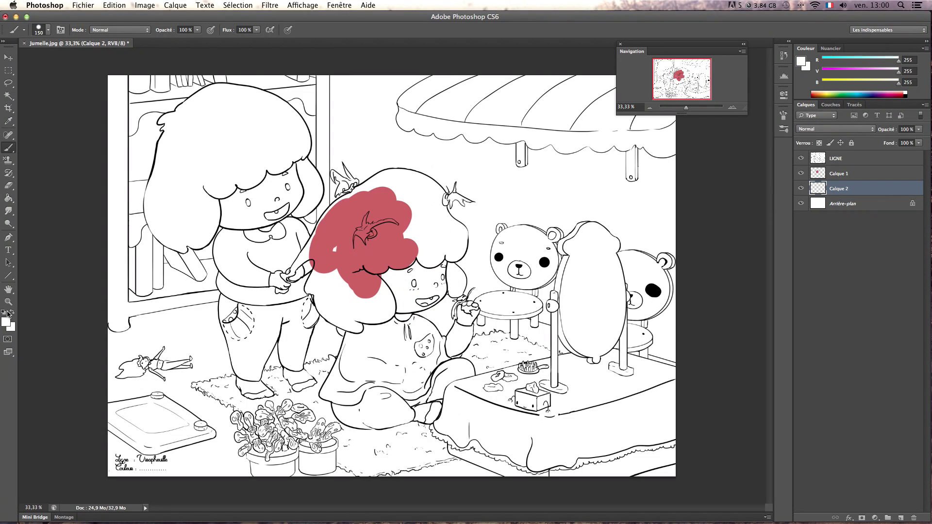
left_click(6, 321)
left_click(559, 277)
left_click(518, 210)
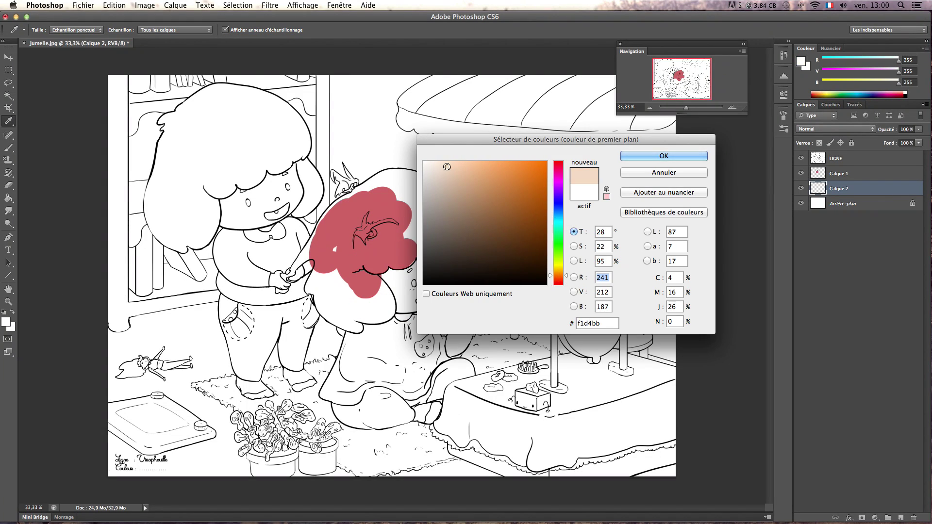
left_click(445, 167)
key("Return")
mouse_move(427, 269)
left_mouse_down()
mouse_move(401, 281)
mouse_move(388, 273)
mouse_move(432, 274)
mouse_move(404, 302)
mouse_move(437, 267)
mouse_move(404, 313)
left_mouse_up()
left_click_drag(470, 297, 467, 314)
mouse_move(238, 199)
left_mouse_down()
mouse_move(271, 214)
mouse_move(253, 199)
mouse_move(279, 206)
mouse_move(267, 214)
mouse_move(294, 192)
left_mouse_up()
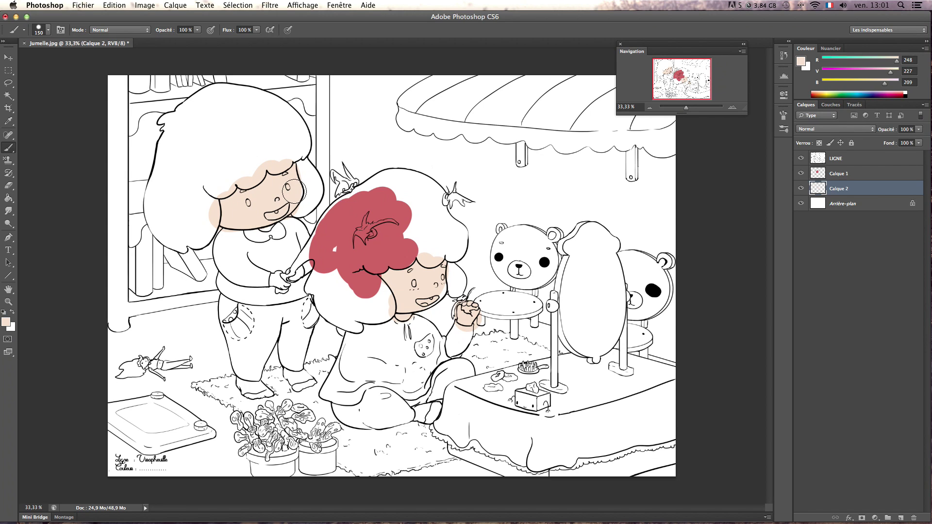
Set the foreground colour to the darker skin tone ca9785
left_click(7, 321)
left_click(558, 279)
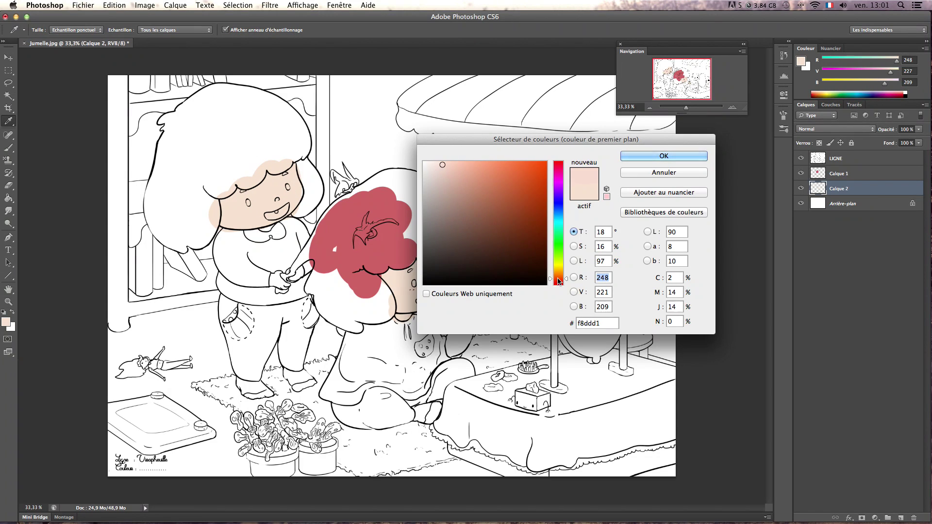
left_click(469, 207)
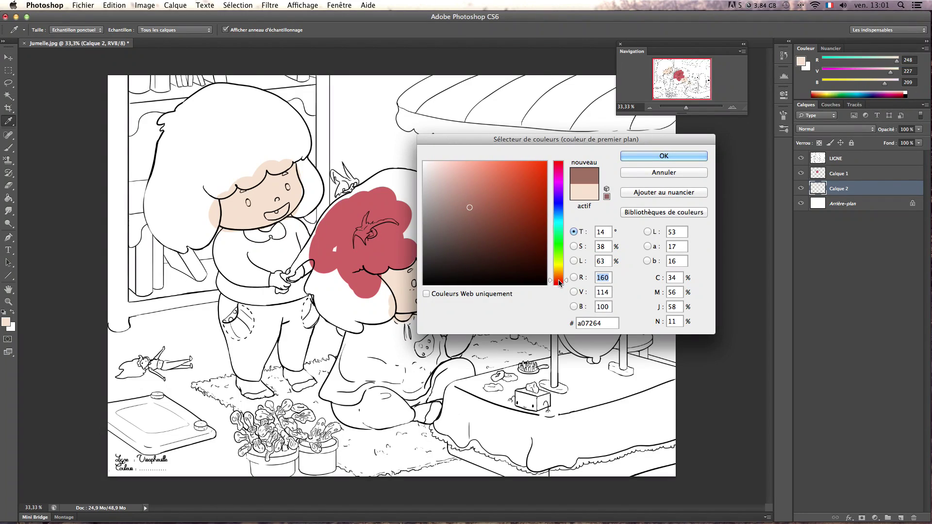
left_click(465, 187)
left_click(558, 277)
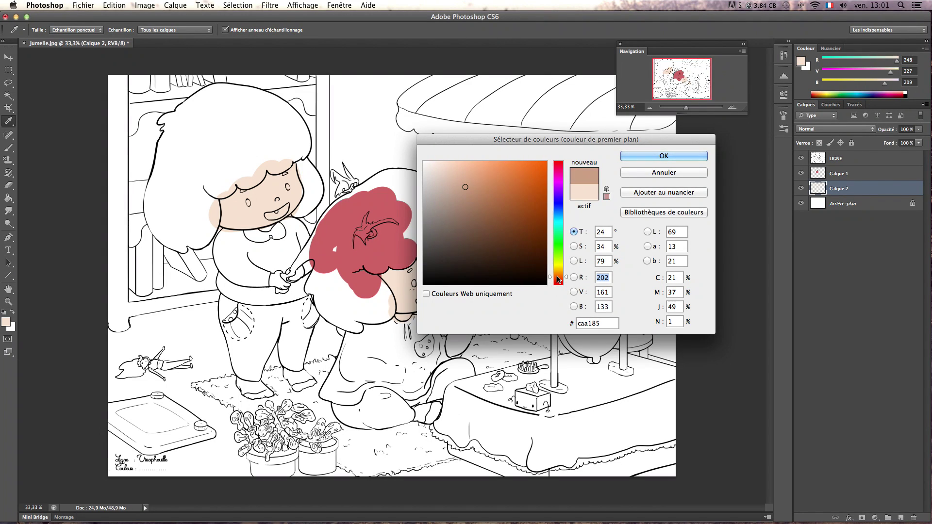
left_click(558, 280)
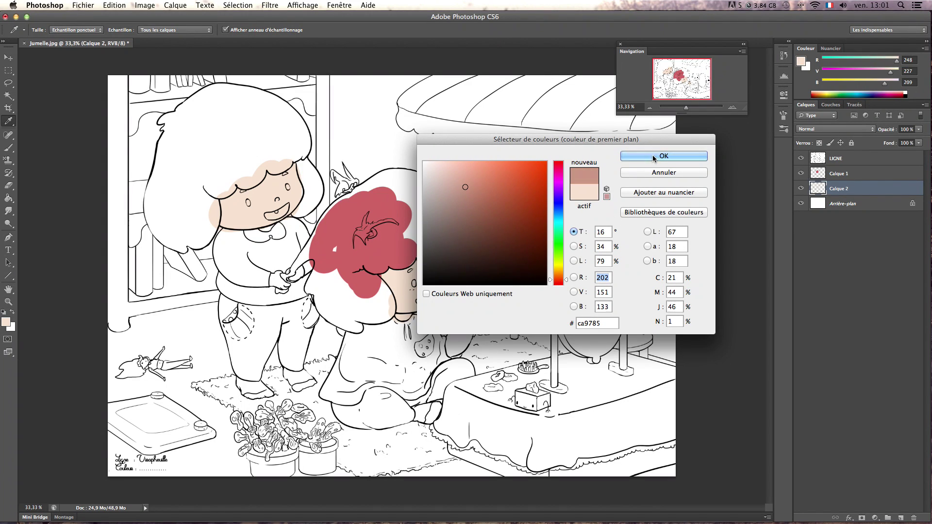
left_click(662, 155)
Add a new empty layer directly above Calque 2
key("b")
key("super+shift+n")
key("Return")
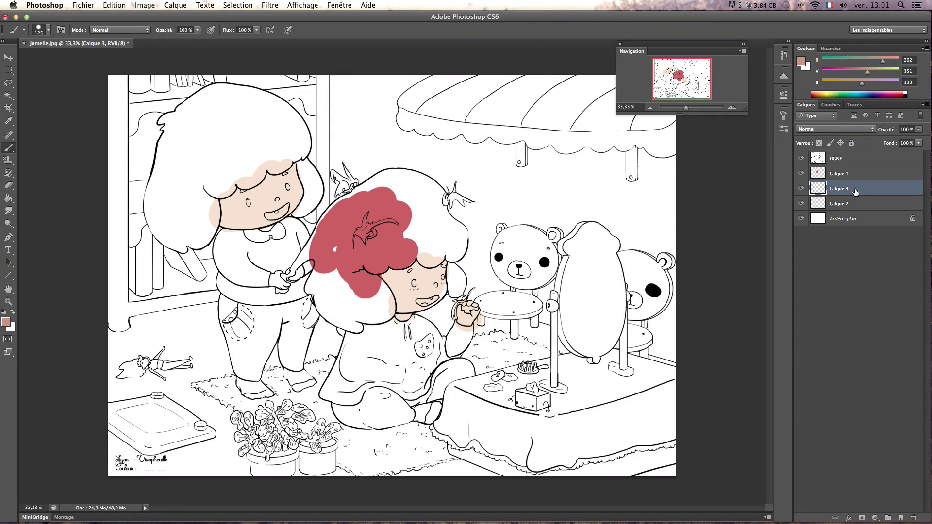
right_click(848, 194)
left_click(828, 217)
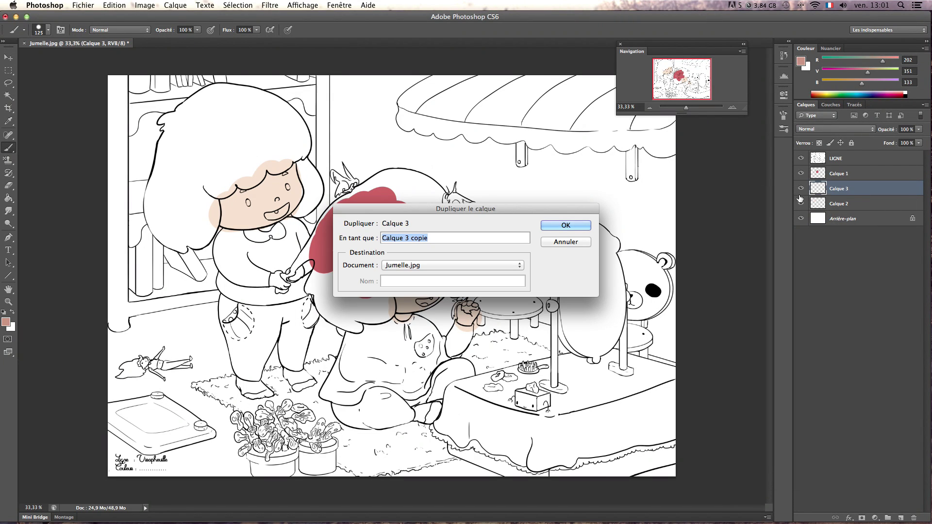
left_click(565, 242)
Clip Calque 3 to Calque 2 with a clipping mask and paint darker skin shadows on both girls' faces with a 125 px brush
right_click(850, 191)
left_click(806, 294)
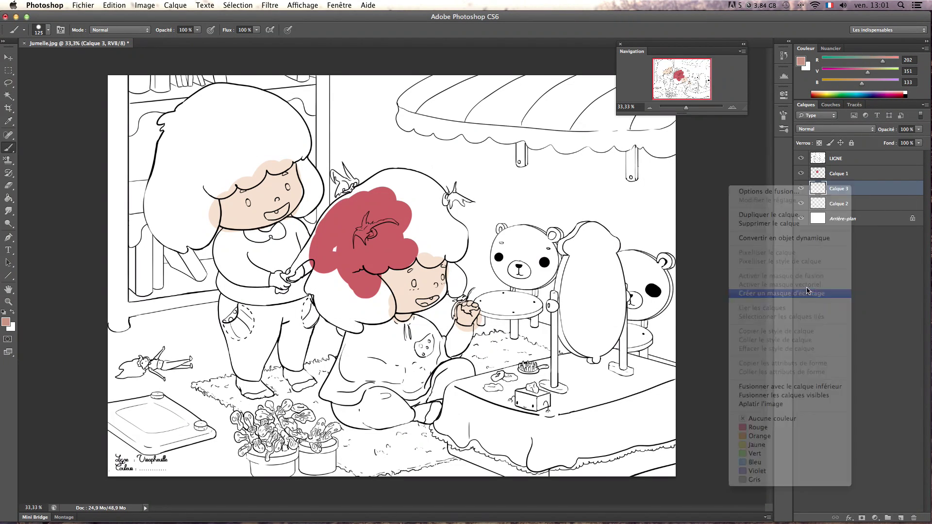
mouse_move(388, 285)
left_mouse_down()
mouse_move(415, 260)
mouse_move(395, 301)
mouse_move(408, 304)
mouse_move(395, 290)
mouse_move(432, 302)
mouse_move(408, 281)
mouse_move(419, 280)
mouse_move(407, 302)
mouse_move(436, 296)
mouse_move(414, 296)
mouse_move(439, 288)
mouse_move(427, 275)
mouse_move(436, 274)
mouse_move(421, 287)
mouse_move(427, 257)
left_mouse_up()
key("e")
key("b")
mouse_move(224, 201)
left_mouse_down()
mouse_move(246, 236)
mouse_move(219, 198)
mouse_move(246, 219)
mouse_move(296, 211)
left_mouse_up()
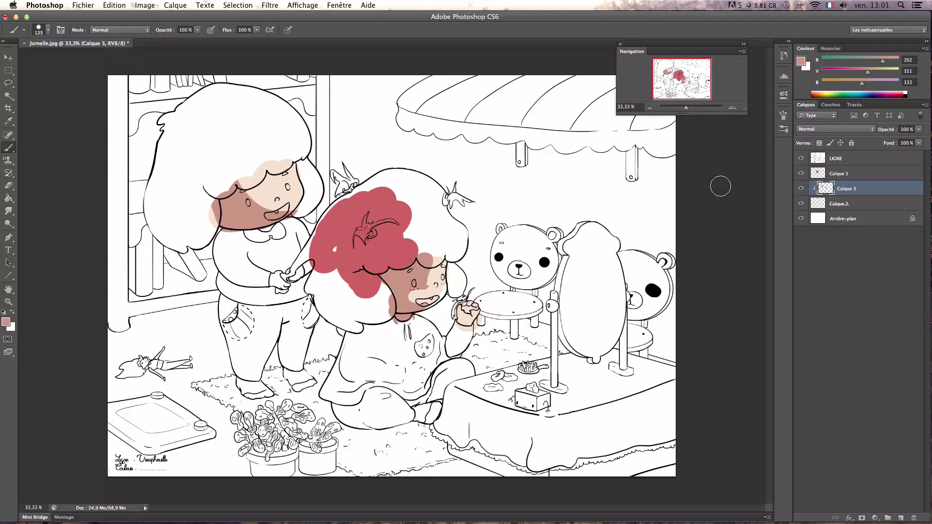
left_click(349, 504)
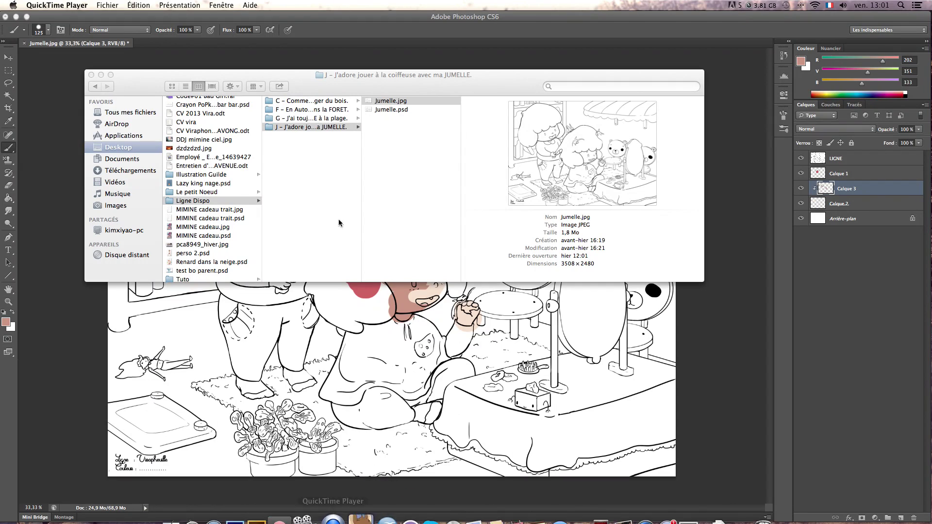
left_click(109, 5)
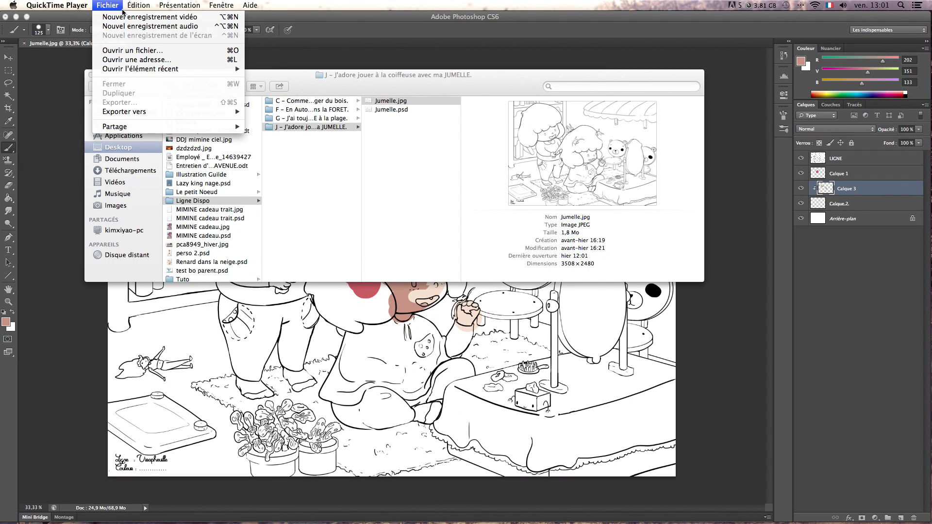